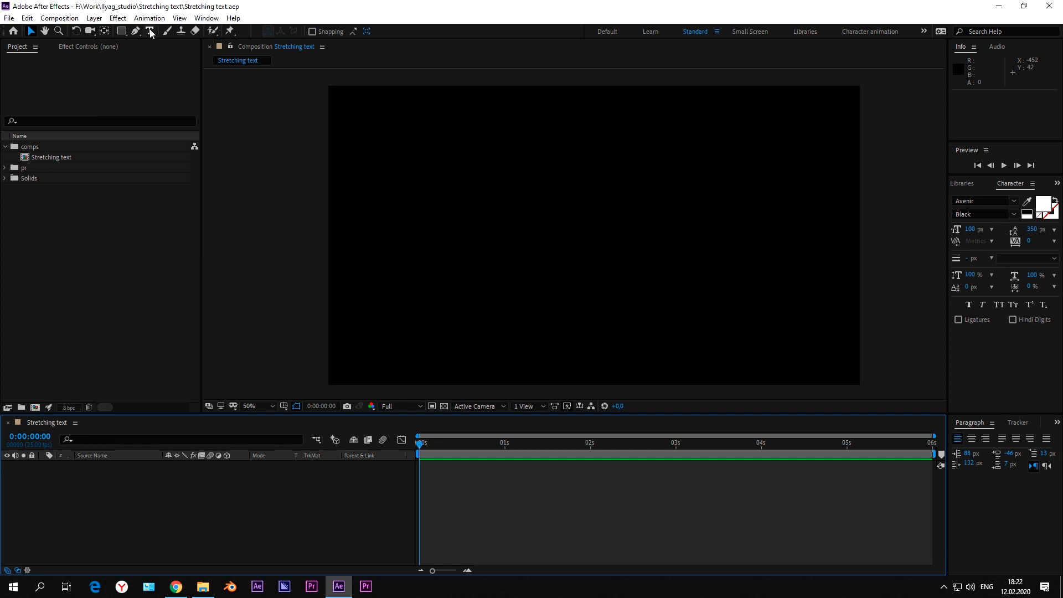
Step: Create a text layer in the composition reading STRETCH, AND, SLIDE on three separate lines
click(149, 31)
click(552, 209)
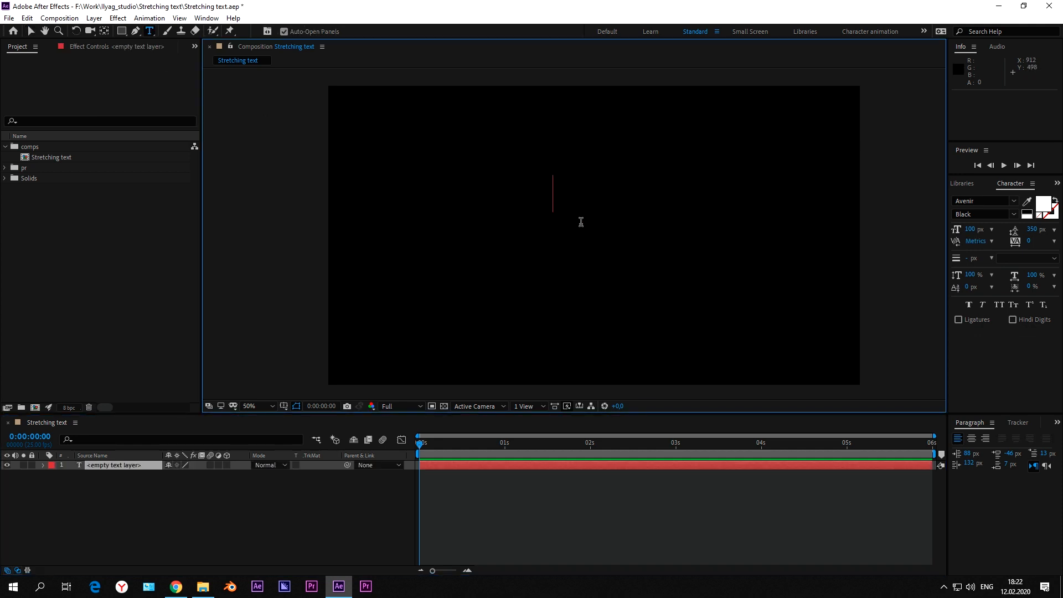
text(STRE)
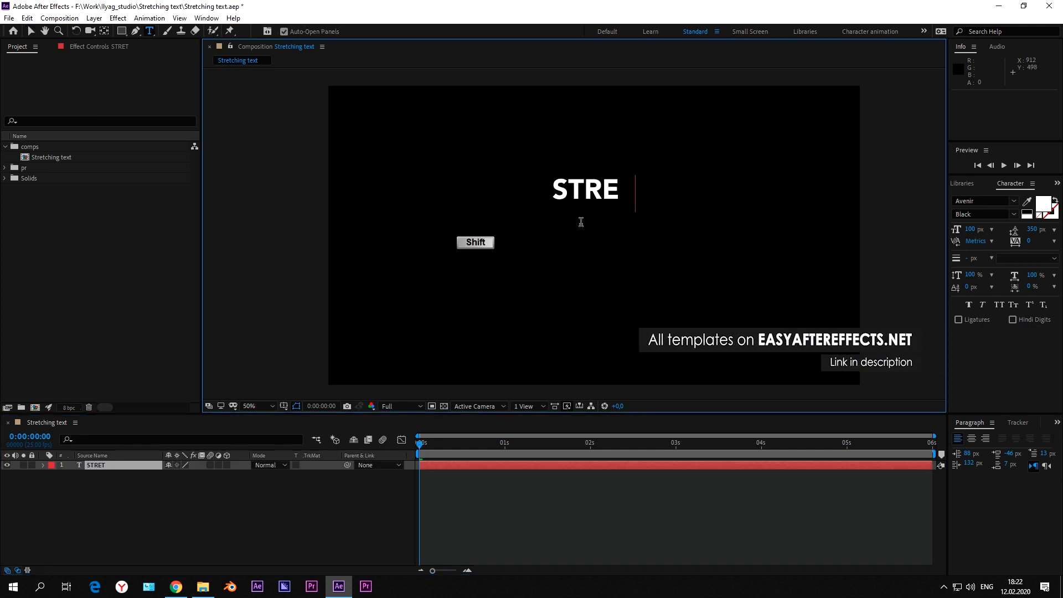
text(TCH)
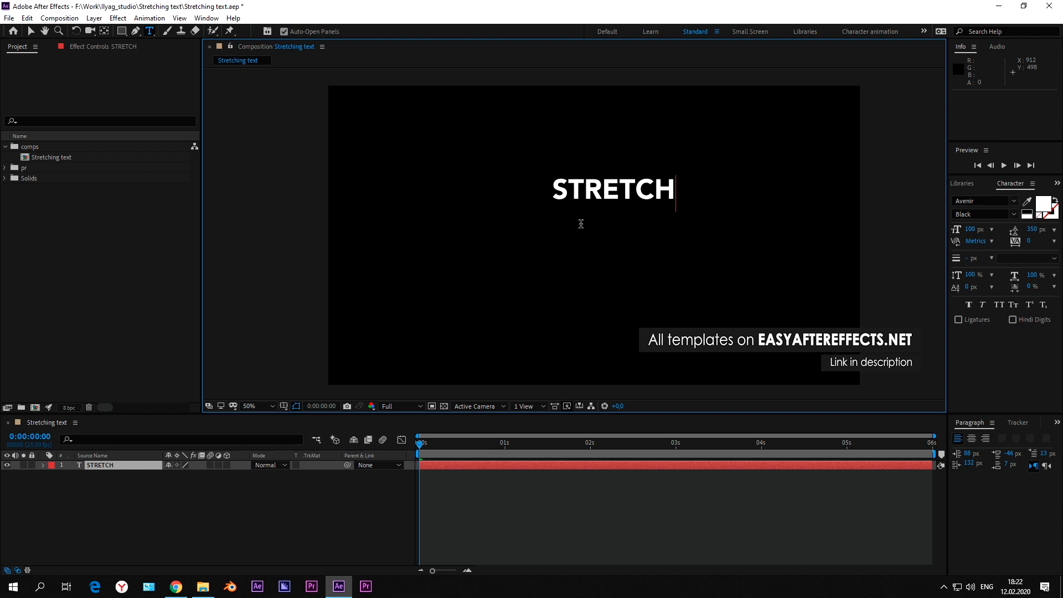
key(Return)
text(AND )
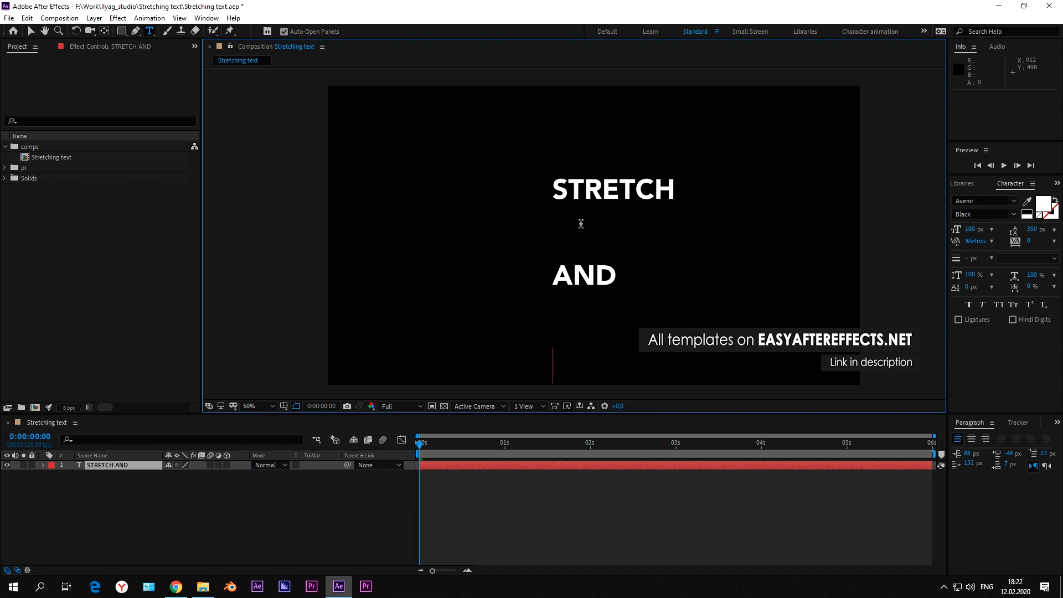
text(SLIDE)
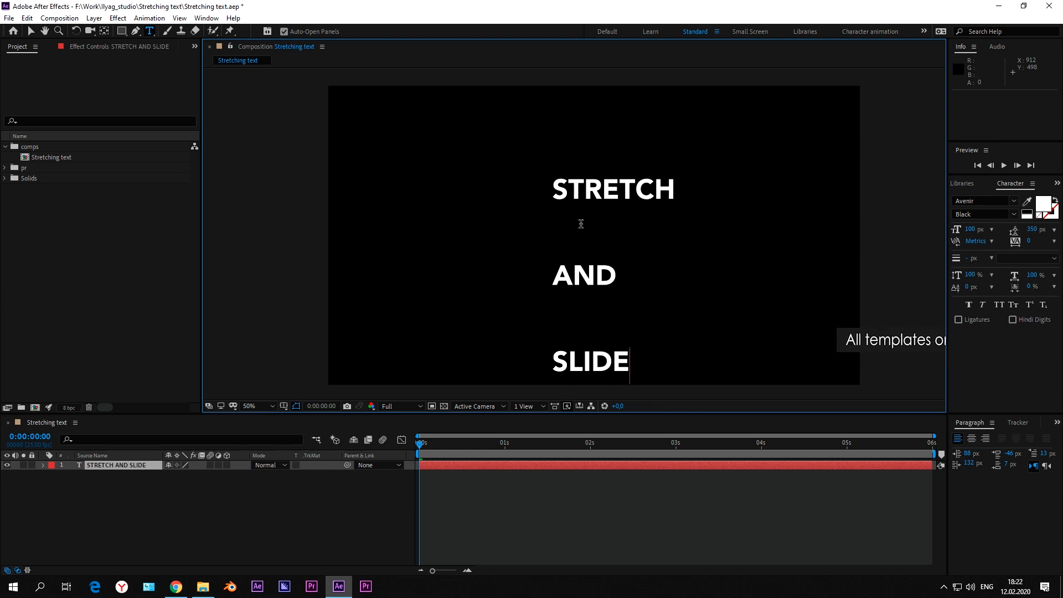
click(30, 31)
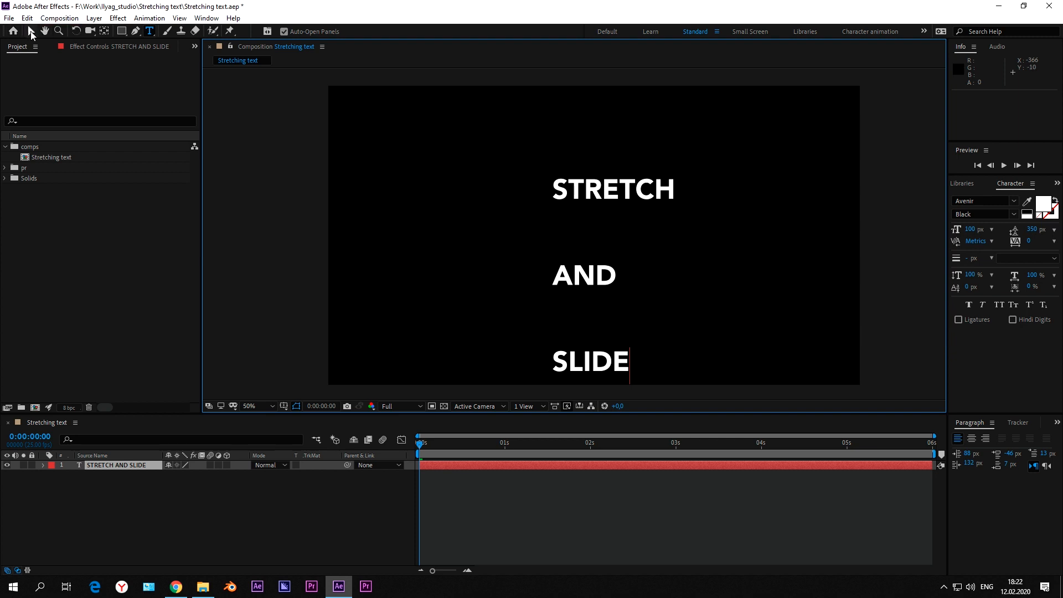
Step: Match the lower lines to the width of STRETCH by setting AND to 193 px and SLIDE to 163 px font size
double_click(599, 277)
drag(620, 277, 541, 275)
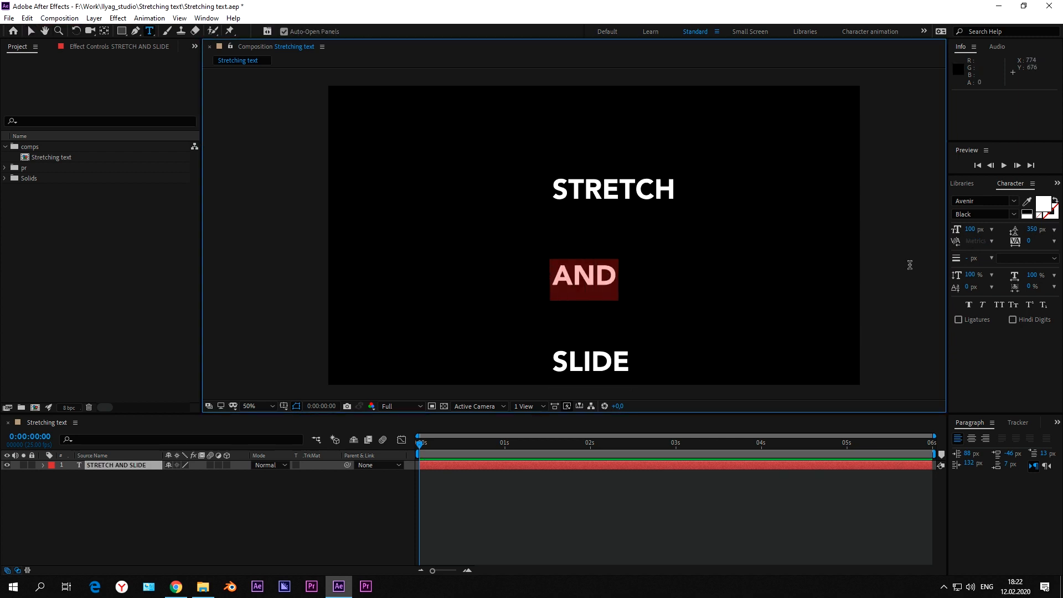
drag(969, 232, 1016, 228)
drag(630, 365, 551, 367)
drag(972, 231, 1013, 233)
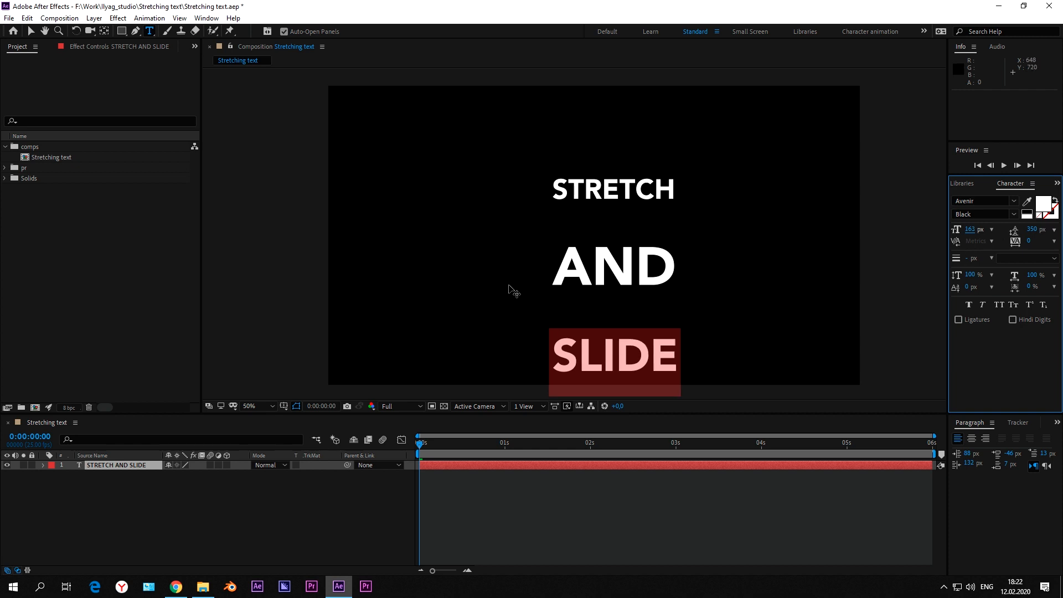
click(554, 268)
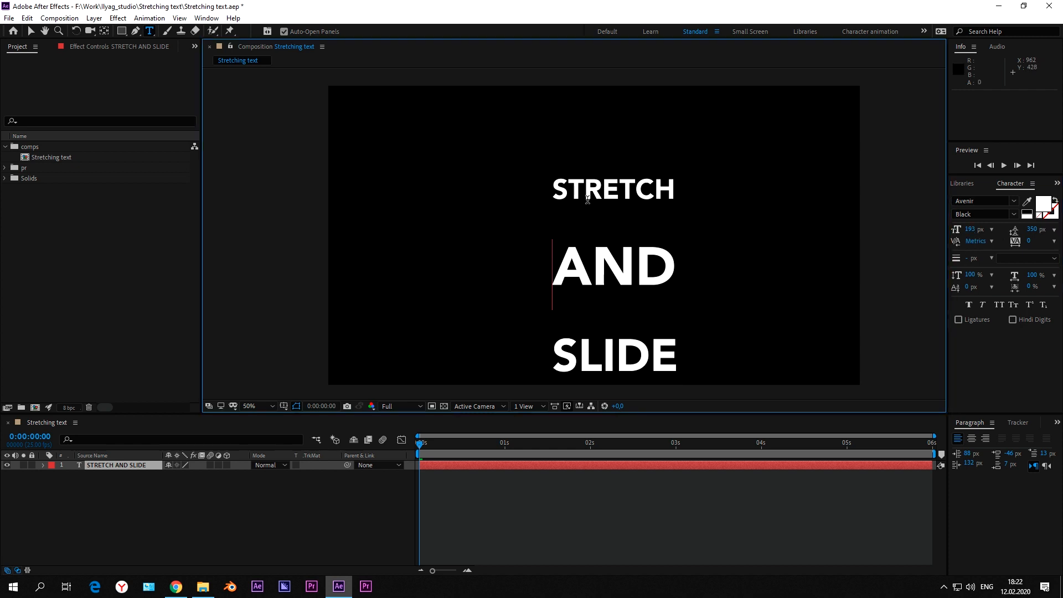
click(148, 503)
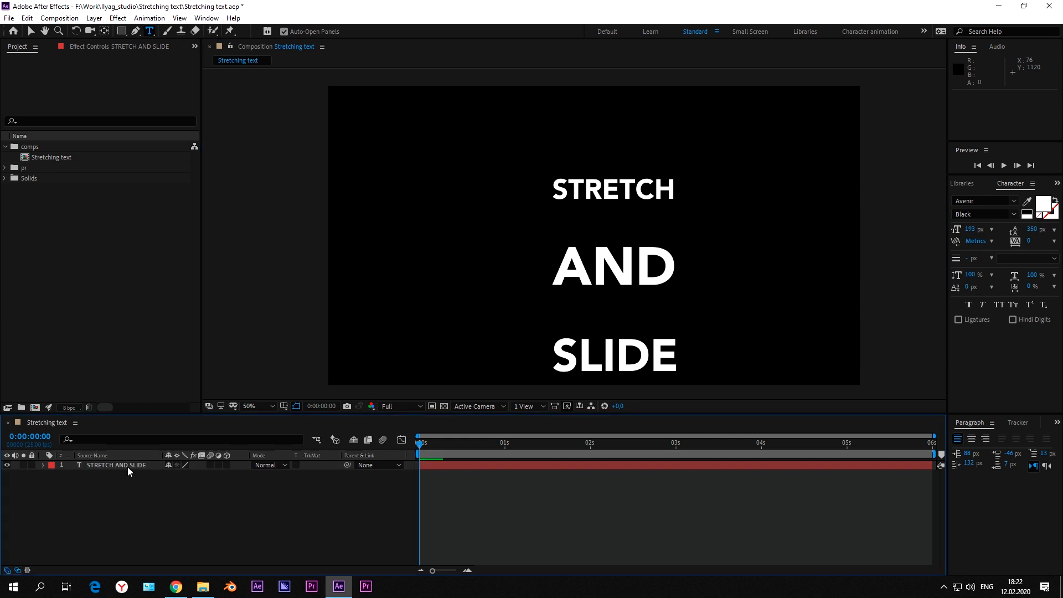
Step: Tighten the text block with 210 px leading and a -63 px space before paragraph on the SLIDE line
click(127, 465)
drag(1013, 229, 967, 237)
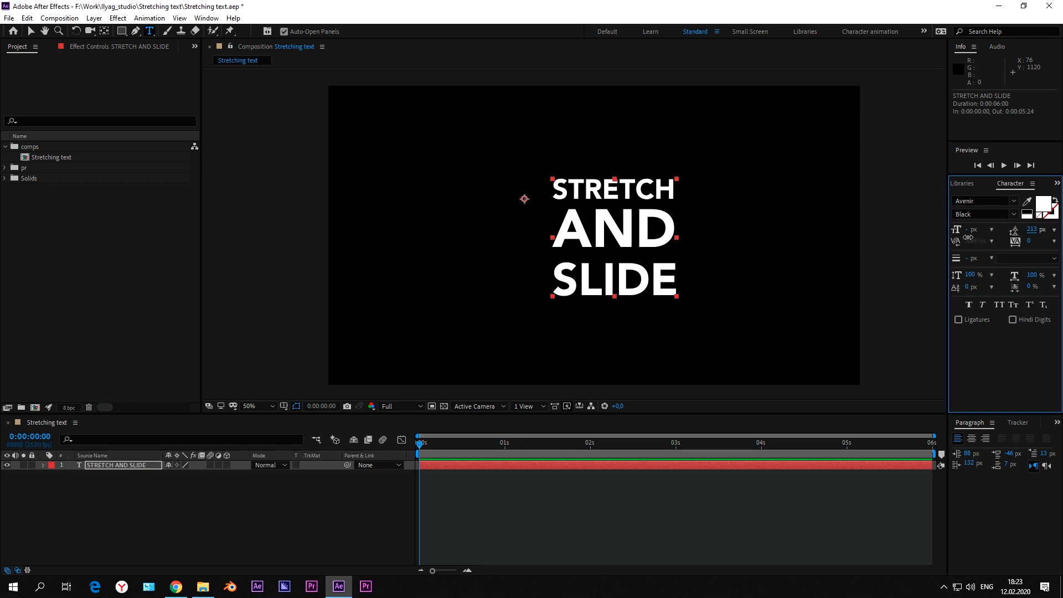
click(1033, 229)
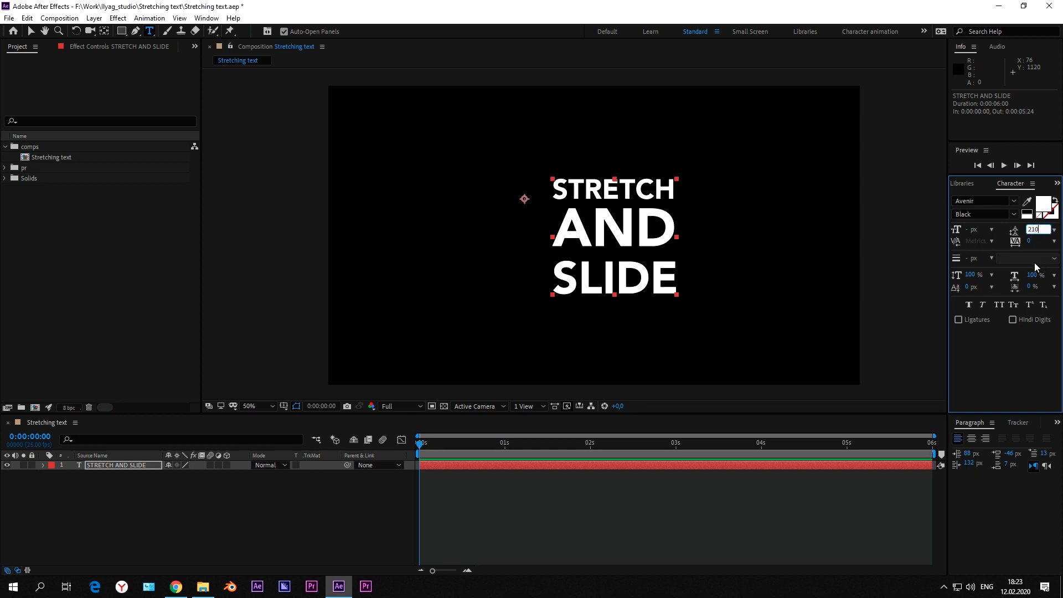
click(552, 285)
drag(1009, 453, 999, 454)
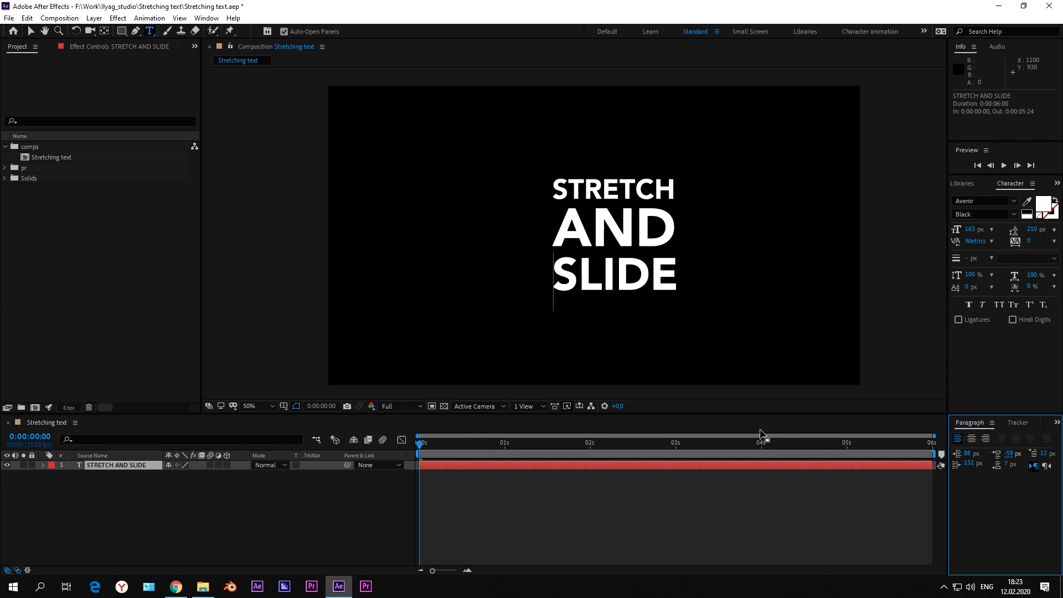
drag(1011, 457, 1006, 454)
click(251, 494)
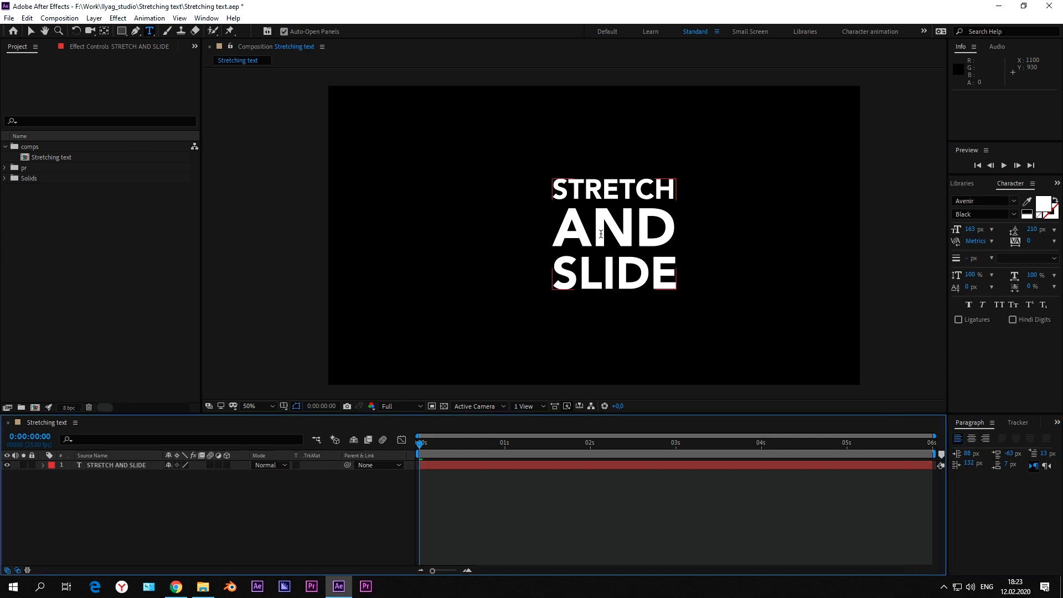
Step: Move the text layer's anchor point to the centre of the text block
key(v)
click(579, 207)
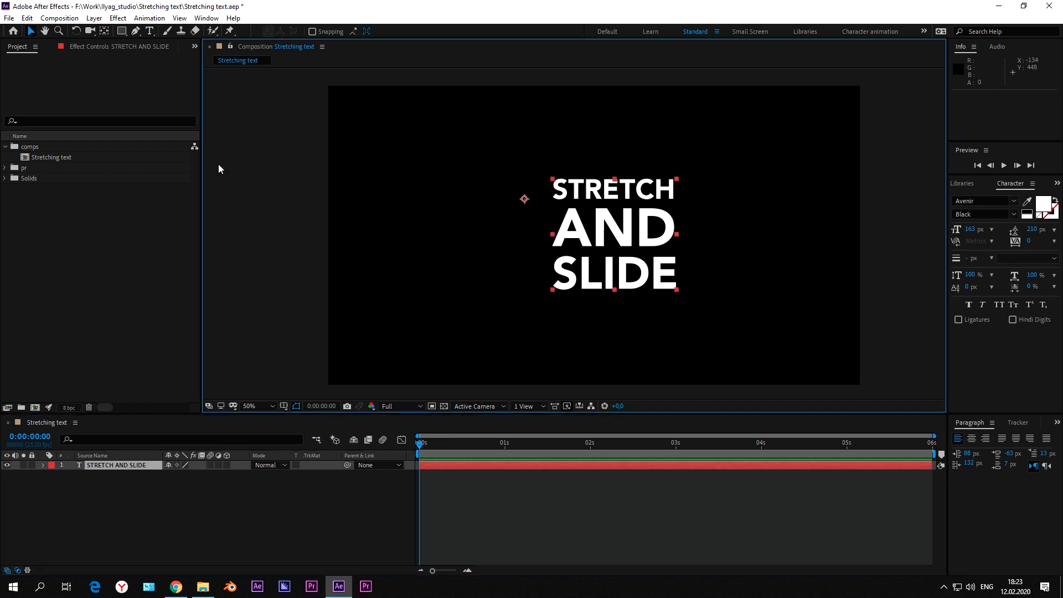
key(y)
drag(525, 200, 613, 235)
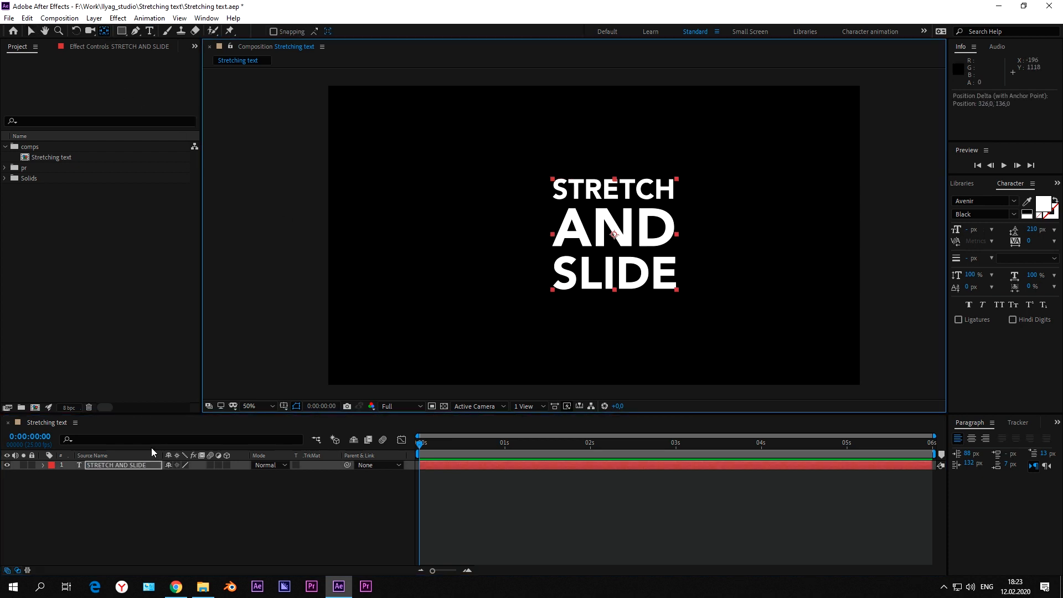
Step: Scale the STRETCH AND SLIDE text layer to 150%
click(134, 463)
key(s)
click(181, 474)
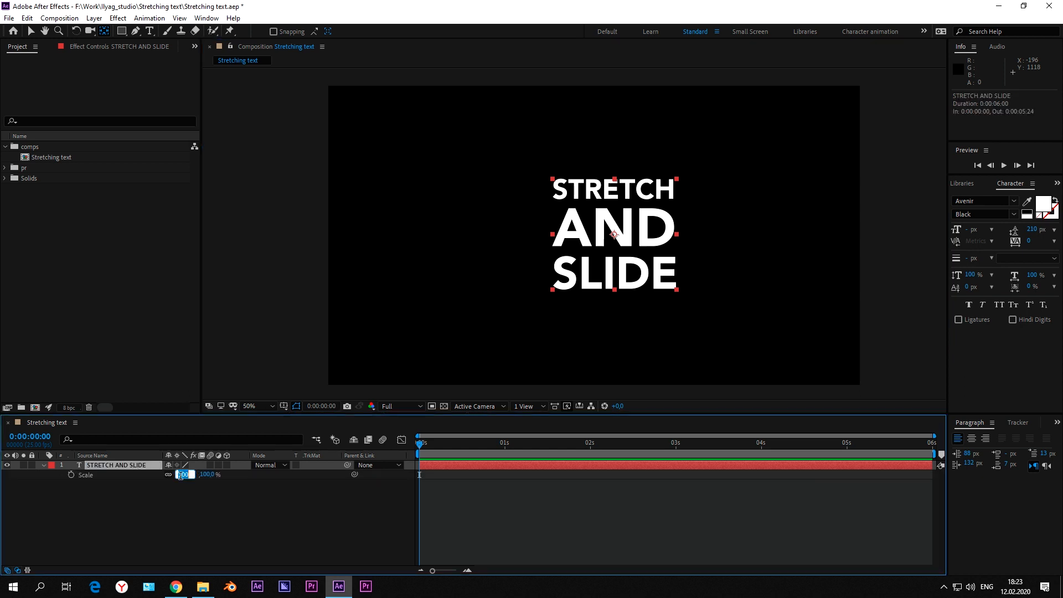
key(Return)
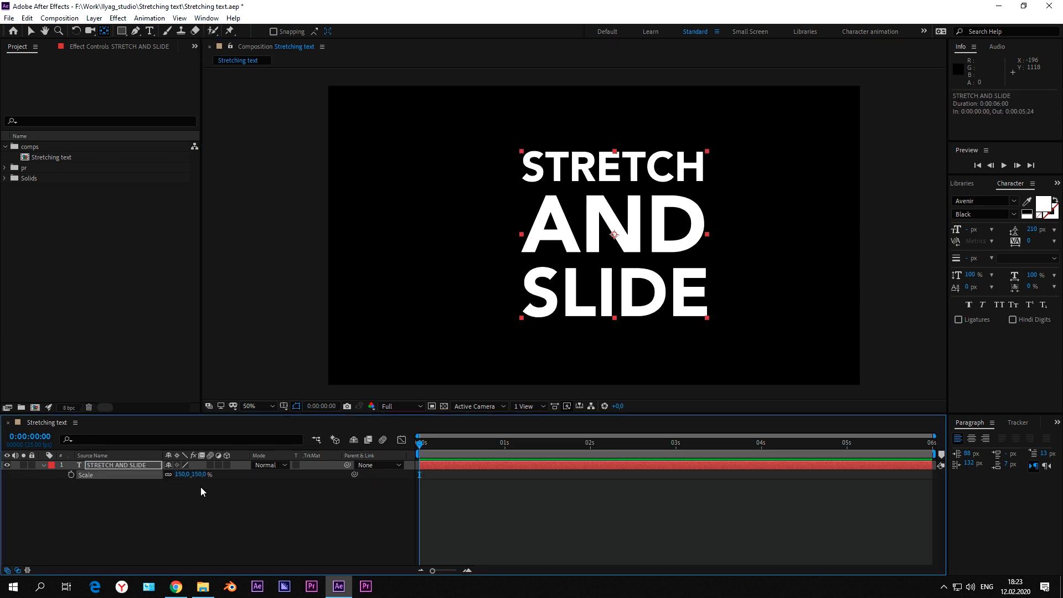
click(211, 499)
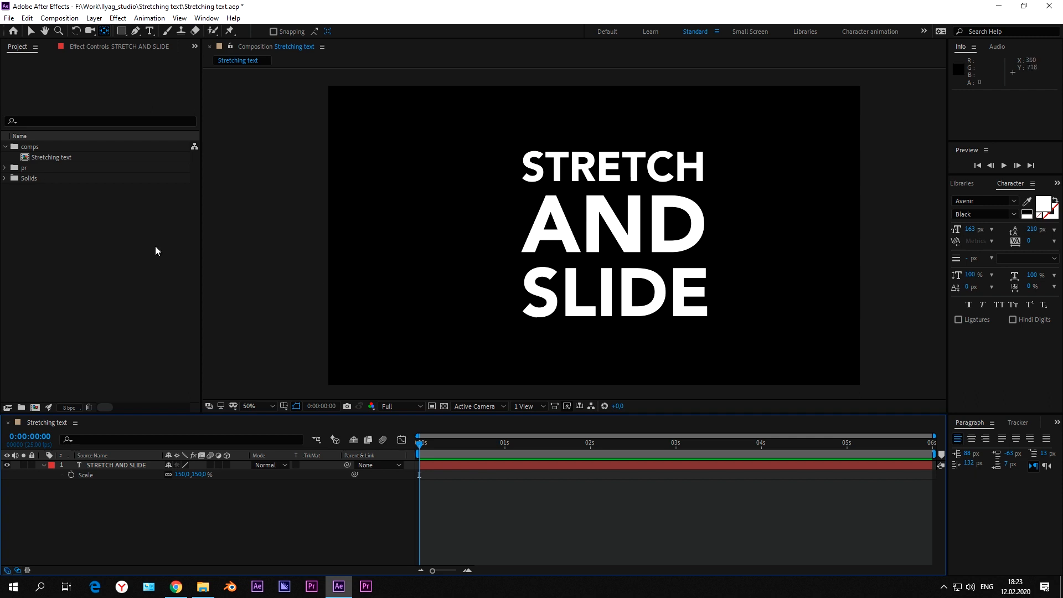
Step: Create shapes from the STRETCH AND SLIDE text and delete the original text layer
click(32, 31)
click(110, 465)
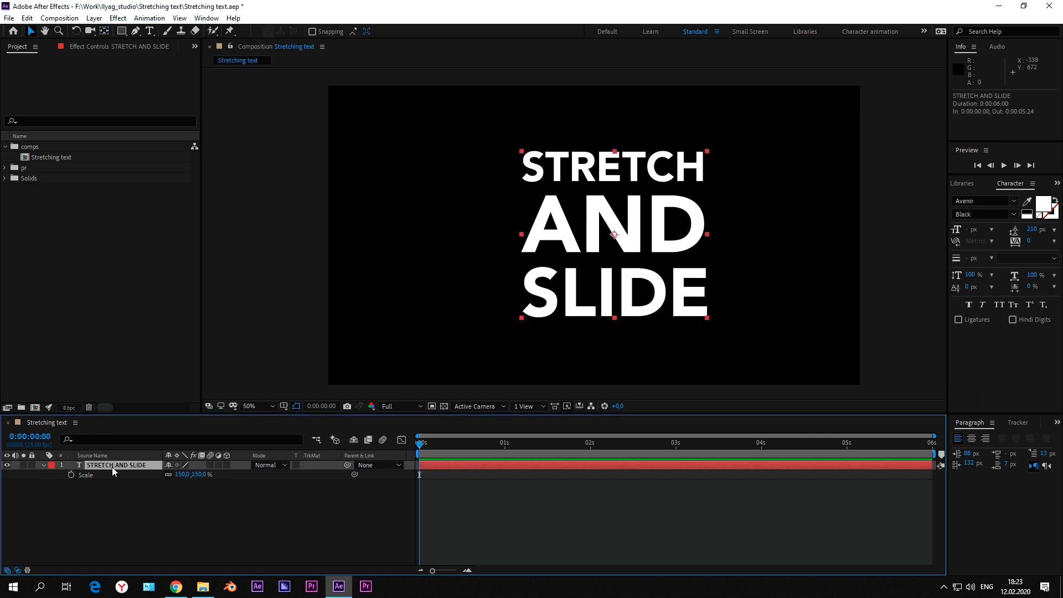
right_click(112, 466)
mouse_move(177, 390)
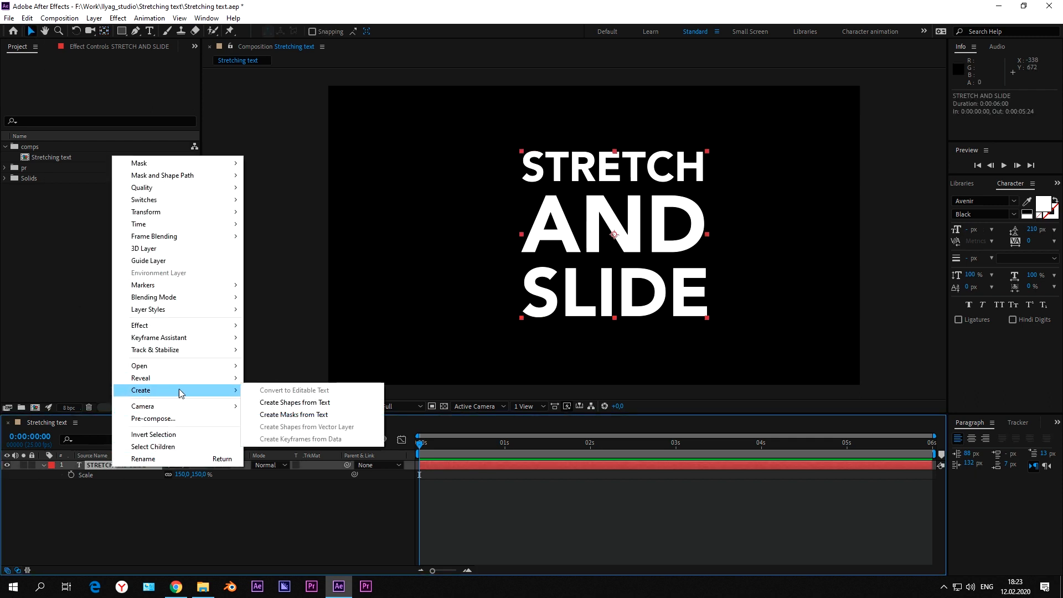
click(337, 401)
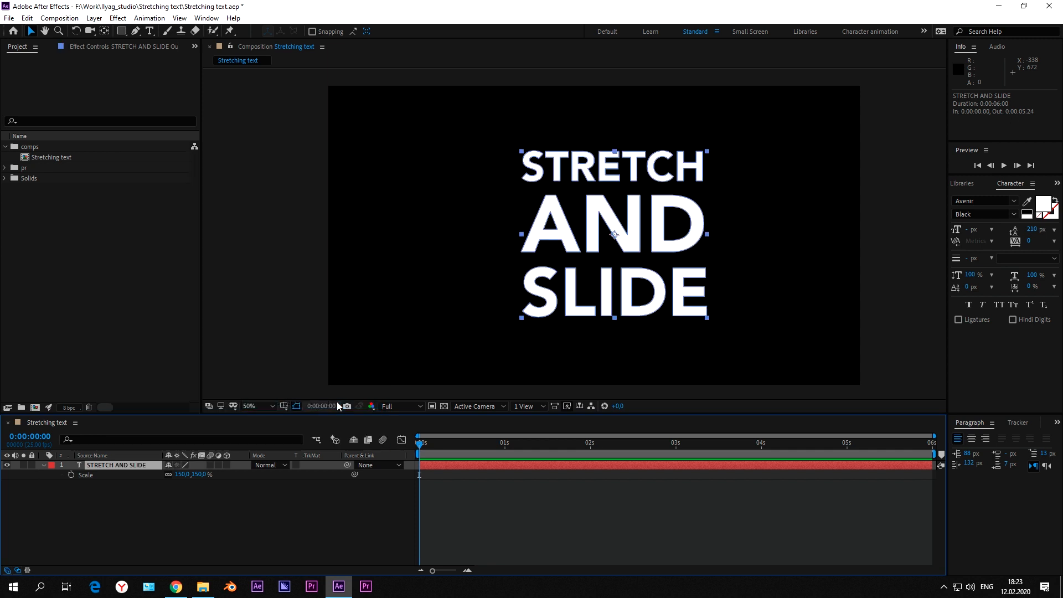
click(108, 474)
key(Delete)
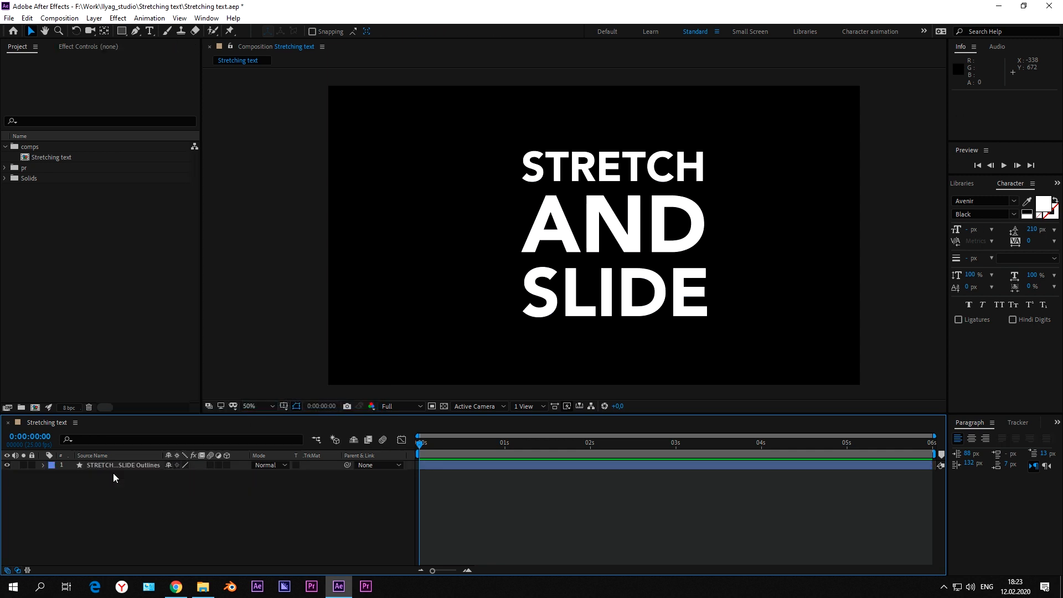
Step: Move the outlines layer to the upper-left corner of the composition frame
click(101, 464)
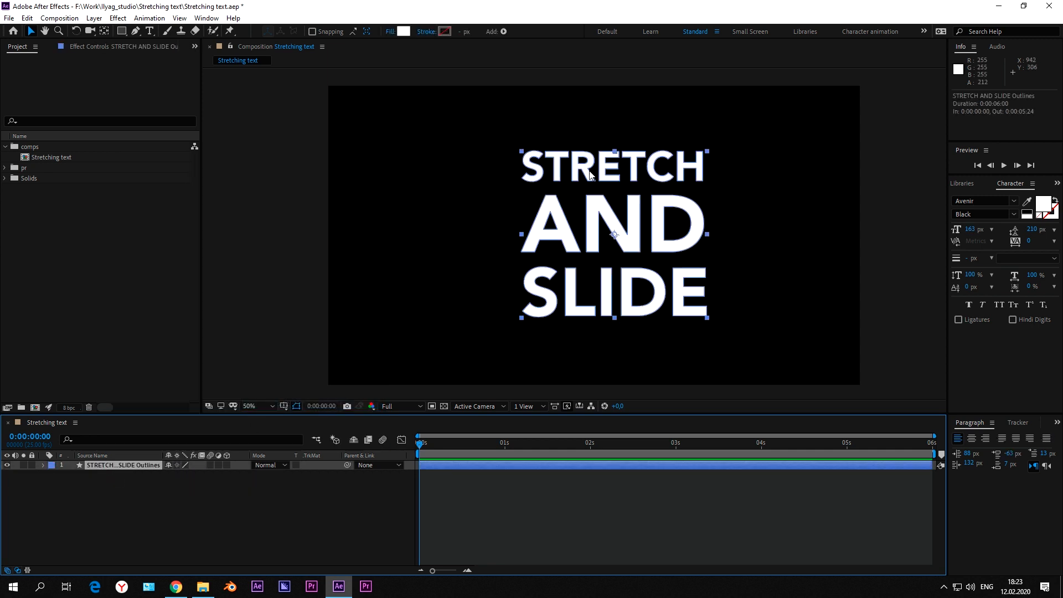
drag(595, 166, 407, 110)
click(190, 540)
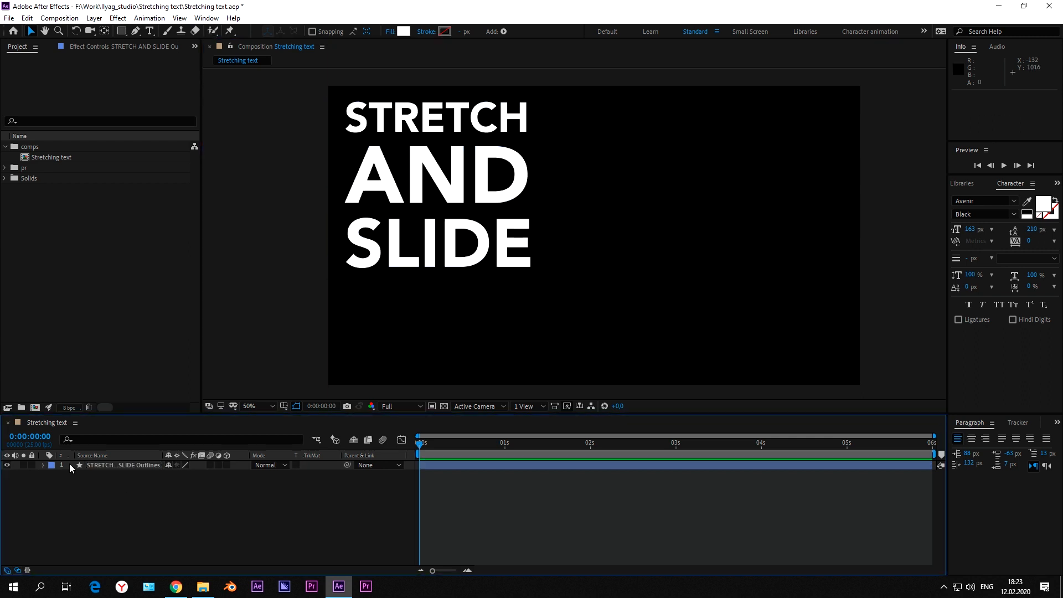
Step: Expand the outlines layer's contents and filter its properties by "path"
click(43, 465)
click(53, 475)
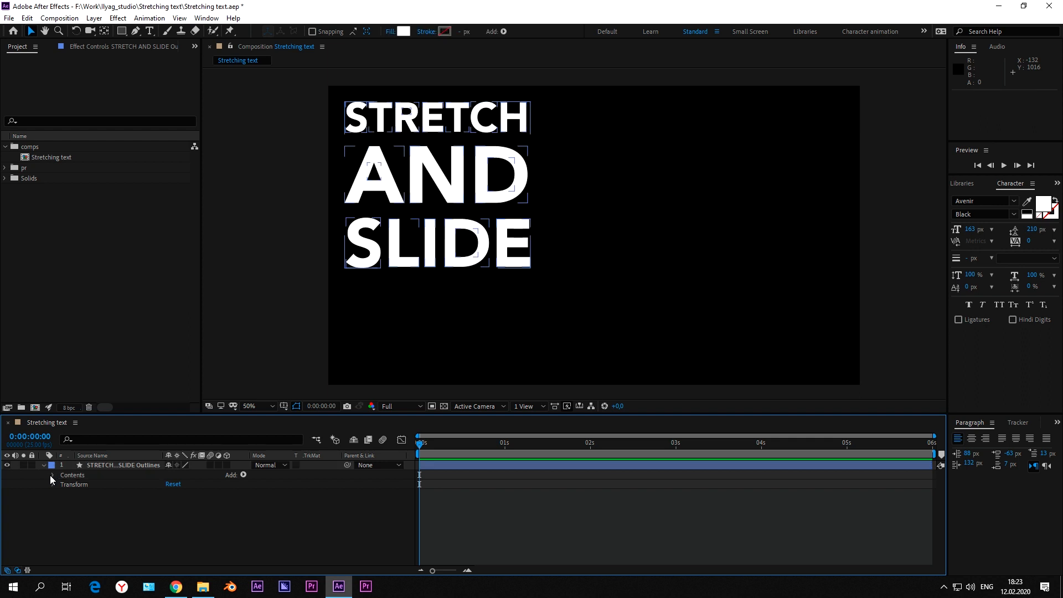
click(53, 475)
scroll(81, 523, down, 1)
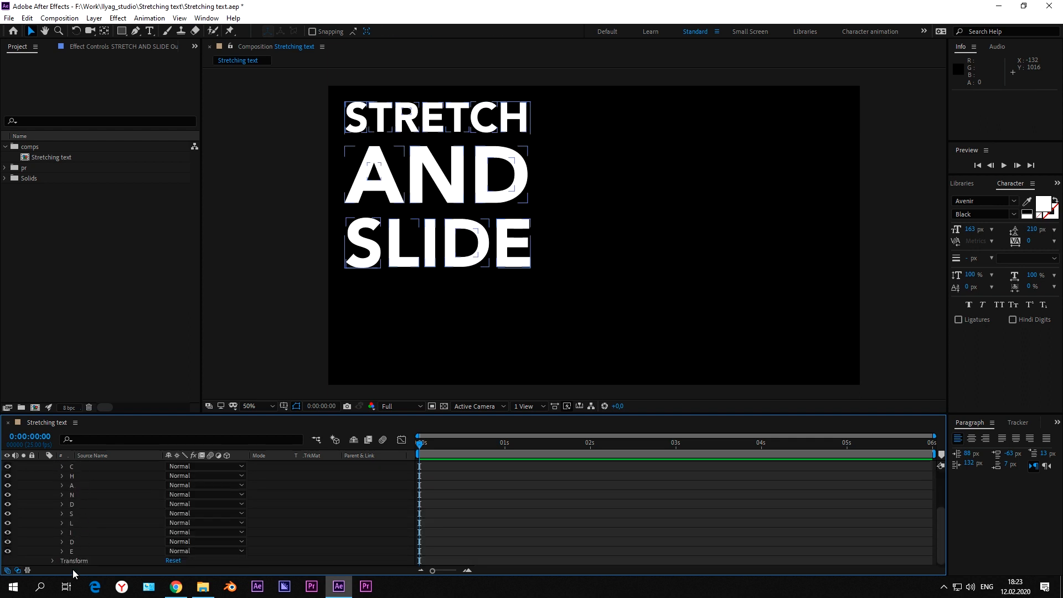
scroll(86, 507, up, 1)
click(118, 463)
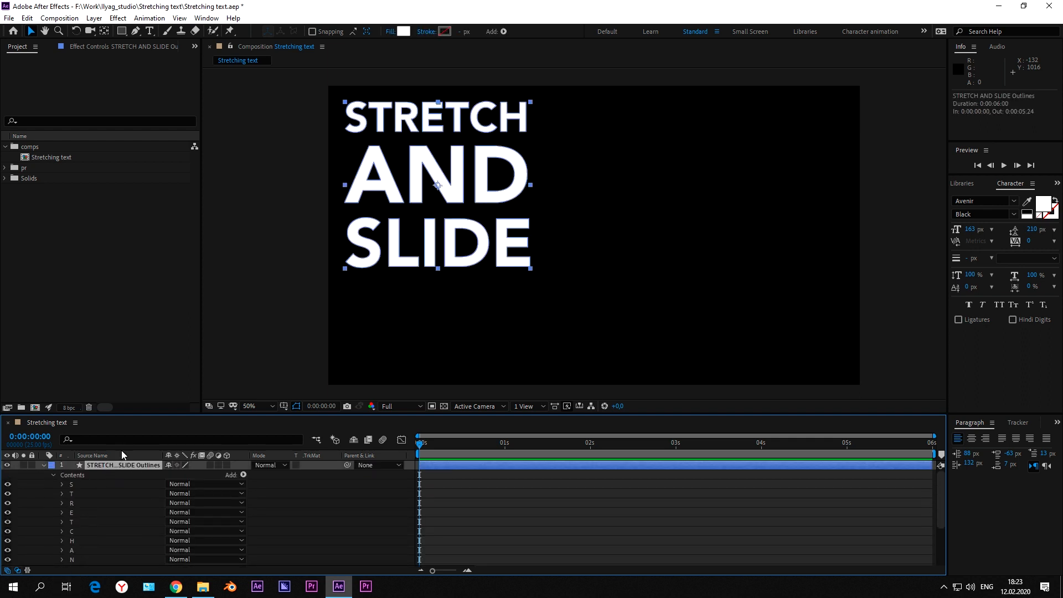
click(121, 439)
text(path)
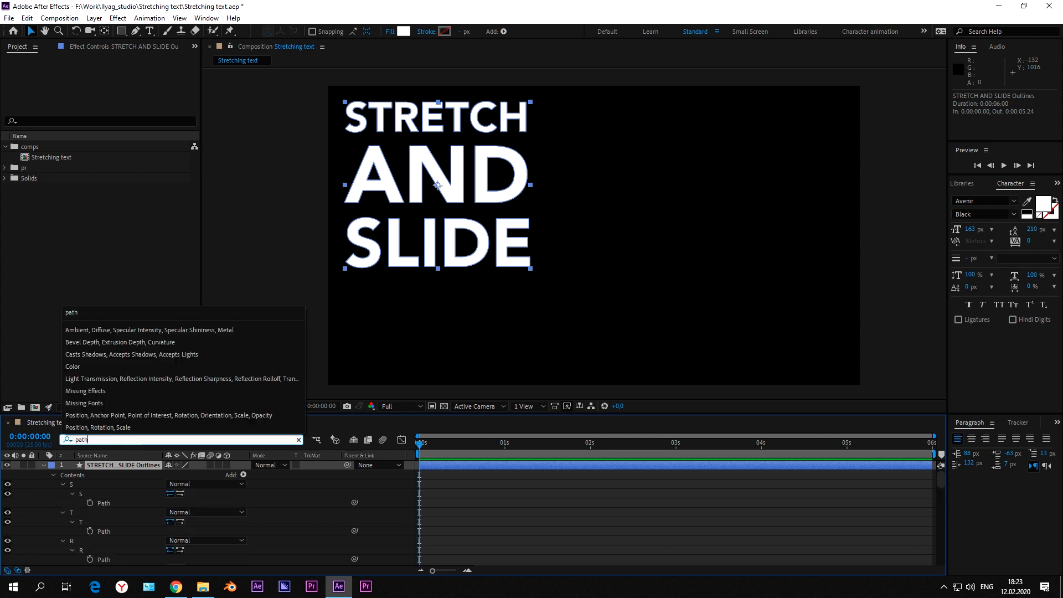
Step: Add Path keyframes at 0 seconds for all the letters and show only the layer's keyframed properties
click(104, 502)
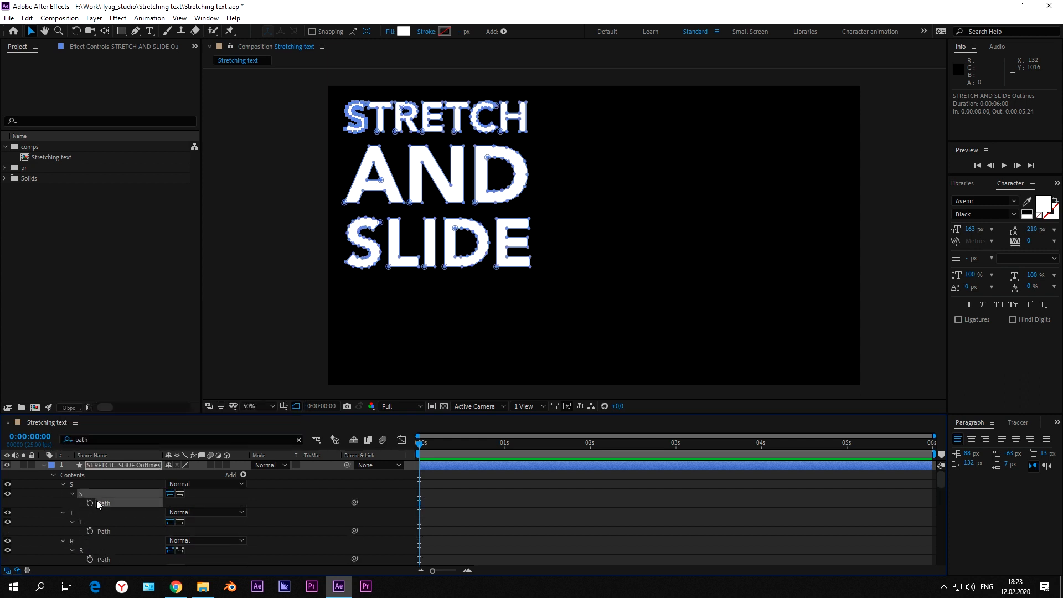
shift+click(104, 531)
shift+click(104, 559)
scroll(92, 559, down, 1)
shift+click(114, 522)
scroll(90, 570, down, 8)
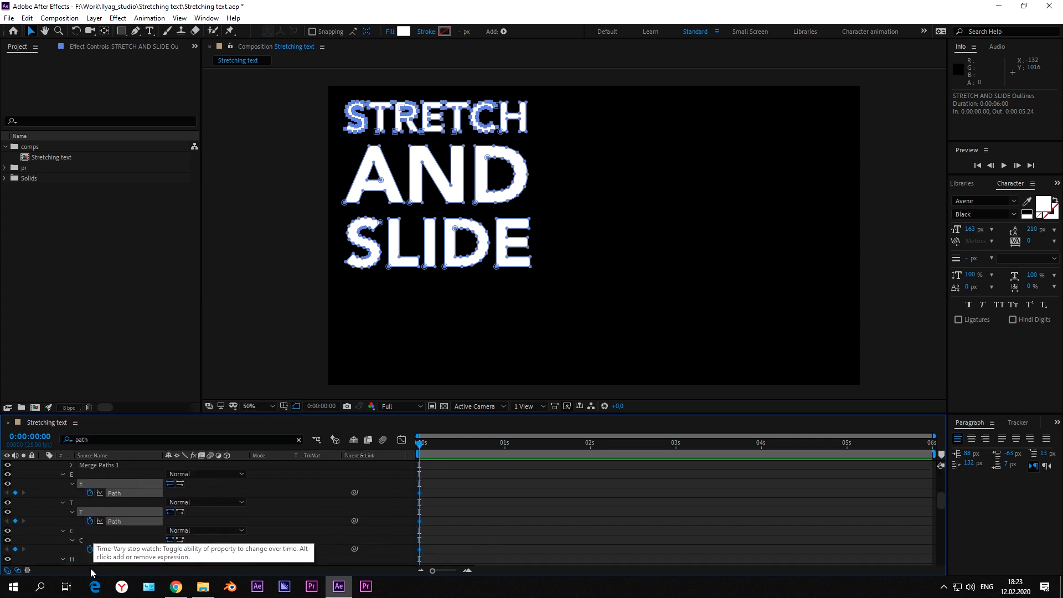
scroll(91, 568, down, 4)
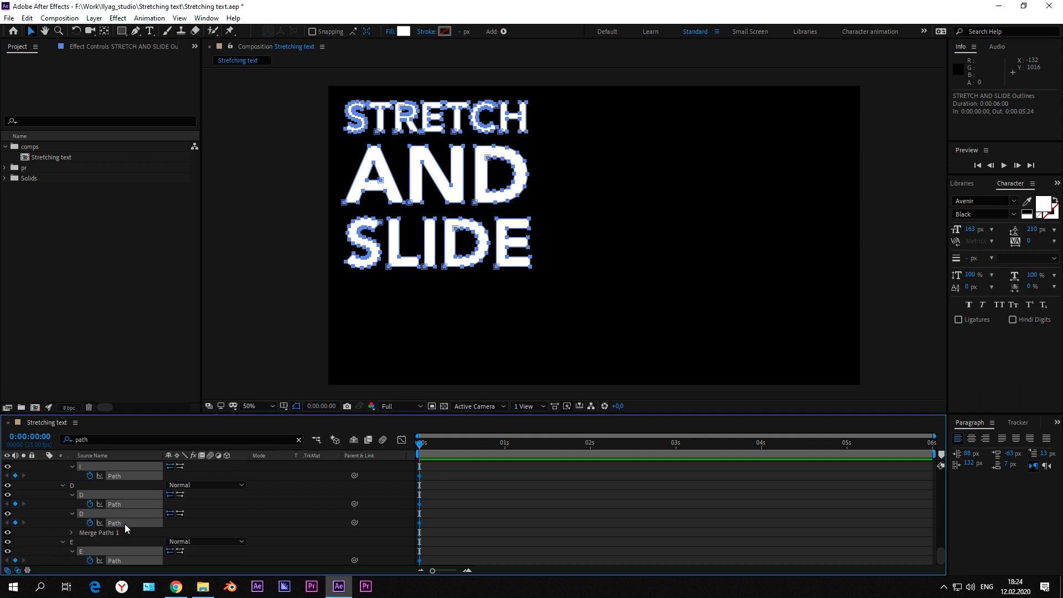
click(493, 489)
key(u)
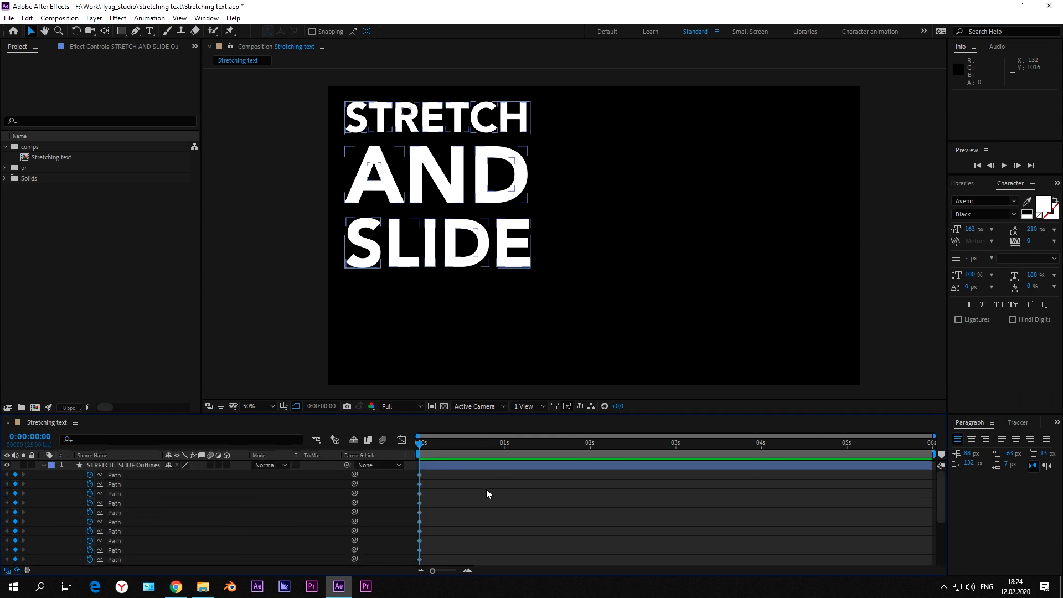
Step: Move the Path keyframes of all the letters from 0 seconds to 0:00:01:00
drag(942, 486, 939, 447)
click(109, 466)
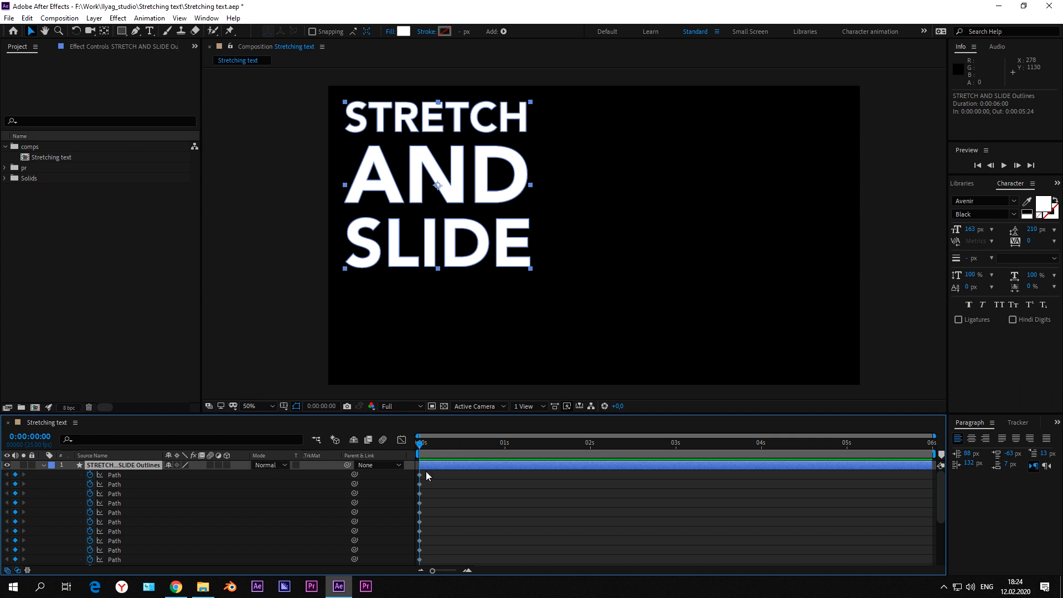
drag(426, 470, 419, 586)
drag(463, 446, 505, 452)
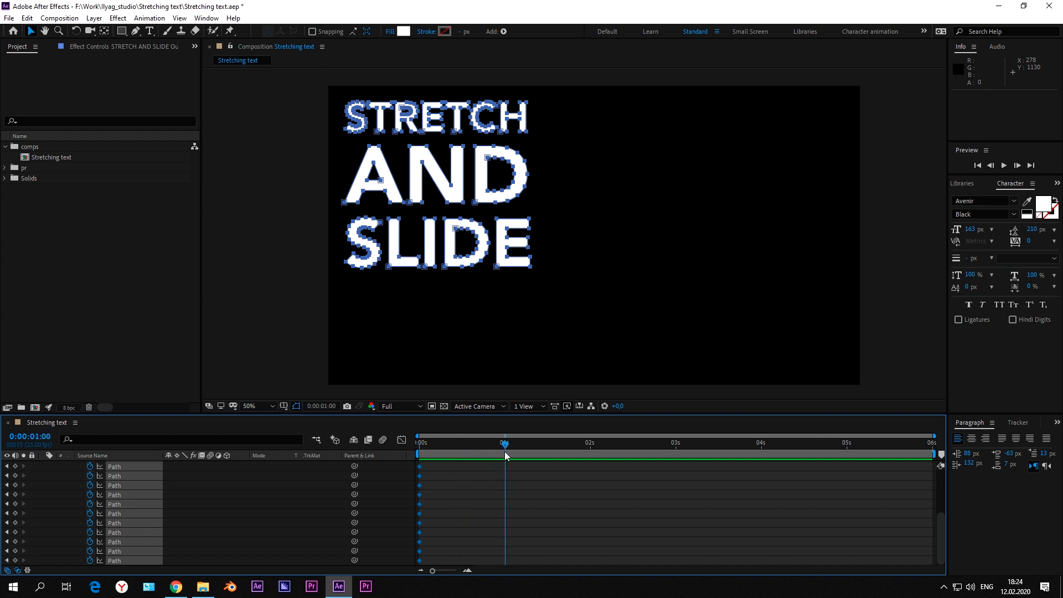
drag(417, 522, 505, 527)
Step: At 0 seconds, move all the letters' path points straight up until the text sits above the composition frame
key(Home)
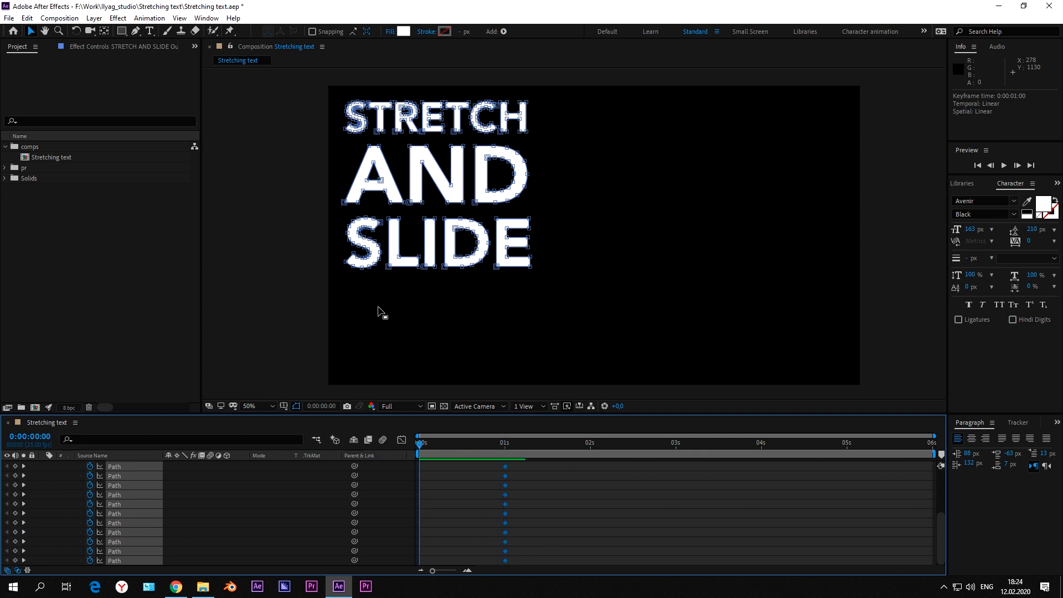
drag(551, 95, 283, 281)
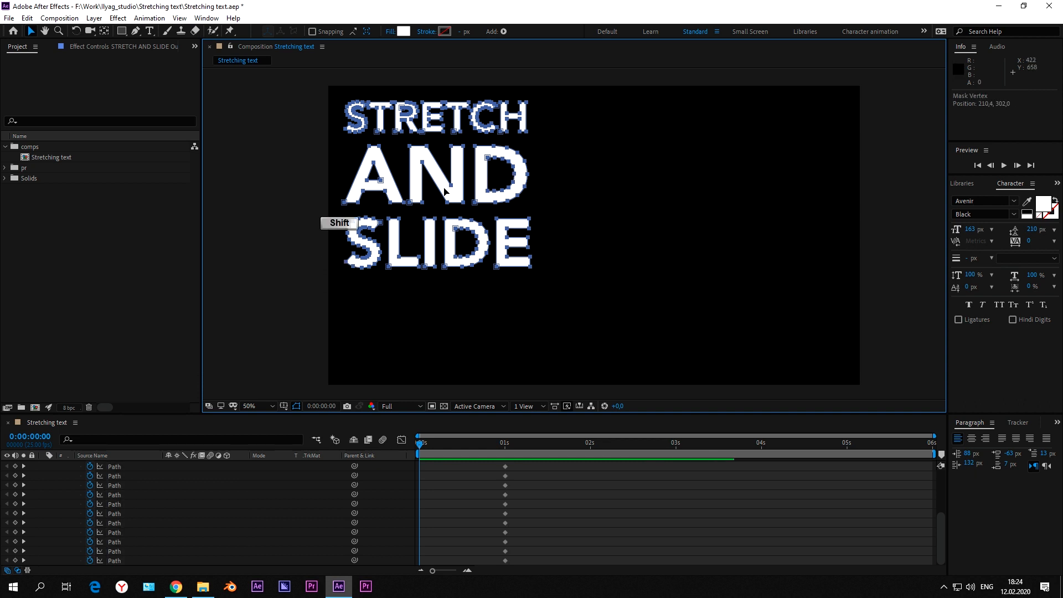
drag(444, 266, 445, 83)
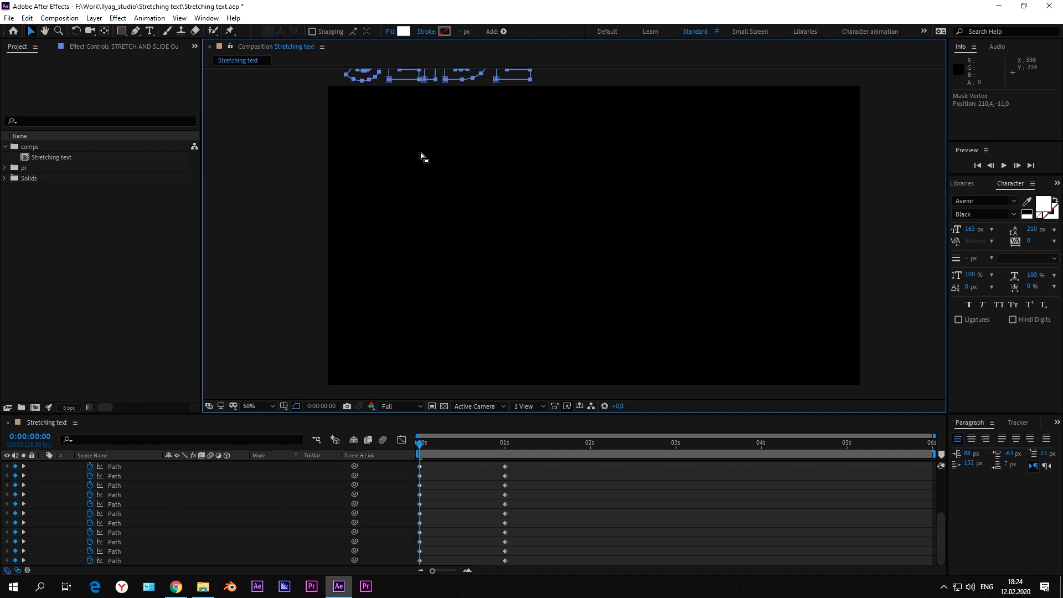
Step: Apply Easy Ease to all Path keyframes at 0:00:01:00 and lengthen their incoming influence in the speed graph
drag(422, 448, 503, 453)
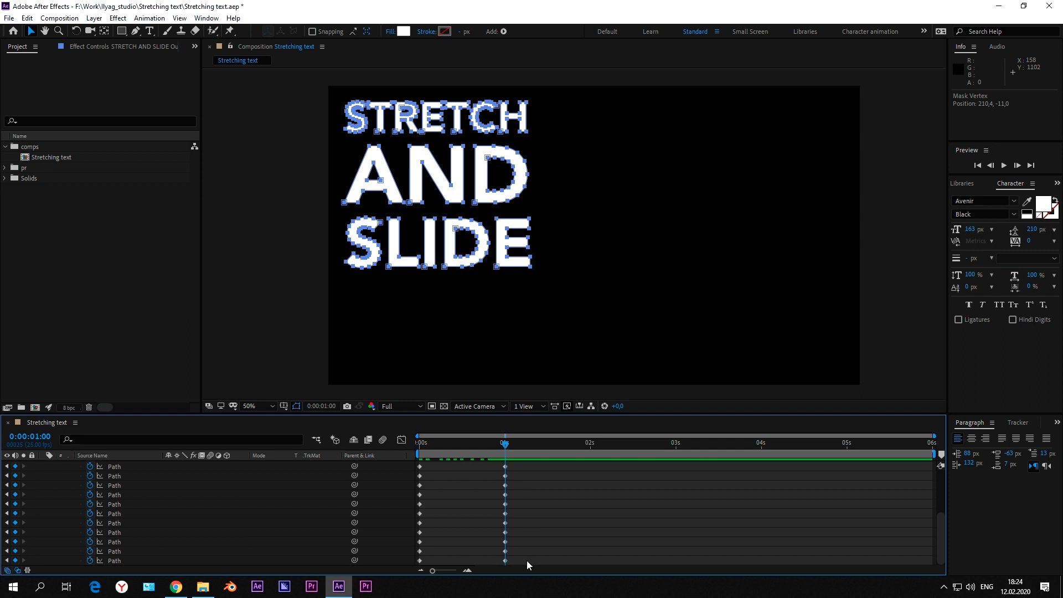
drag(526, 563, 484, 424)
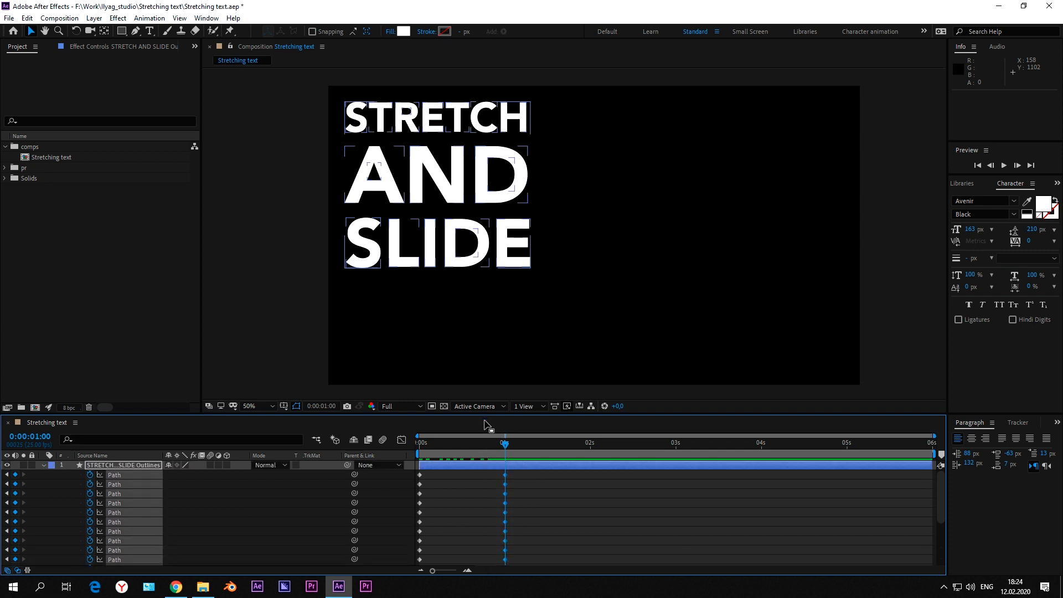
key(F9)
click(401, 439)
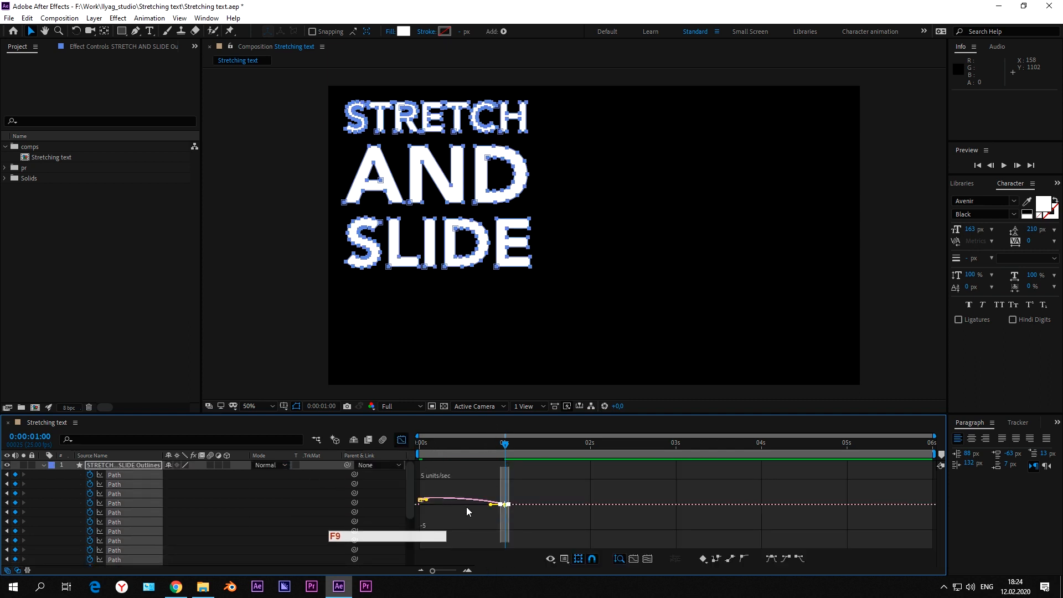
drag(490, 504, 472, 505)
click(401, 441)
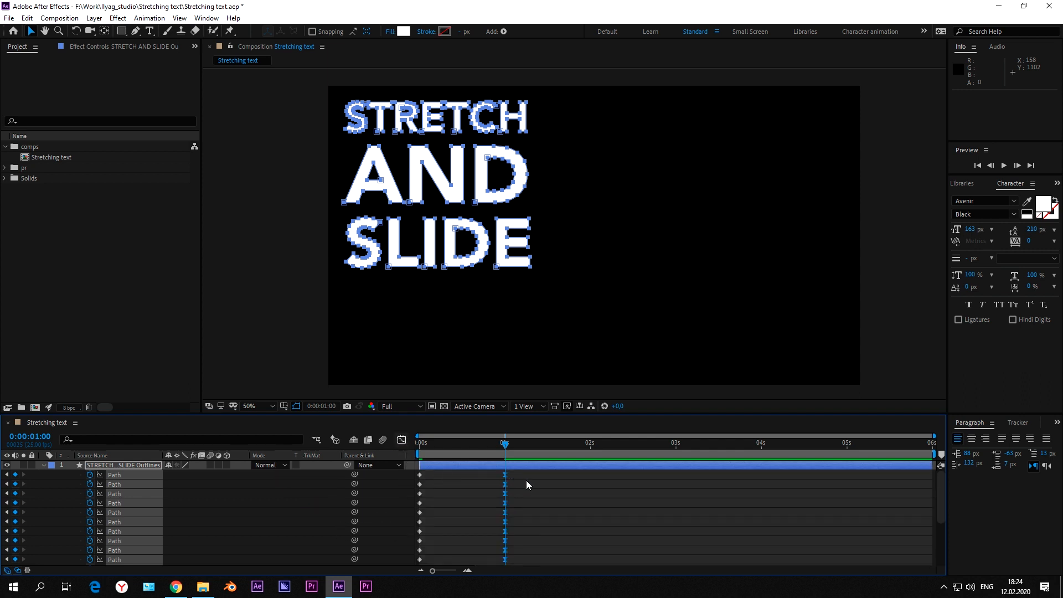
Step: Delay both Path keyframes of every STRETCH letter by 10 frames so the second ones land at 0:00:01:10
drag(522, 474, 415, 529)
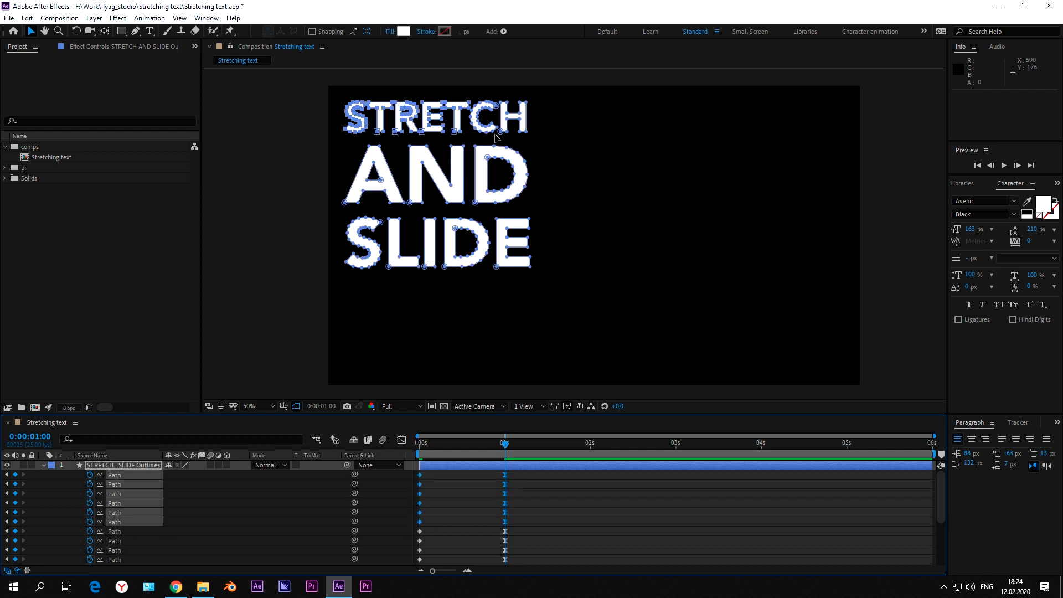
shift+click(115, 530)
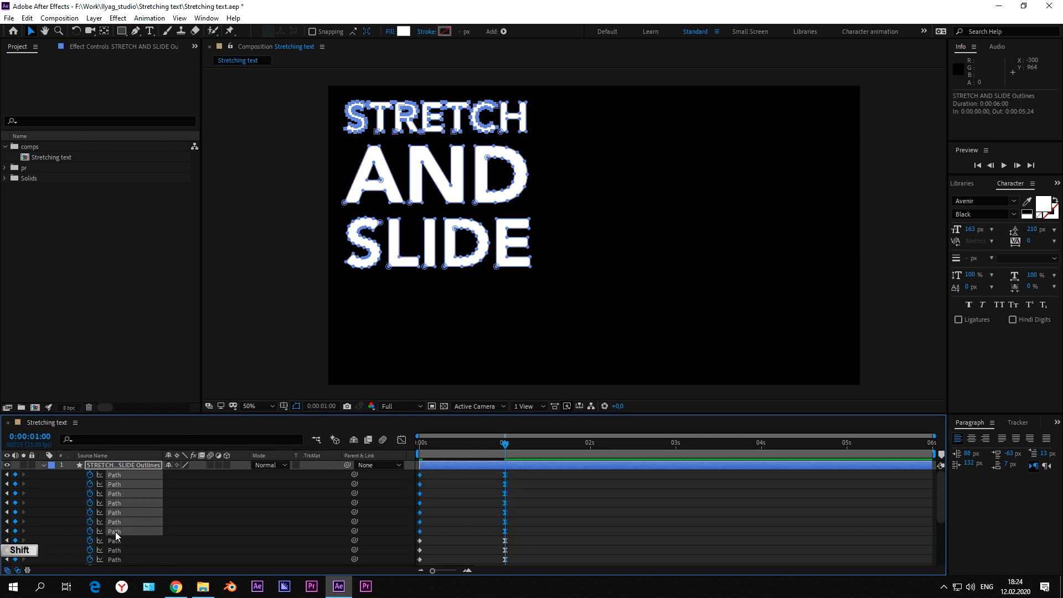
shift+click(116, 541)
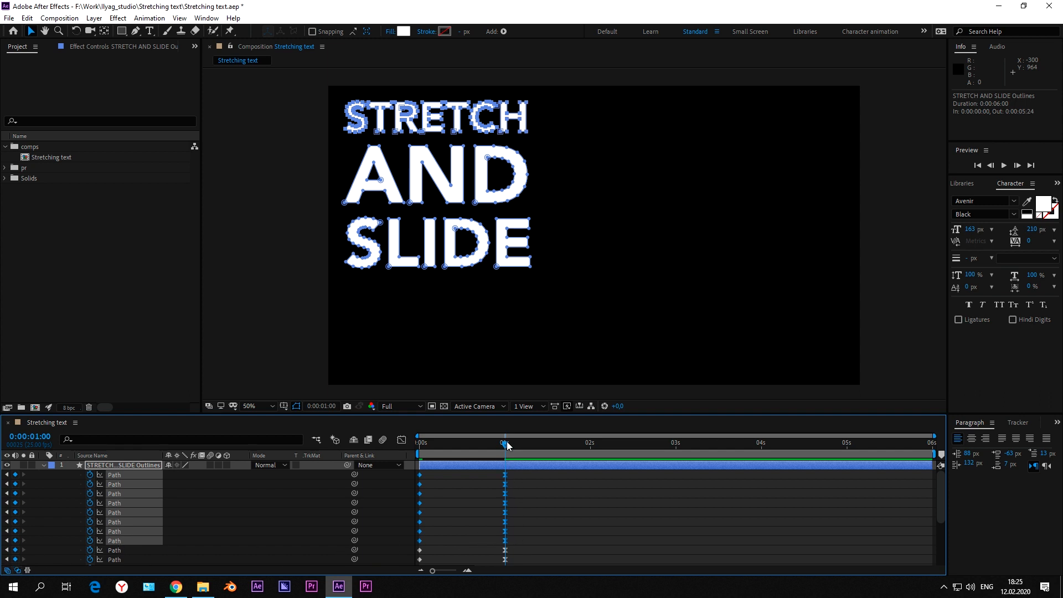
drag(507, 447, 538, 475)
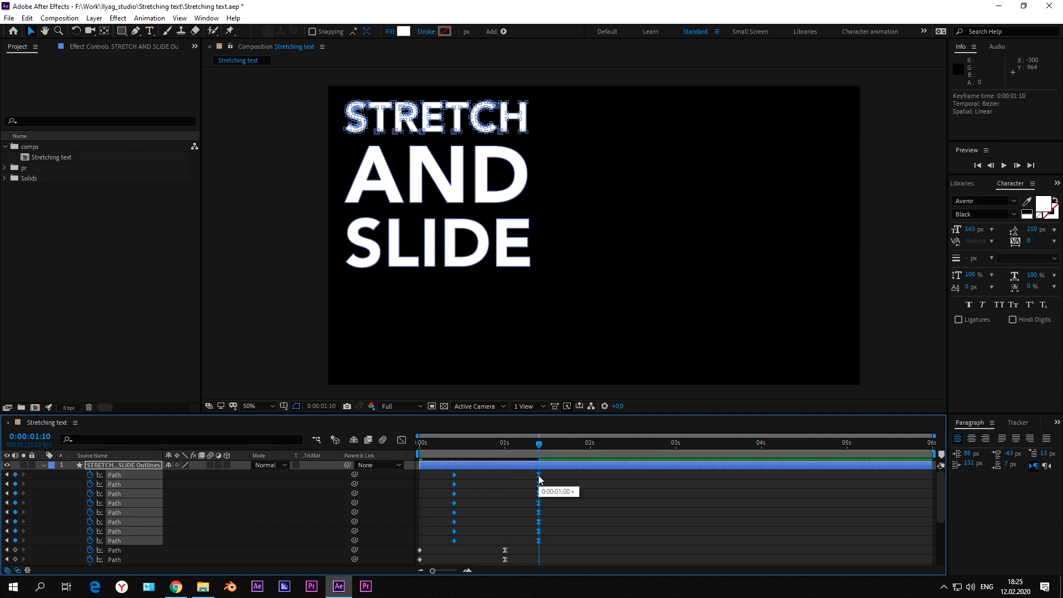
Step: Delay both keyframes of the five AND paths by 5 frames so the second ones land at 0:00:01:05
scroll(539, 495, down, 3)
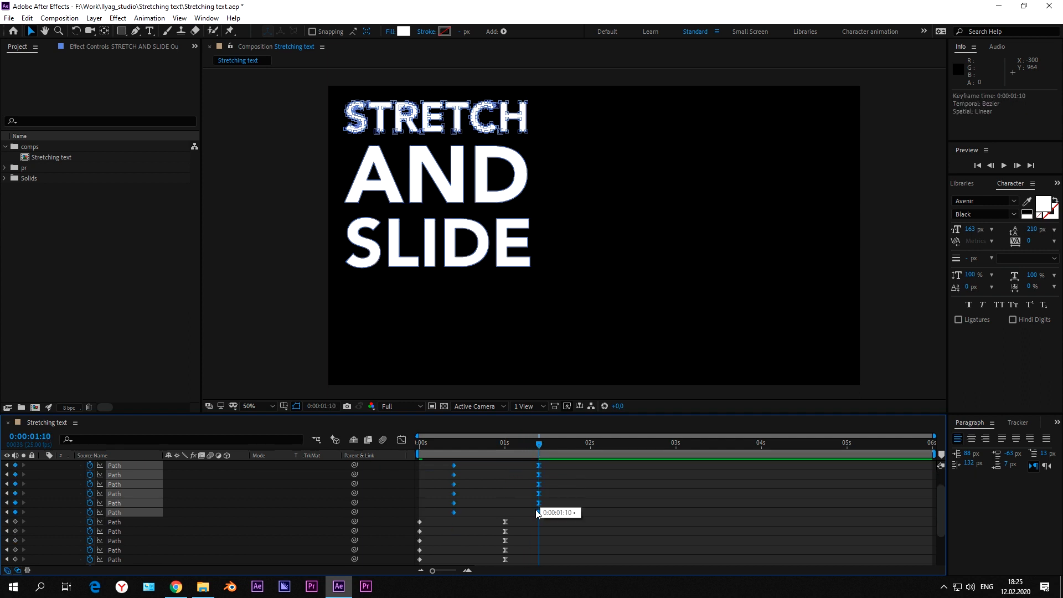
click(122, 493)
shift+click(123, 503)
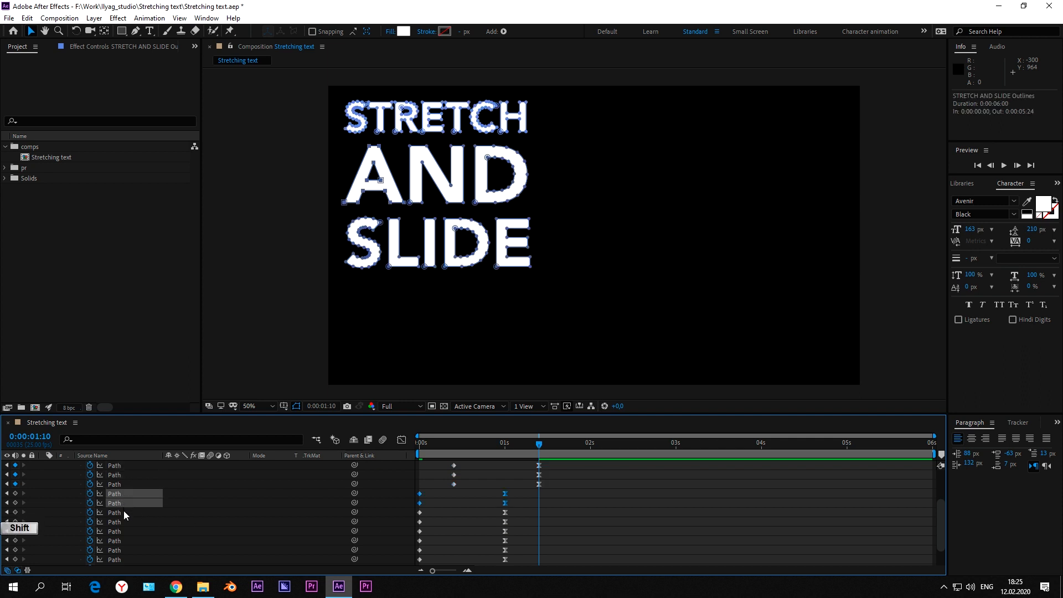
shift+click(124, 511)
shift+click(126, 521)
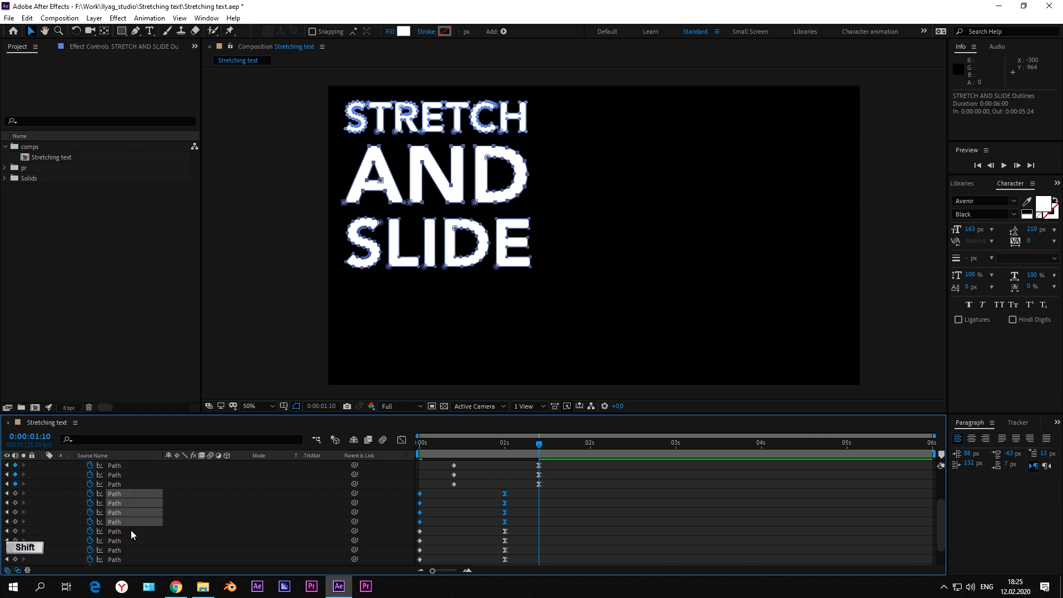
shift+click(130, 530)
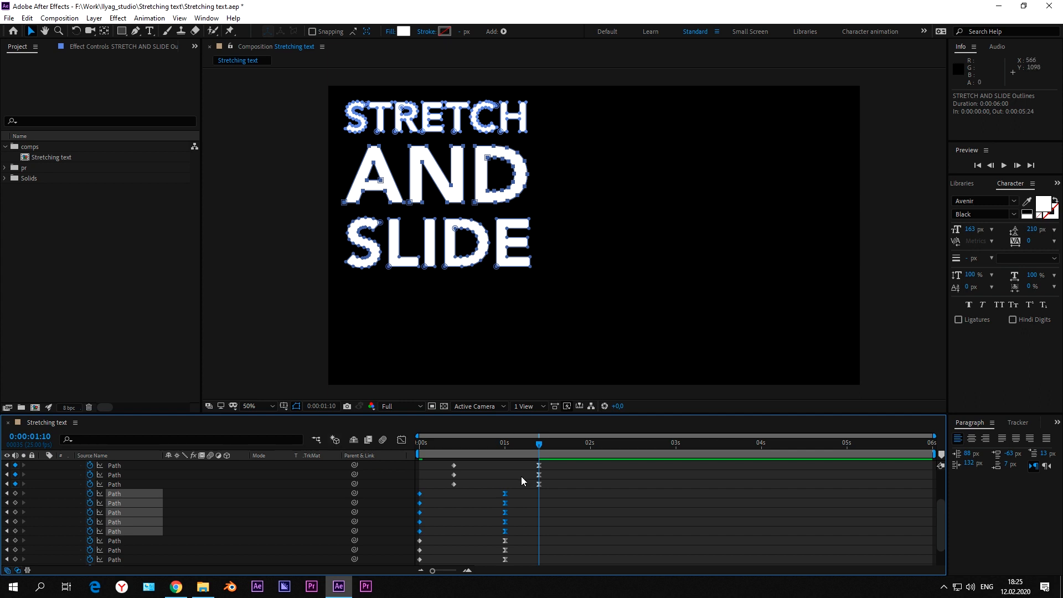
drag(504, 494, 520, 502)
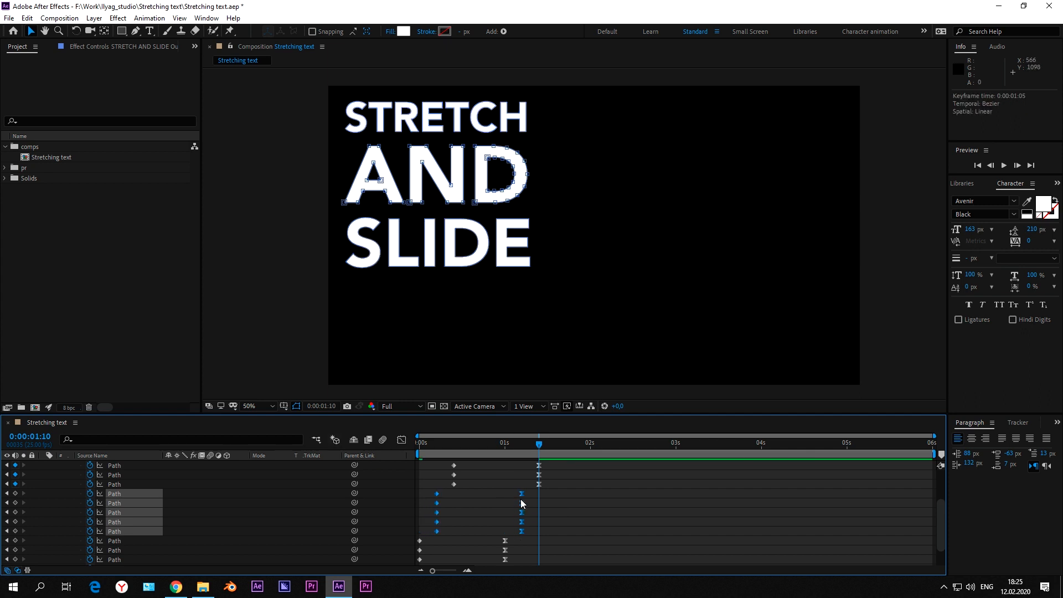
Step: Preview the staggered slide-in of the three text lines
drag(525, 438, 523, 446)
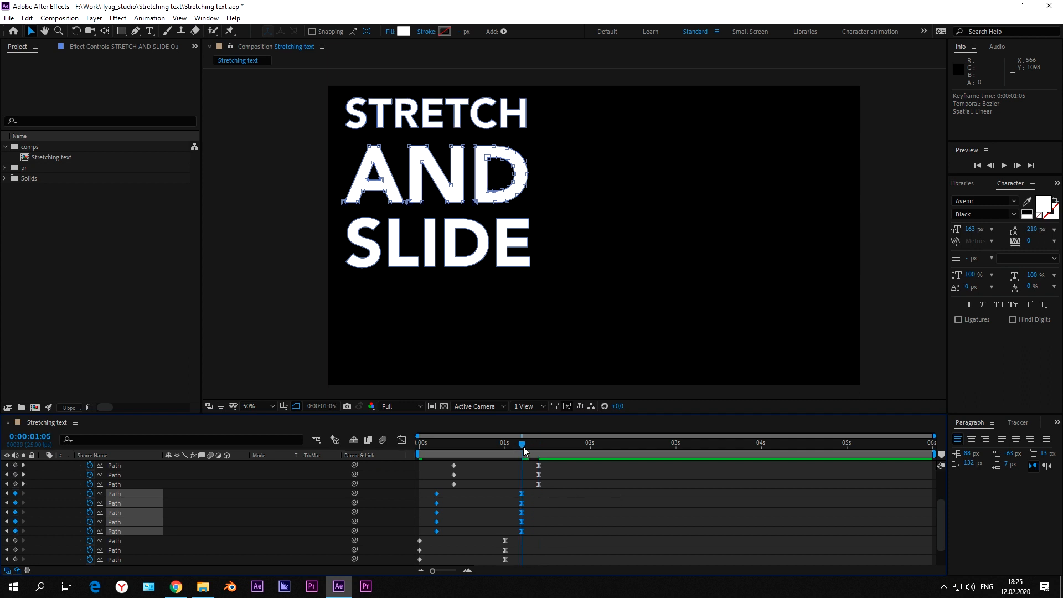
click(592, 513)
key(space)
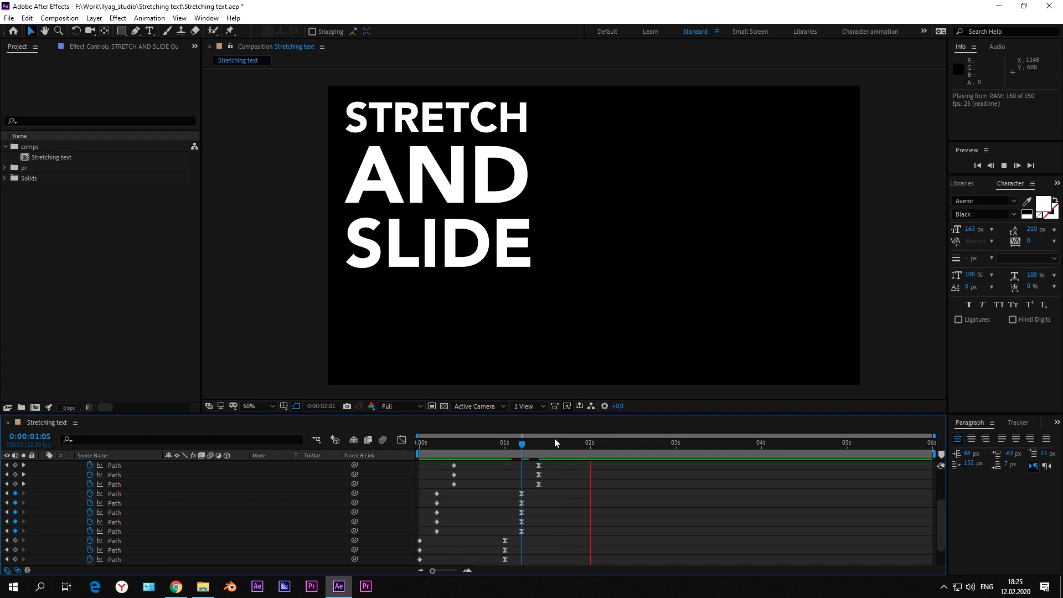
key(space)
Step: Add Path keyframes at 0:00:01:15 for all the letters, holding their current shapes
drag(555, 446, 557, 451)
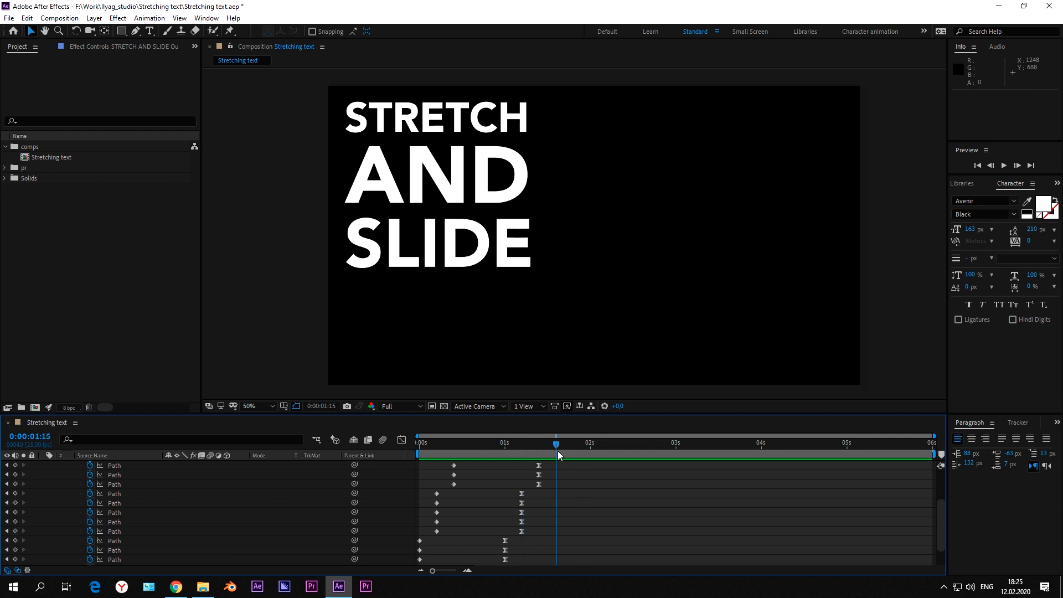
scroll(544, 488, up, 2)
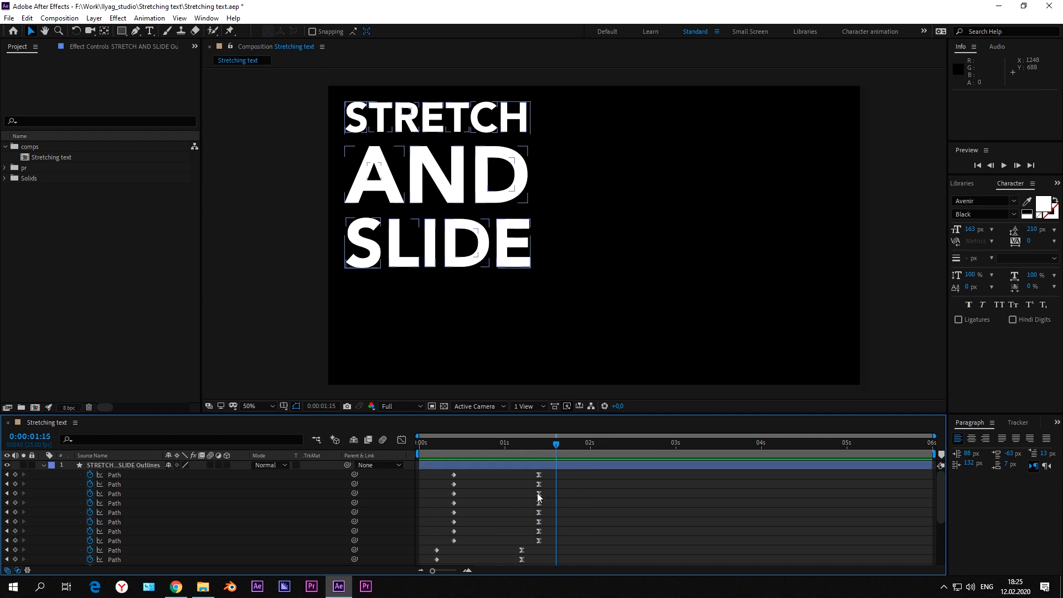
drag(16, 474, 21, 565)
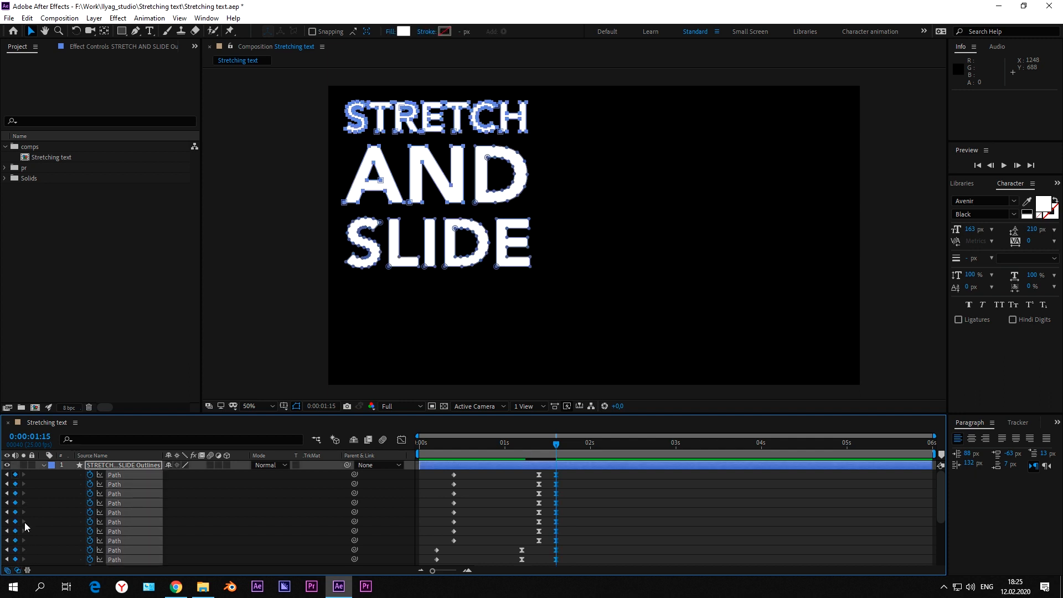
scroll(22, 521, down, 3)
scroll(19, 518, up, 1)
scroll(20, 514, down, 1)
drag(16, 494, 16, 560)
scroll(568, 524, up, 3)
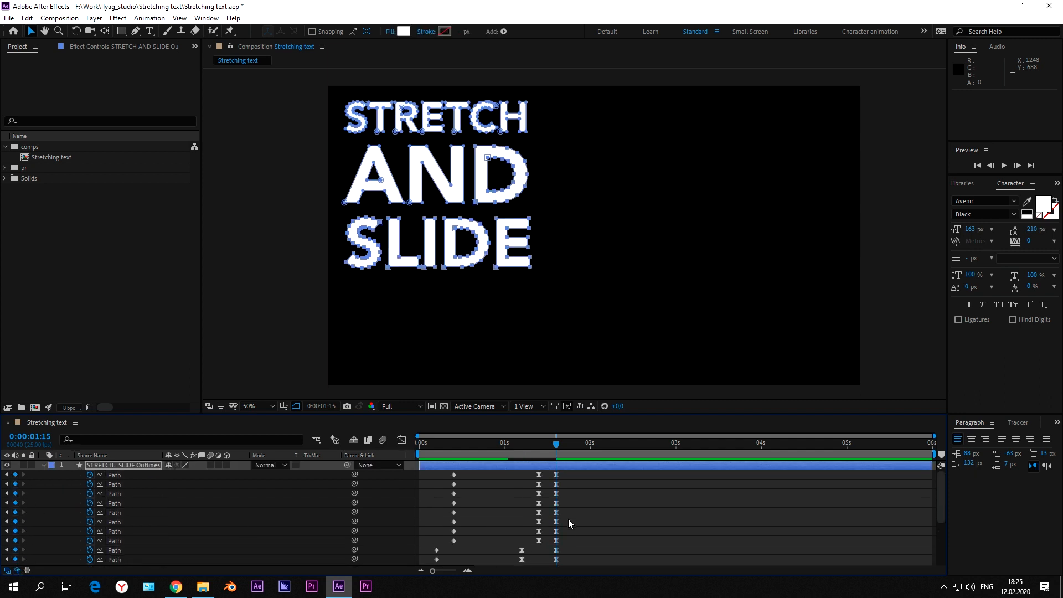
Step: At 0:00:02:02, stretch the E of STRETCH, D of AND and L of SLIDE horizontally, carrying the following letters toward the frame's right edge
drag(571, 451, 598, 452)
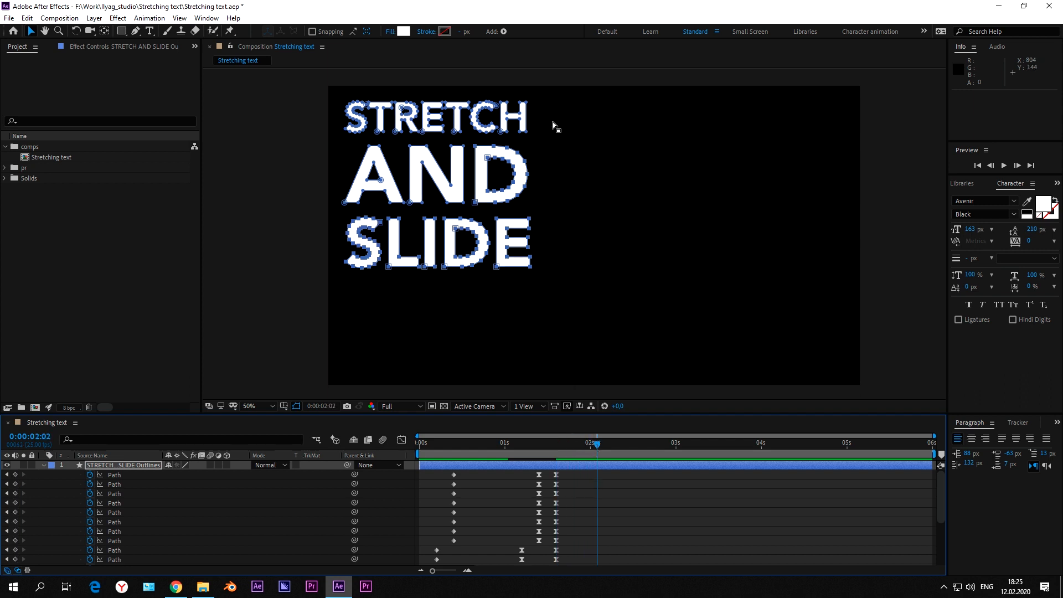
drag(552, 92, 436, 141)
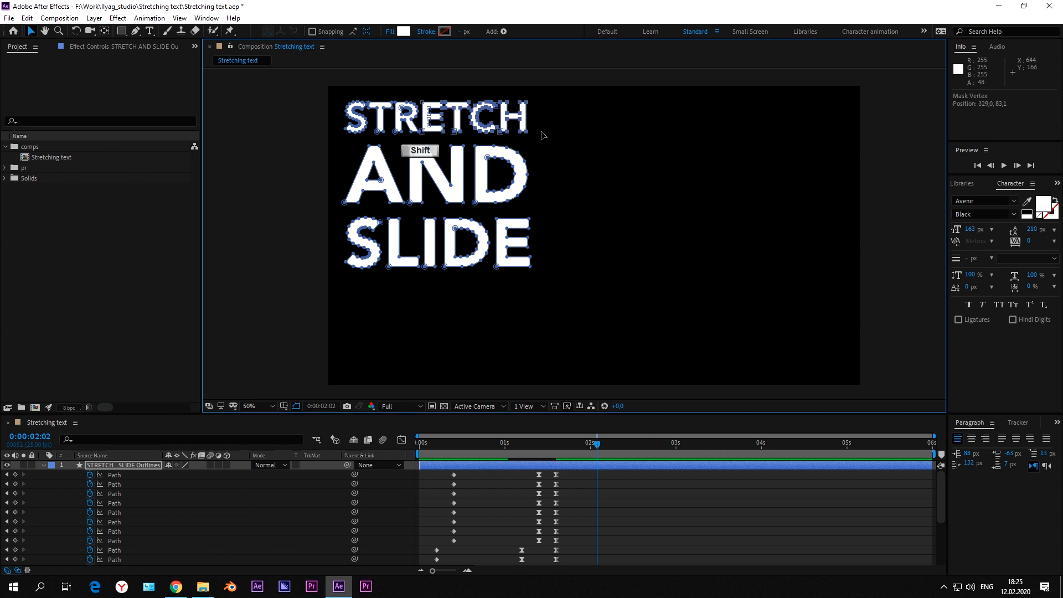
drag(541, 135, 826, 120)
drag(824, 118, 824, 119)
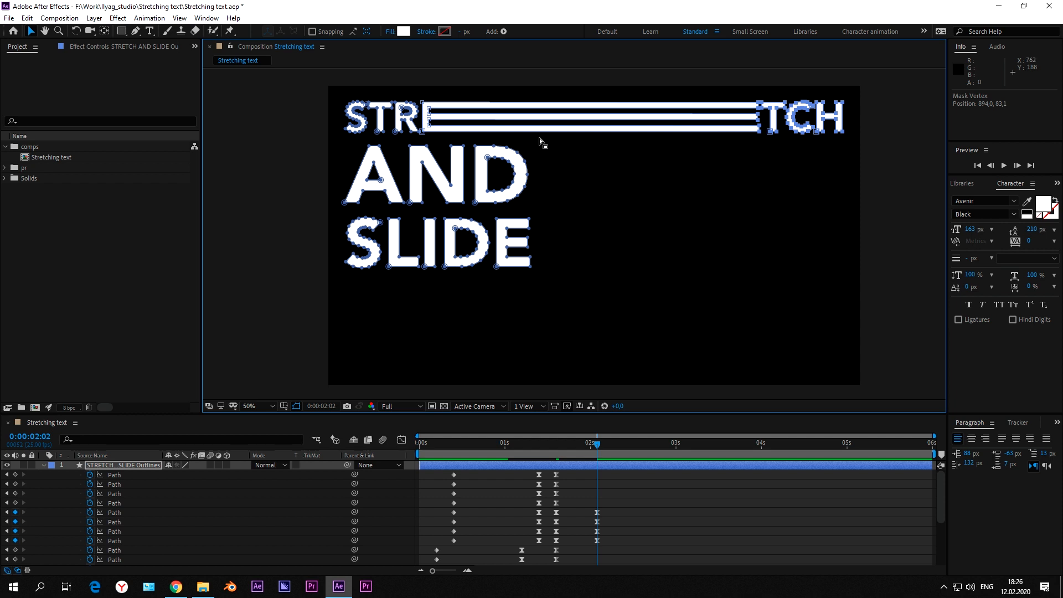
drag(542, 137, 808, 198)
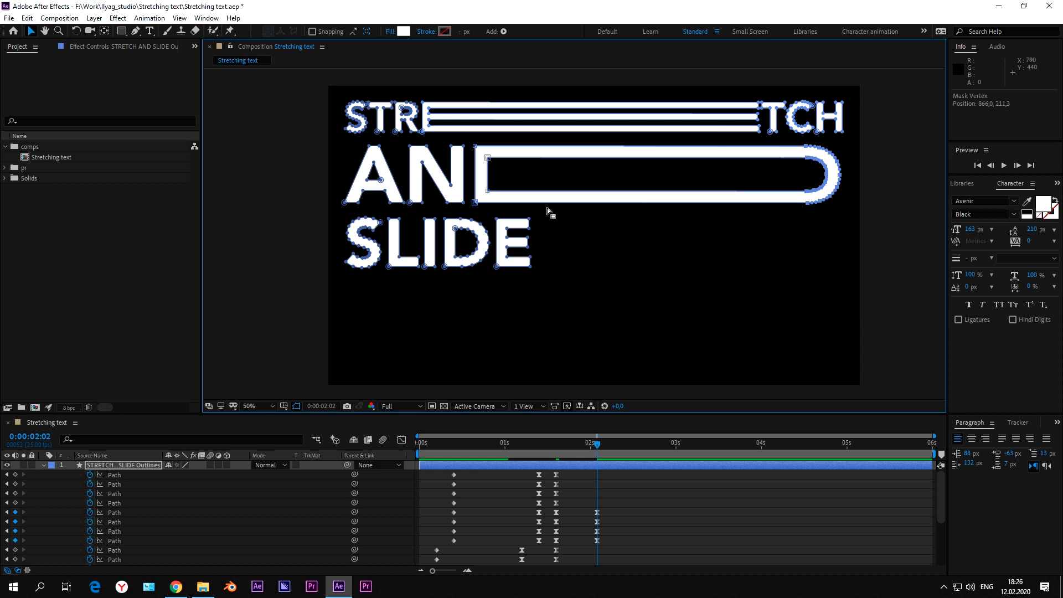
drag(547, 208, 729, 243)
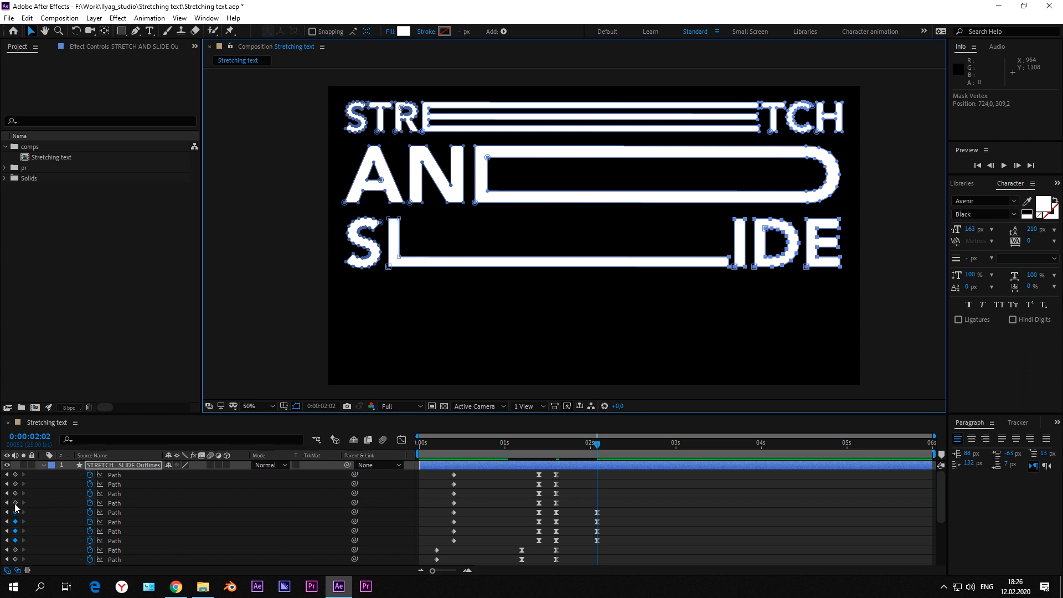
Step: Add Path keyframes at 0:00:02:02 for the unstretched letters that have none at that time
click(16, 502)
click(15, 493)
click(16, 484)
click(15, 474)
click(15, 550)
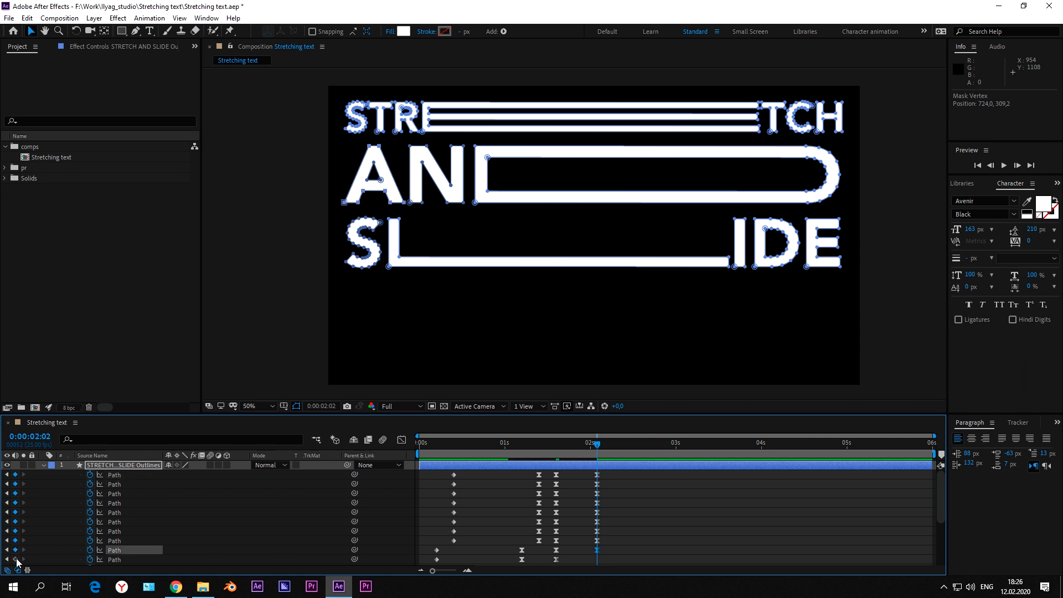
click(15, 559)
scroll(67, 517, down, 3)
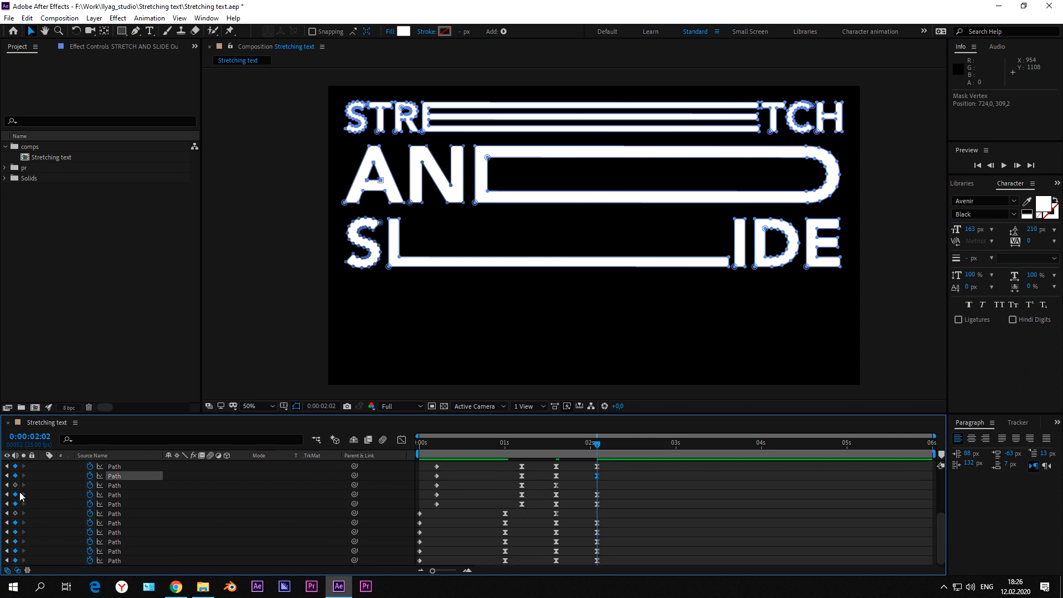
click(16, 484)
click(16, 513)
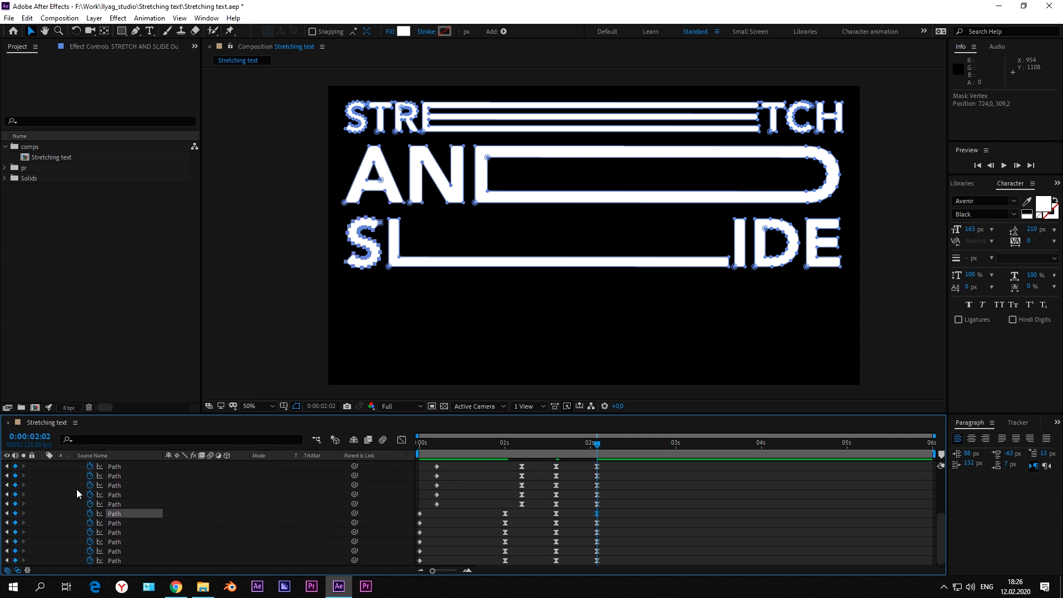
Step: Apply Easy Ease to all the letters' Path keyframes at 0:00:02:02
scroll(646, 518, up, 3)
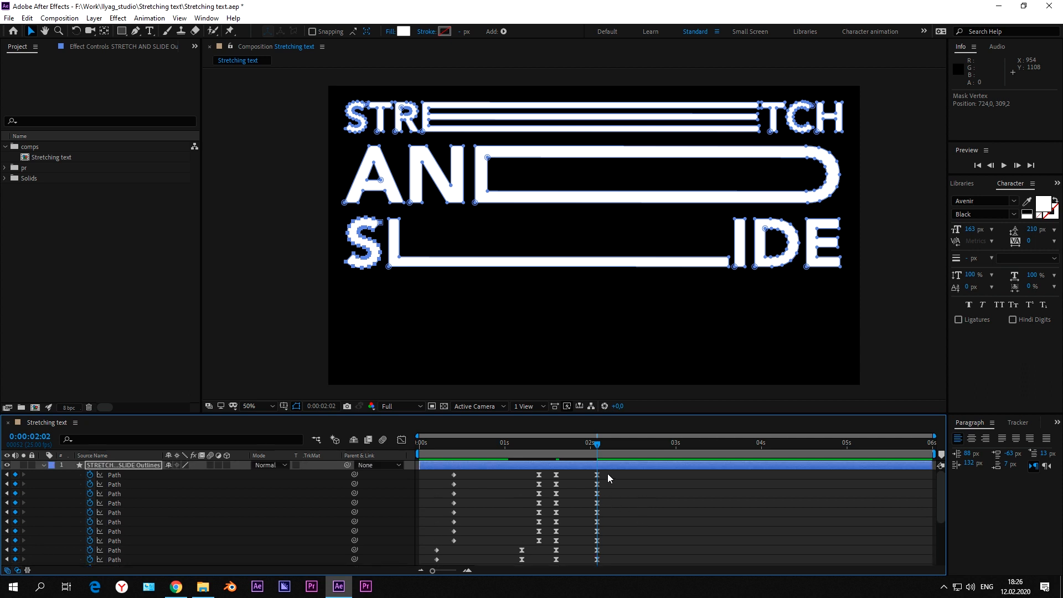
drag(606, 473, 583, 567)
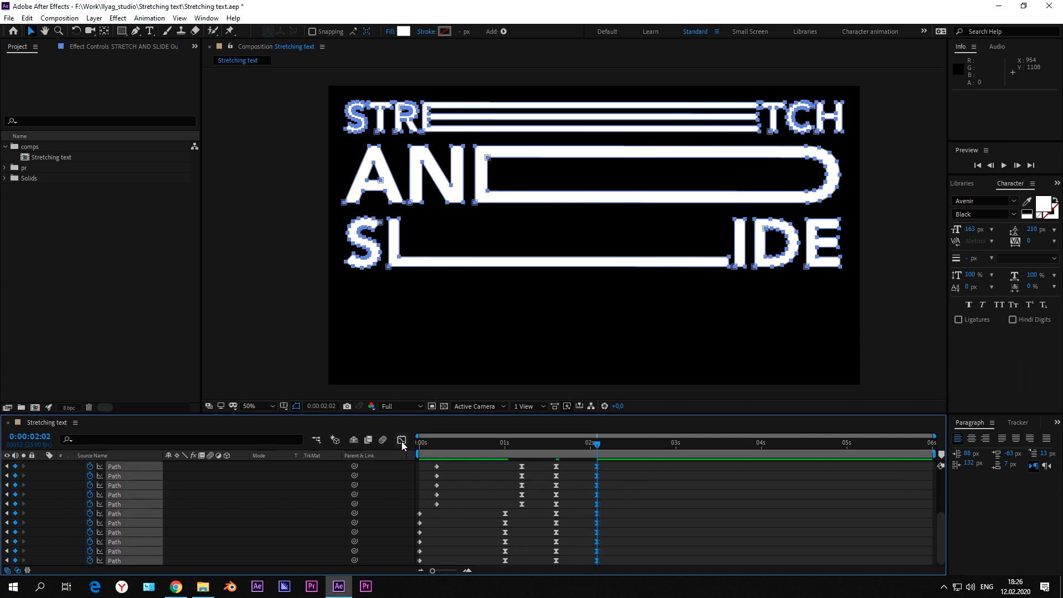
key(F9)
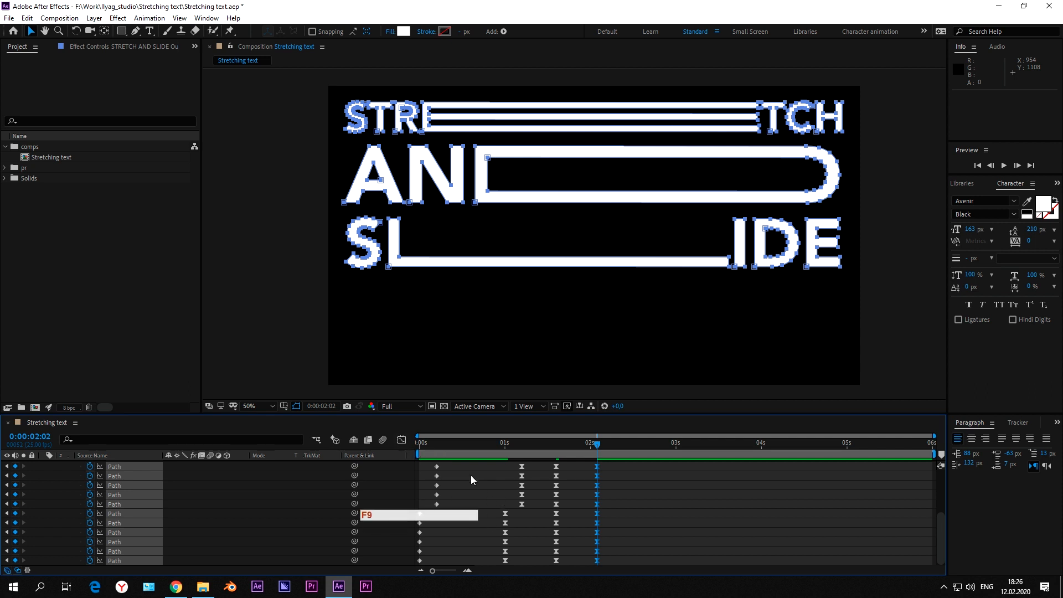
Step: Lengthen the incoming ease of all the letters' Path keyframes at 0:00:02:02 in the speed graph
click(401, 440)
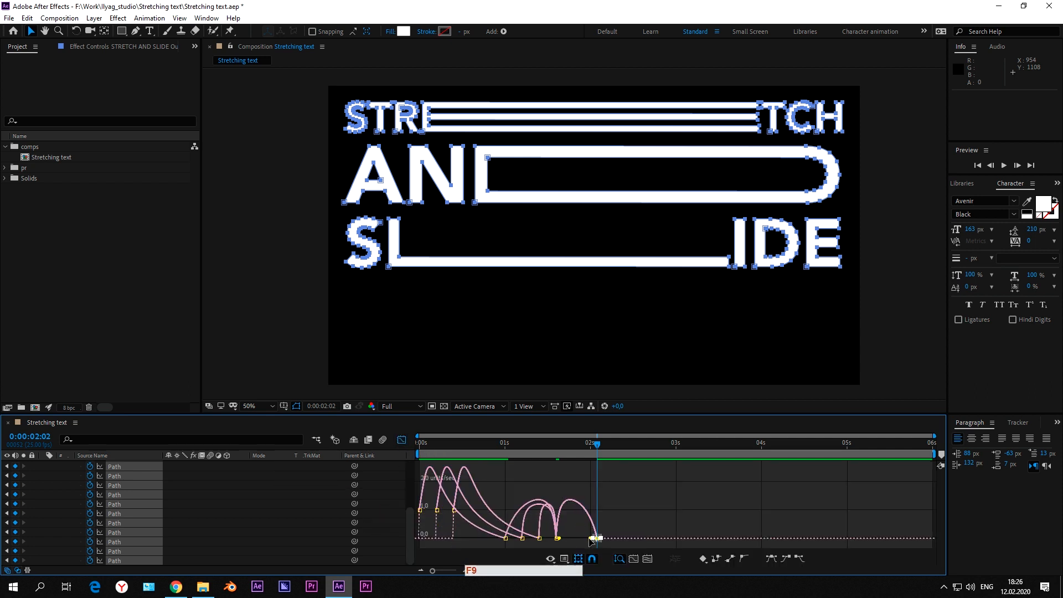
drag(591, 538, 580, 544)
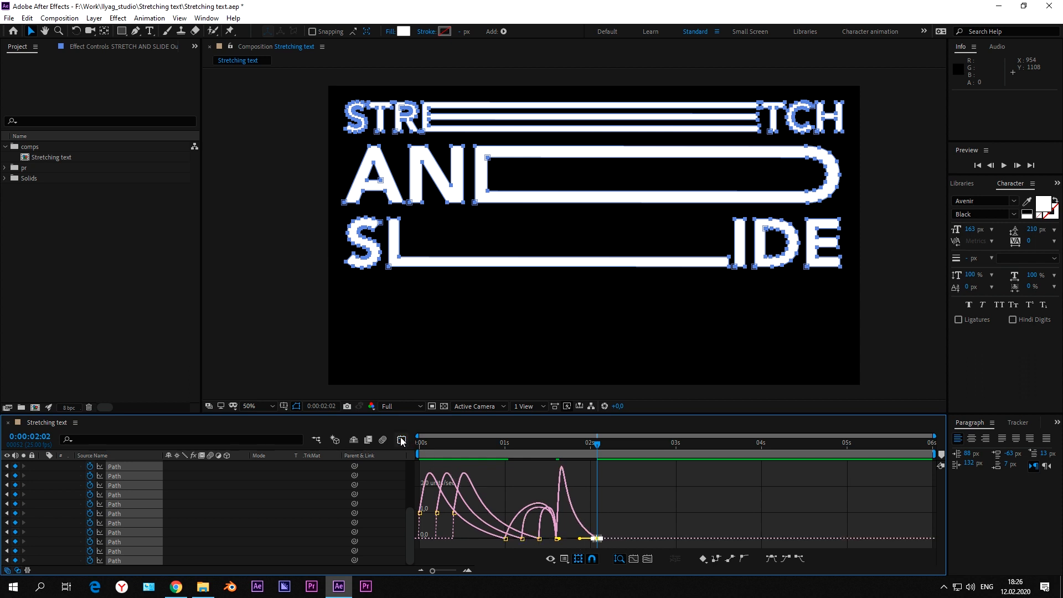
click(402, 440)
Step: Preview the animation and move the letters' Path keyframes from 0:00:02:02 to 0:00:02:04
click(611, 473)
key(space)
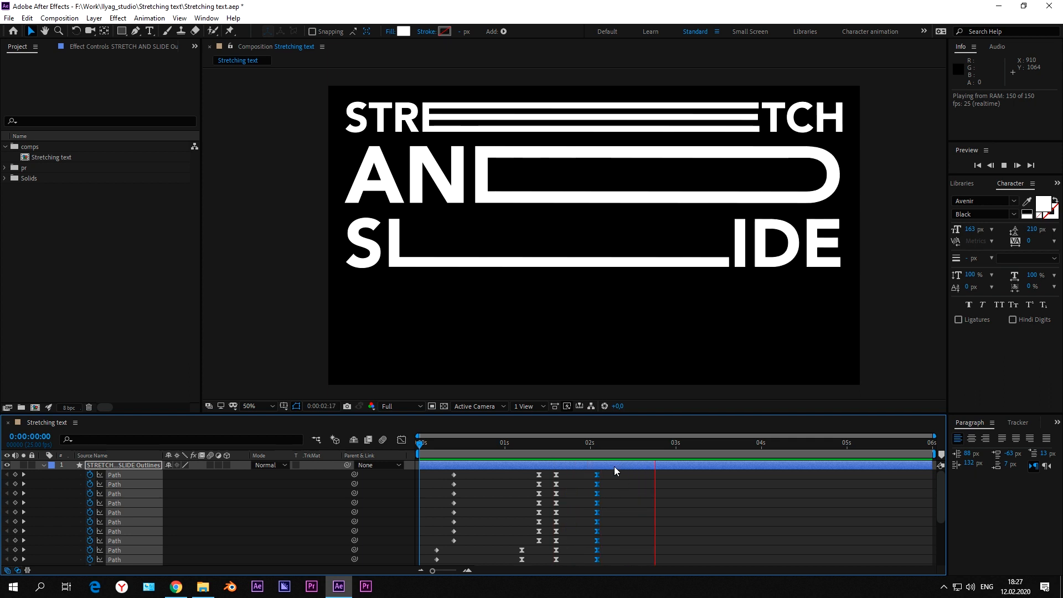
drag(623, 443, 604, 476)
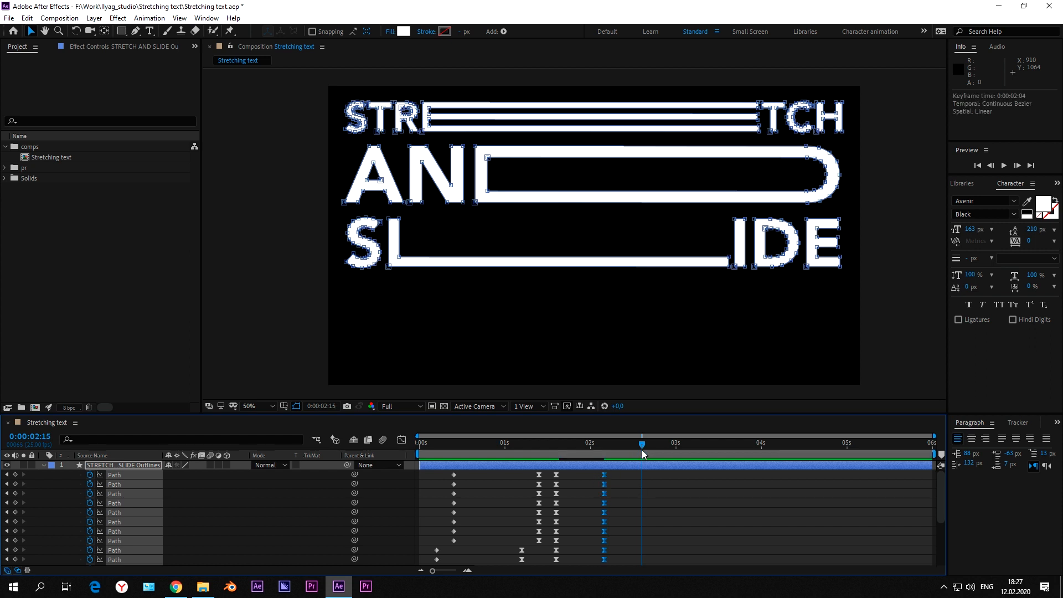
Step: At 0:00:02:17, stretch the R of STRETCH horizontally so its bowl and leg meet ETCH near the frame's right edge
click(649, 446)
scroll(316, 214, up, 2)
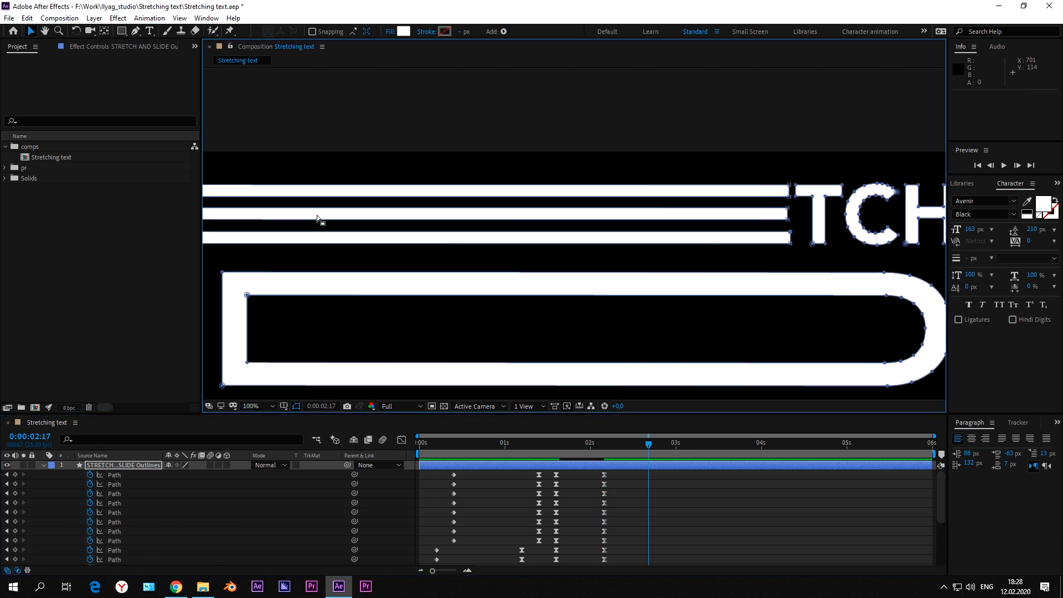
scroll(620, 226, left, 1)
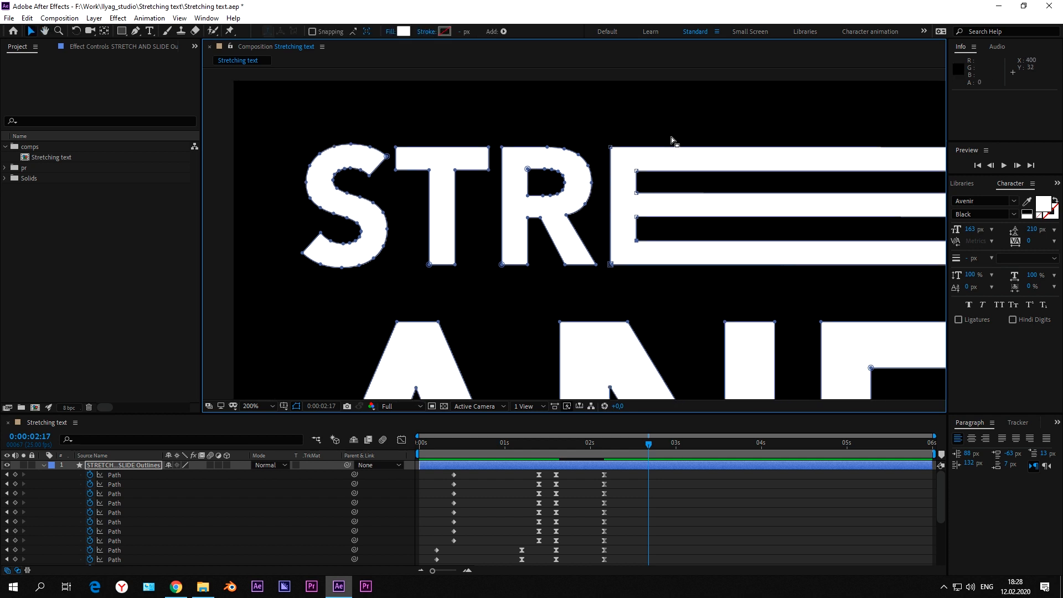
drag(676, 116, 534, 284)
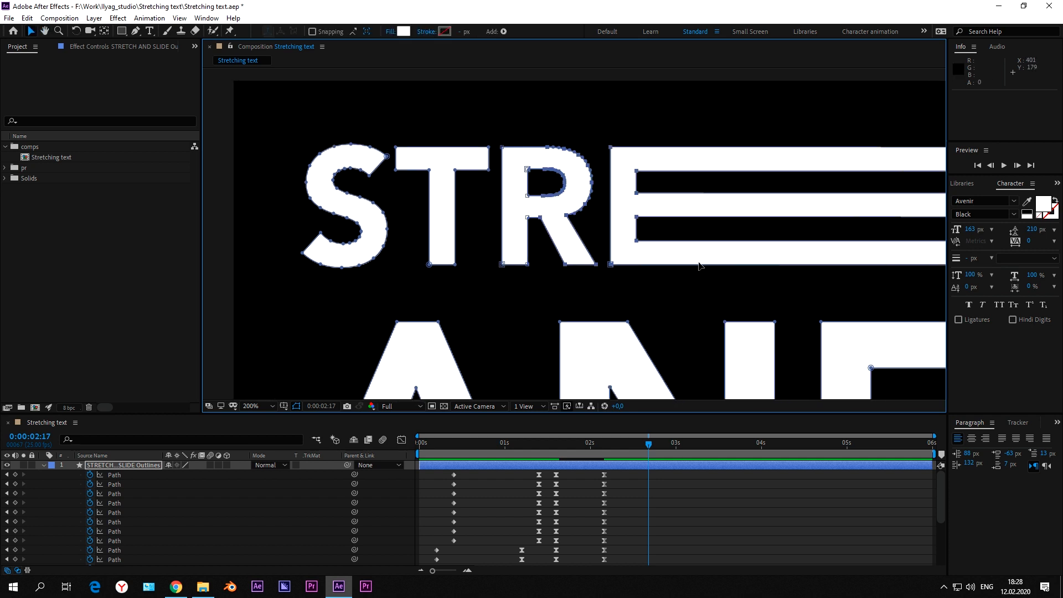
key(comma)
key(comma)
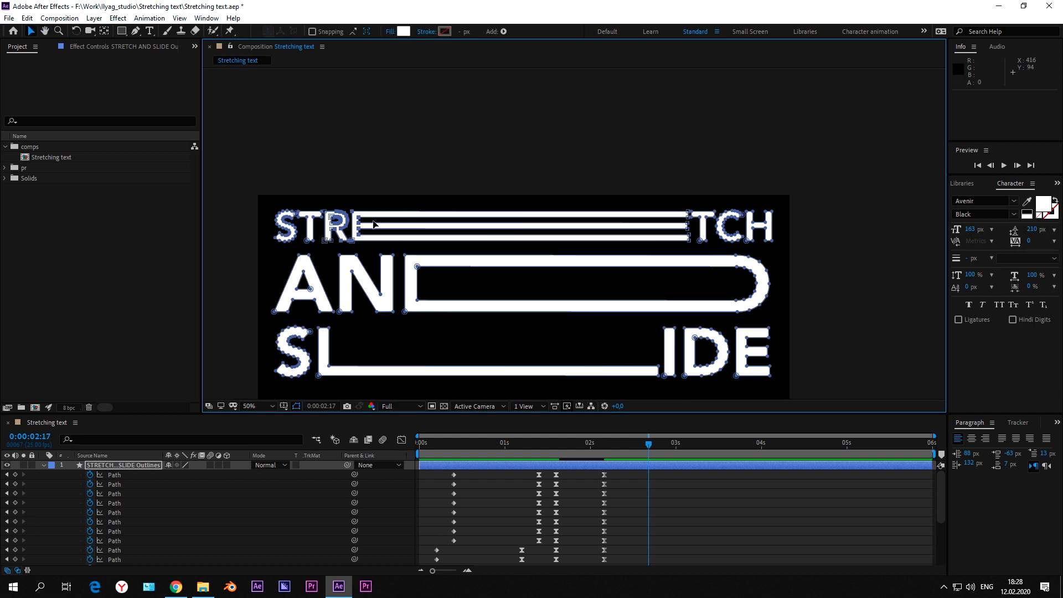
drag(359, 227, 674, 231)
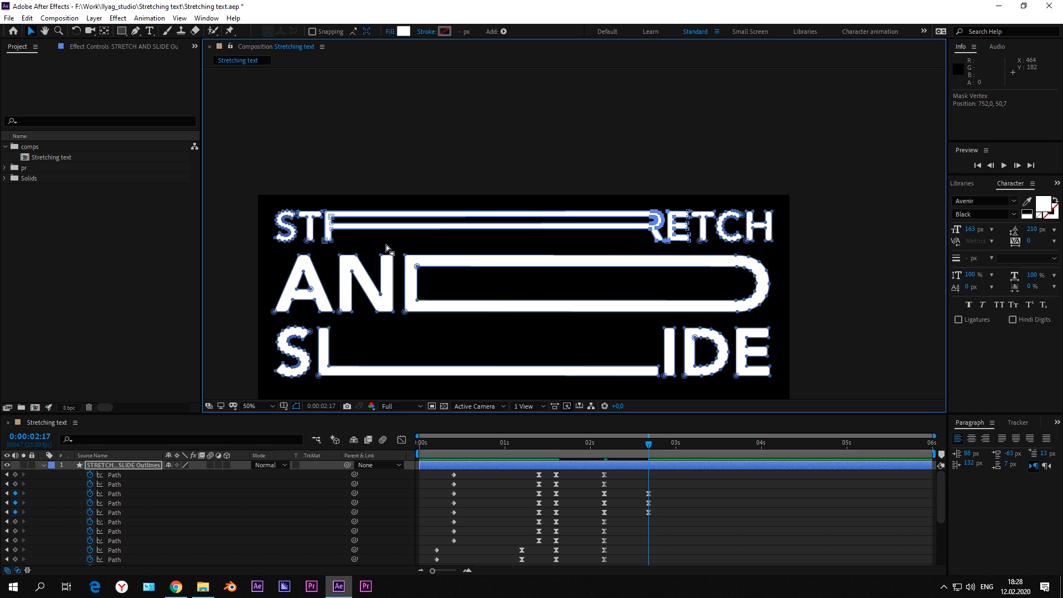
Step: At 0:00:02:17, stretch the N of AND horizontally toward the D and bring the S and L of SLIDE rightward beside IDE
drag(386, 247, 709, 313)
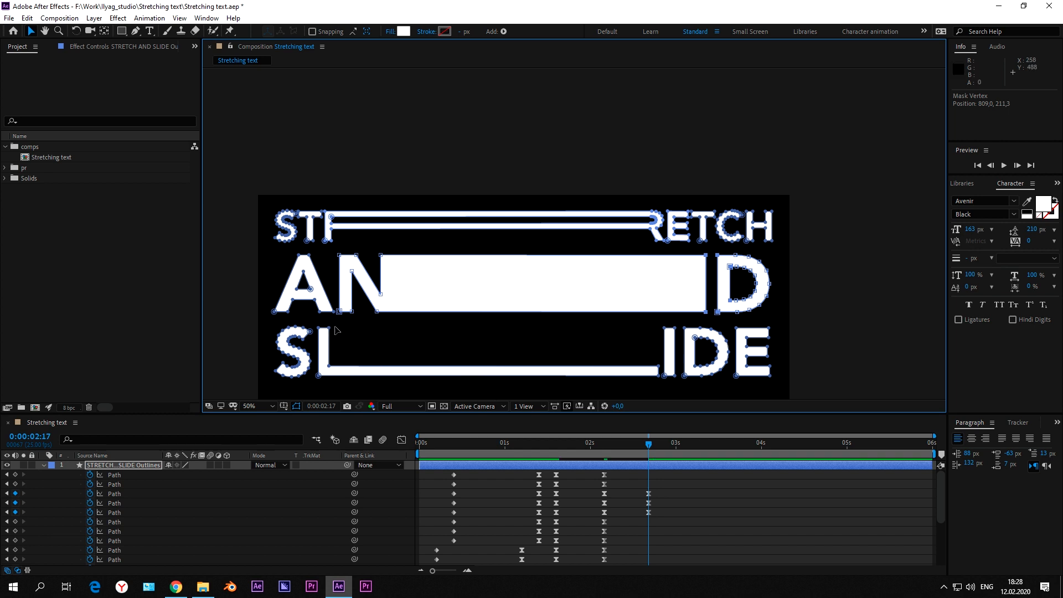
drag(342, 320, 262, 400)
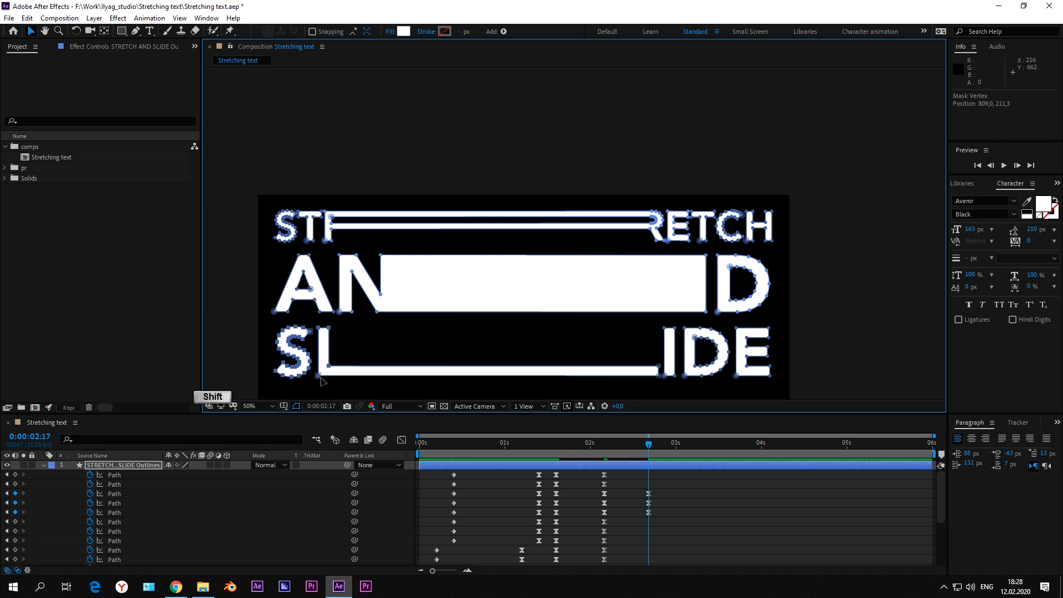
drag(318, 376, 633, 383)
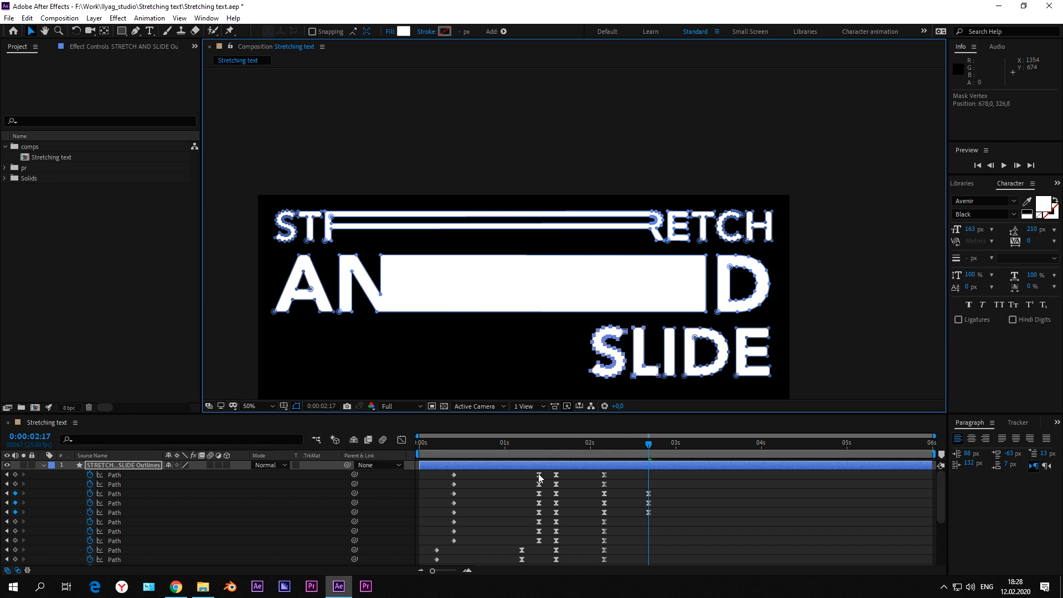
Step: Add Path keyframes at 0:00:02:17 for the letters that have none at that time
click(15, 484)
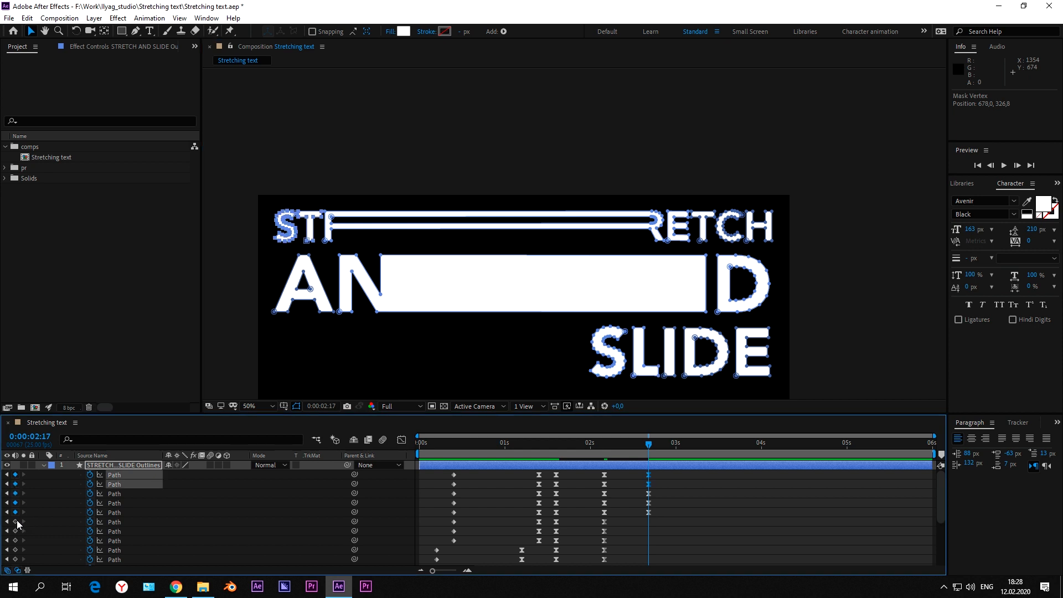
drag(15, 521, 16, 560)
scroll(63, 520, down, 3)
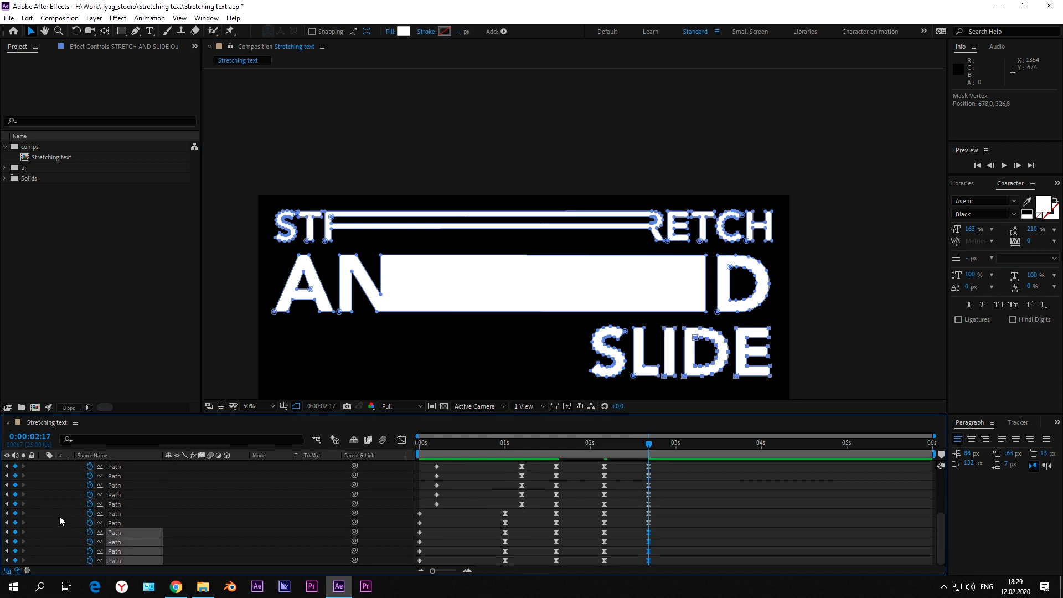
Step: Apply Easy Ease to all the letters' Path keyframes at 0:00:02:17
click(664, 564)
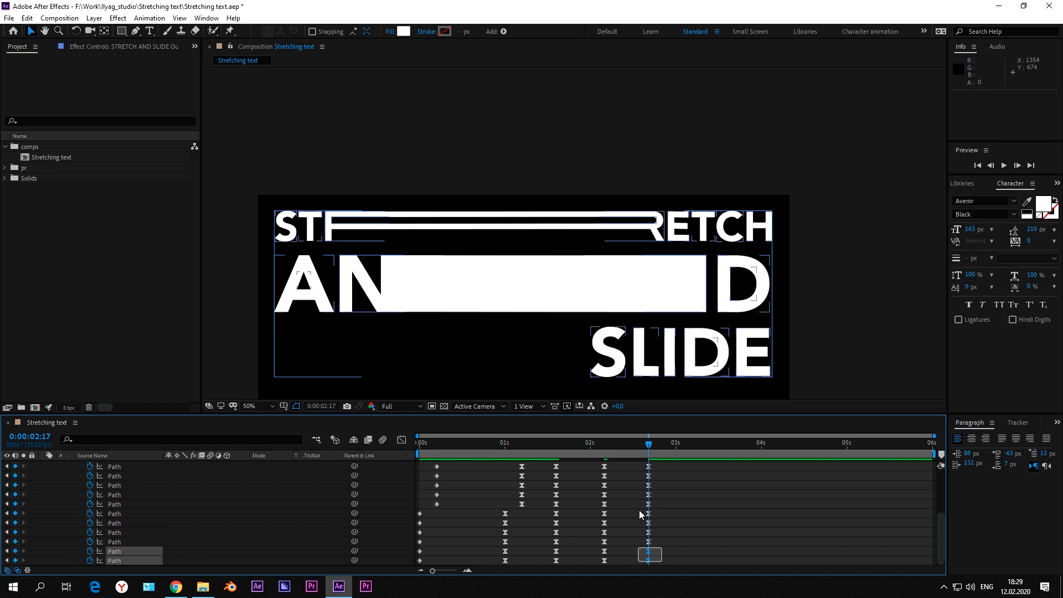
key(ctrl+a)
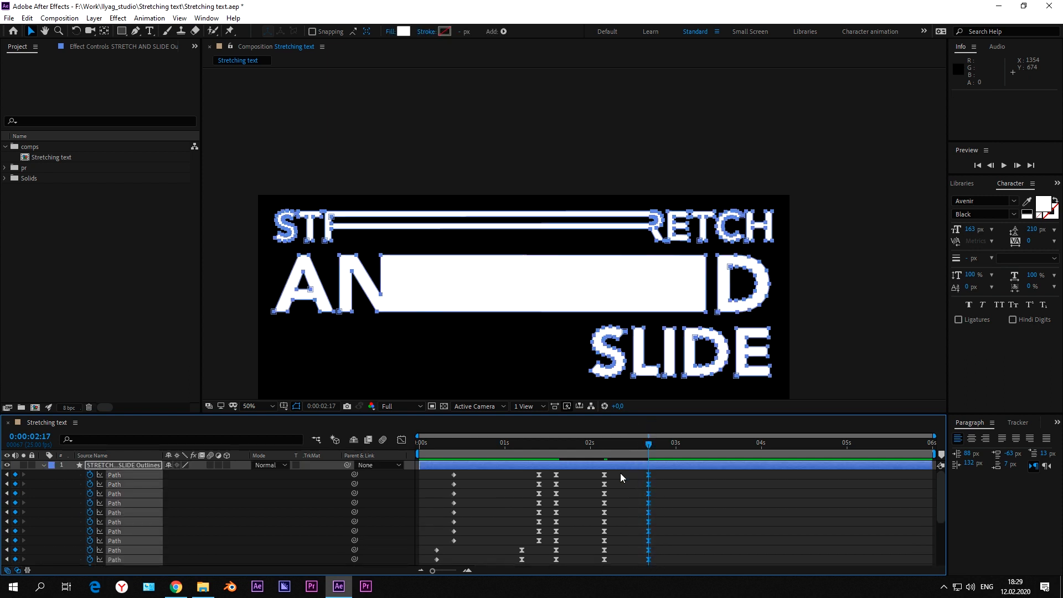
key(F9)
Step: Lengthen the incoming ease of the 0:00:02:17 Path keyframes in the speed graph and preview the animation
click(404, 442)
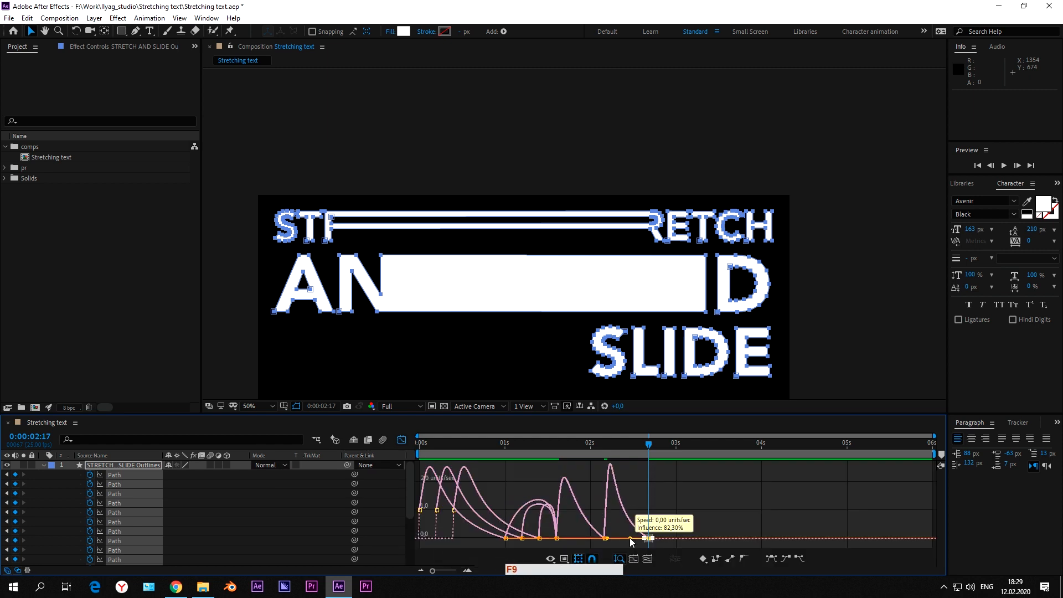
drag(629, 538, 631, 537)
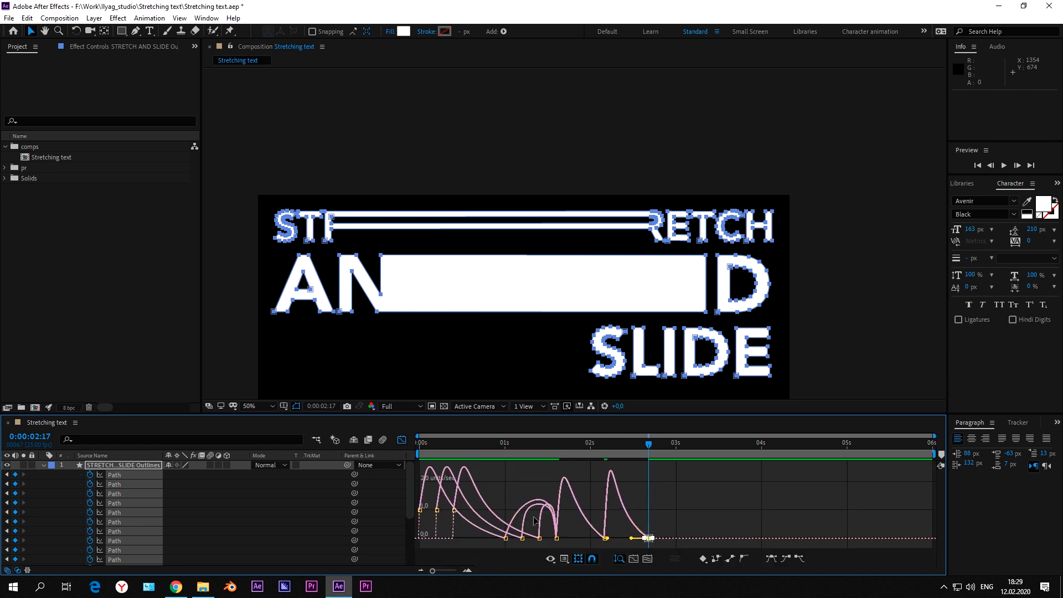
key(space)
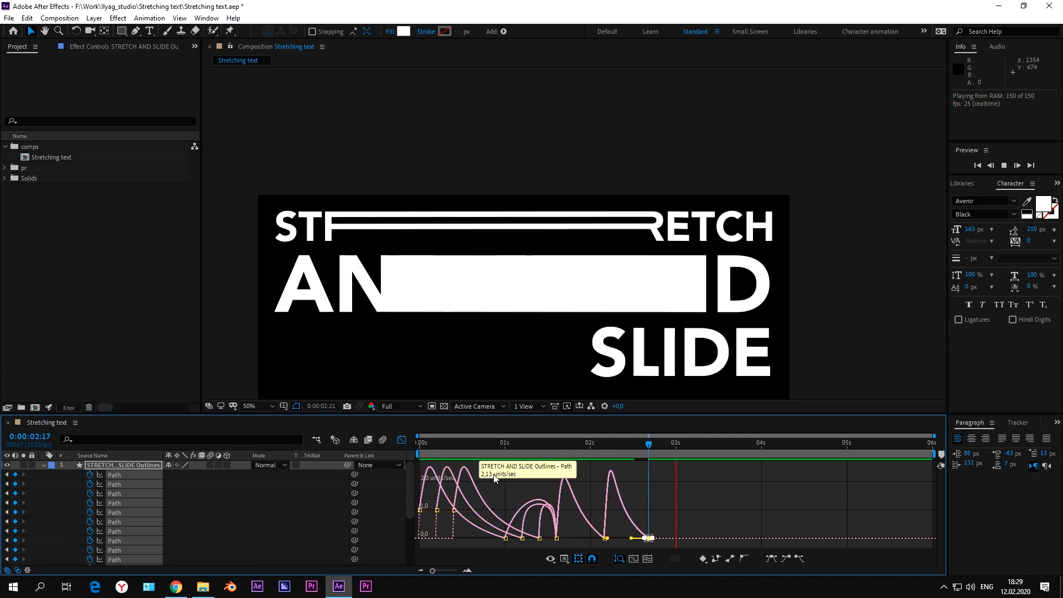
key(space)
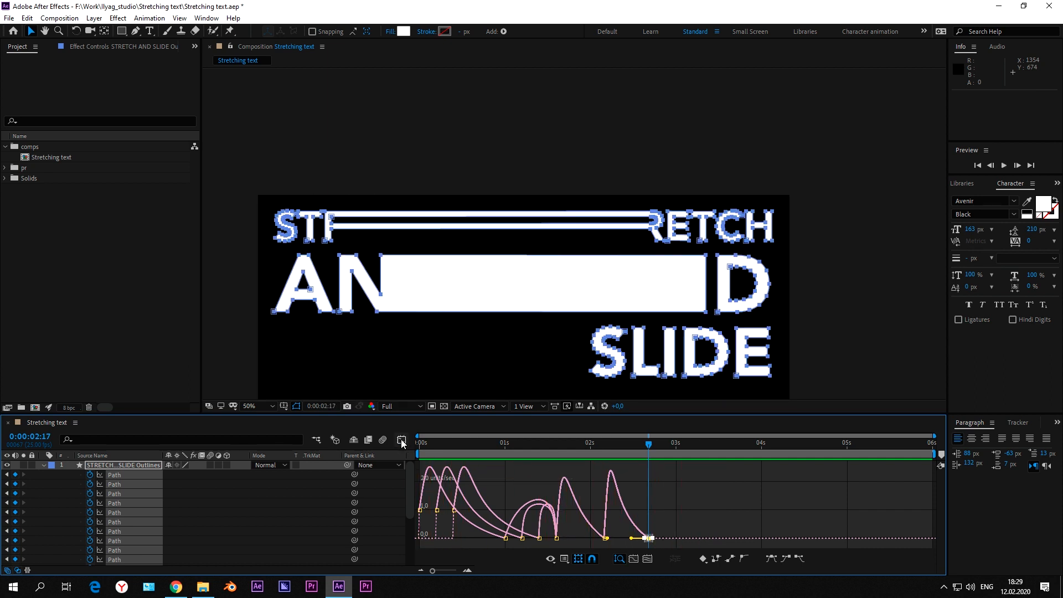
click(402, 441)
Step: Go to 0:00:03:05 and select all the path points of the AND and SLIDE letters
click(672, 446)
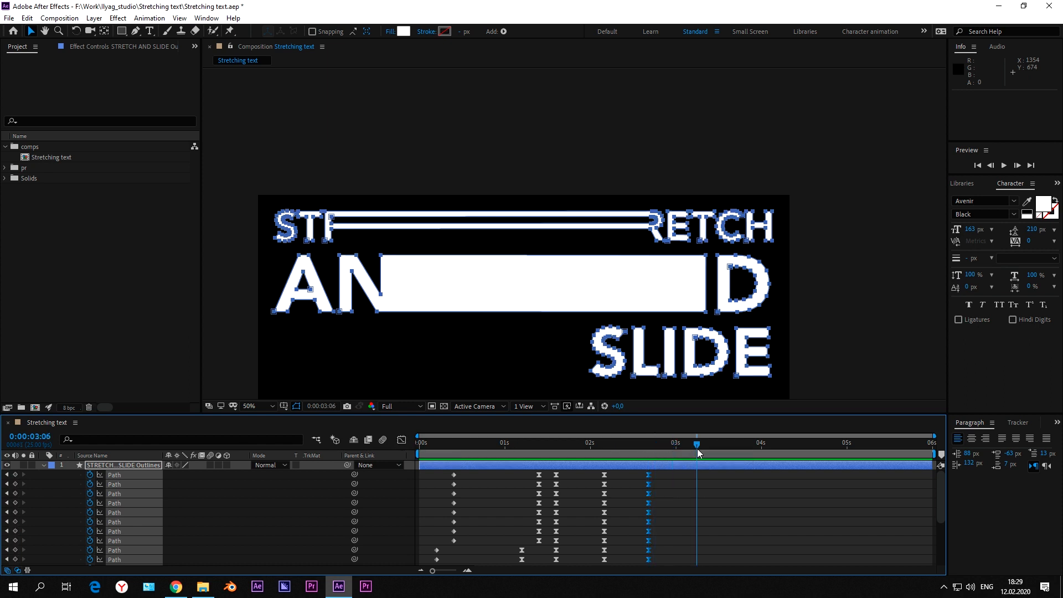
drag(697, 449, 693, 451)
key(h)
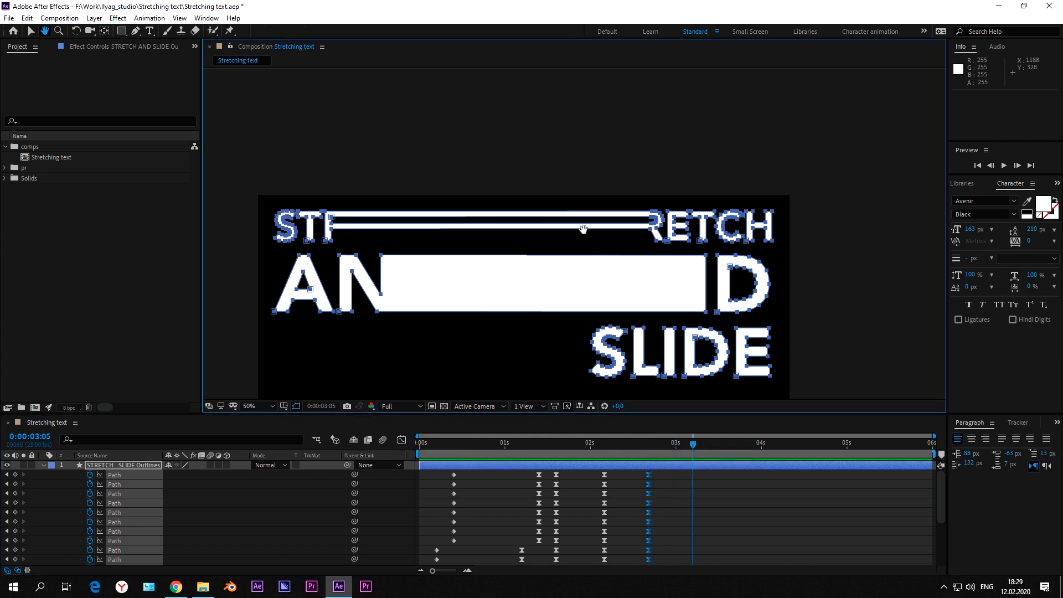
scroll(583, 228, down, 3)
mouse_move(586, 220)
mouse_down()
mouse_move(603, 210)
mouse_move(605, 224)
mouse_up()
key(v)
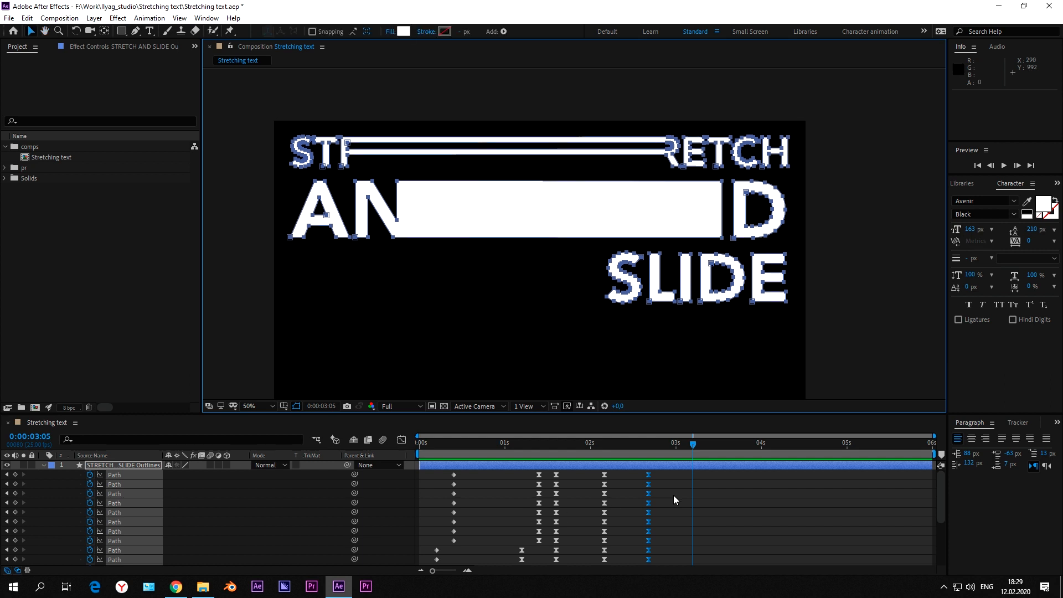
click(675, 464)
click(648, 474)
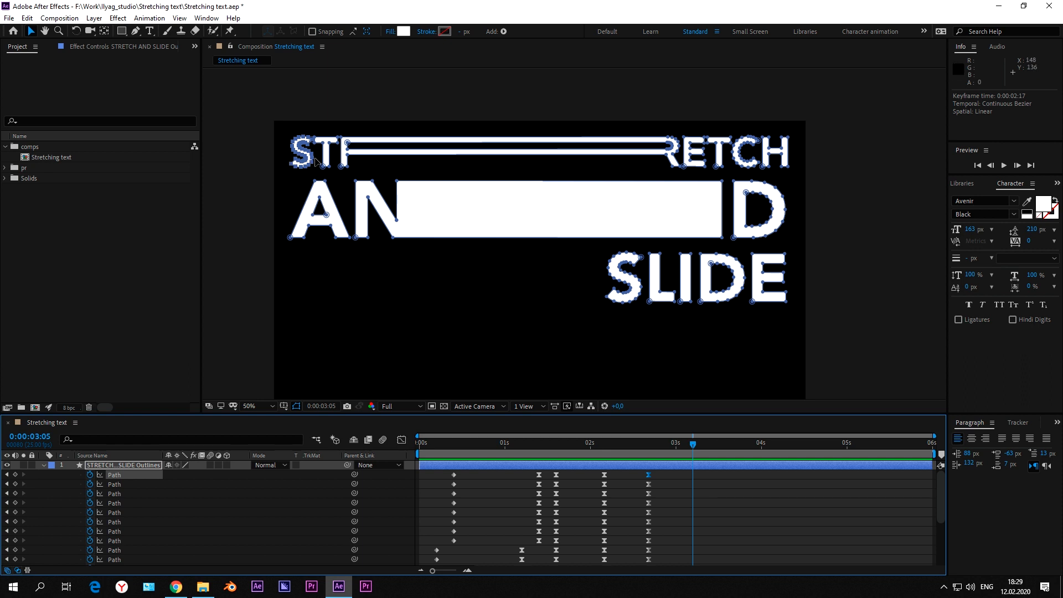
drag(402, 174, 657, 240)
key(v)
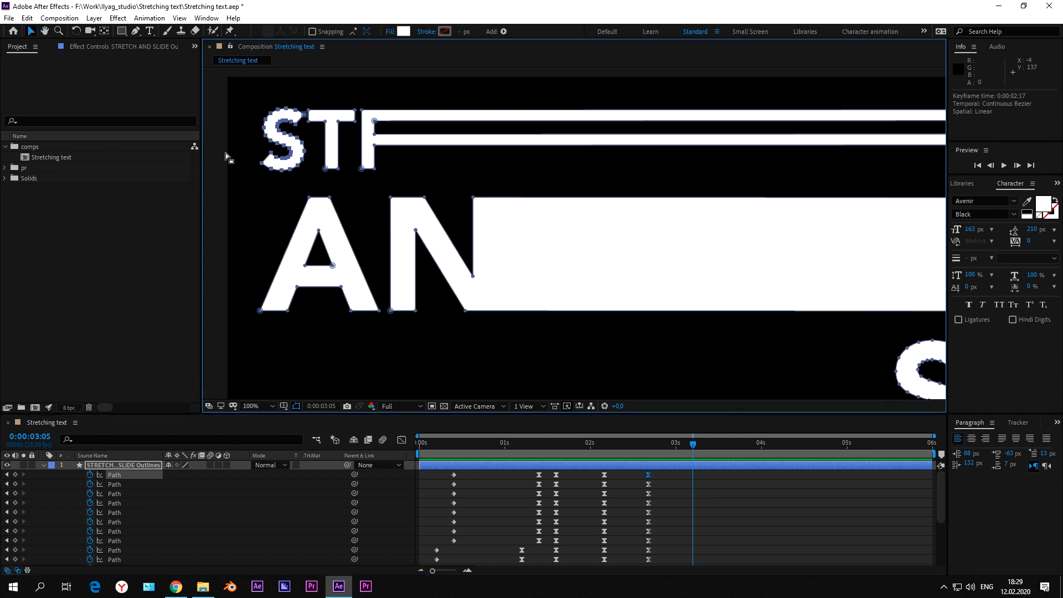
drag(225, 153, 823, 334)
scroll(818, 138, up, 5)
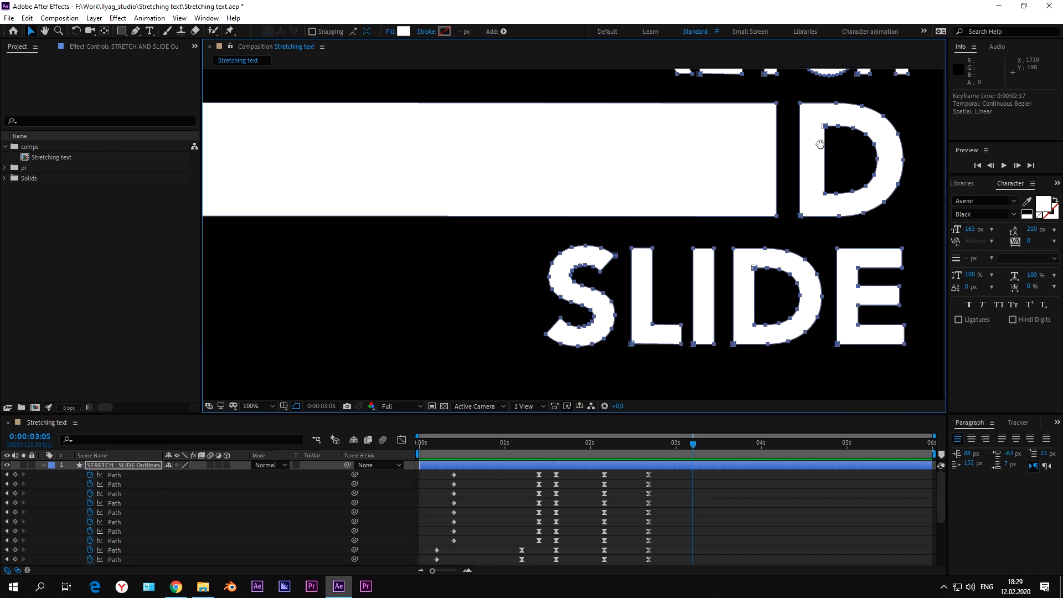
Step: Add the lower path points of the STRETCH letters to the selection and pull everything down, stretching STRETCH vertically and lowering AND and SLIDE
scroll(778, 240, up, 2)
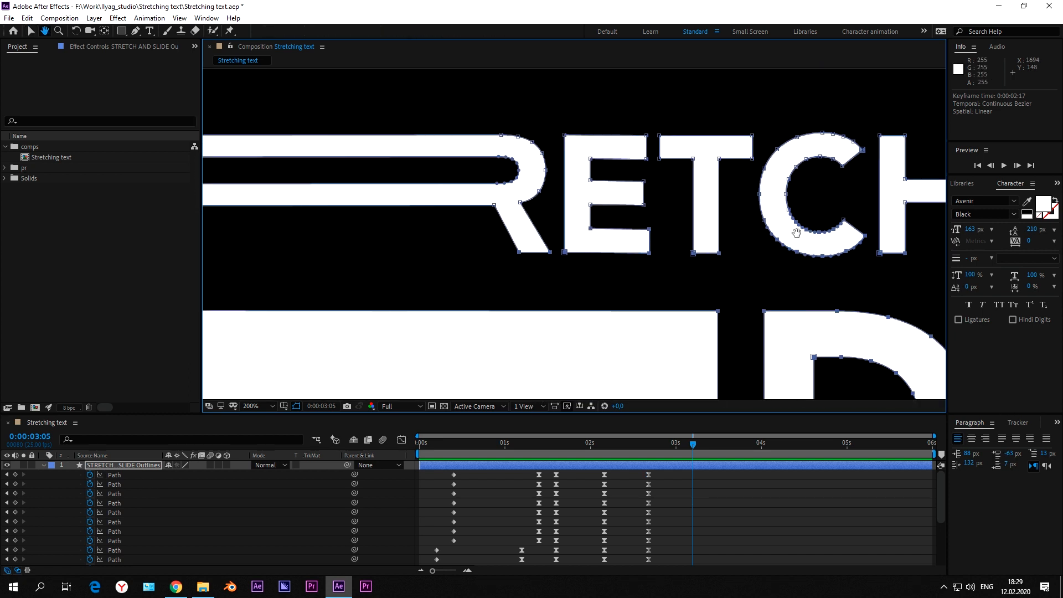
scroll(772, 205, up, 2)
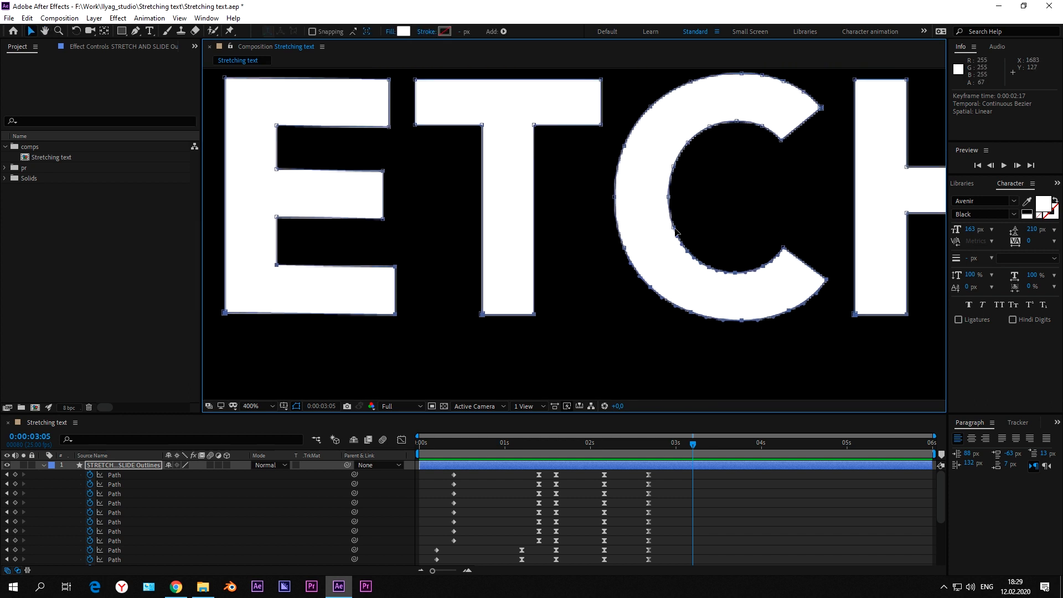
key(shift)
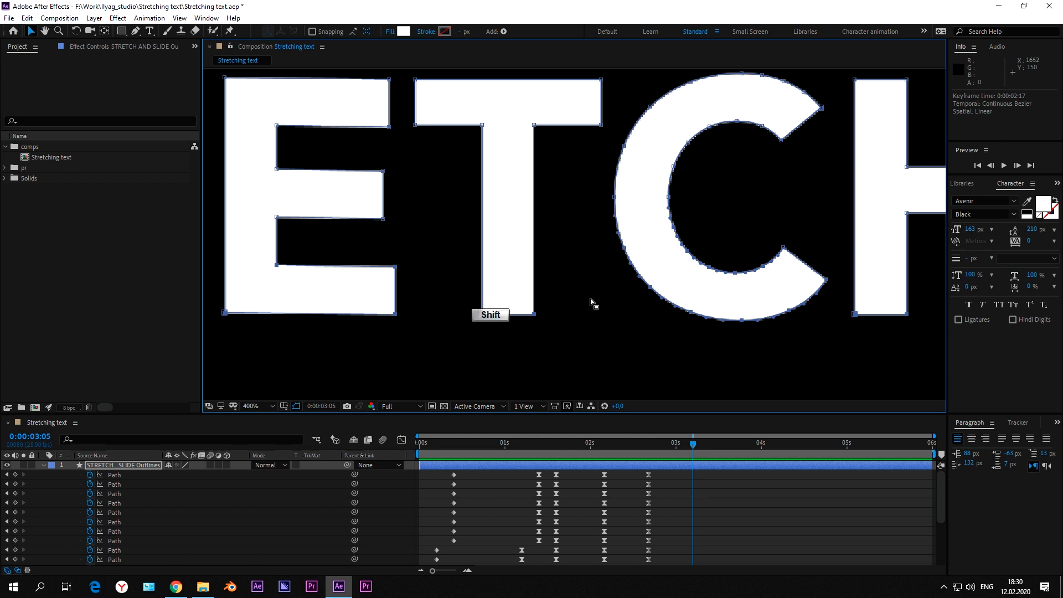
drag(305, 241, 485, 248)
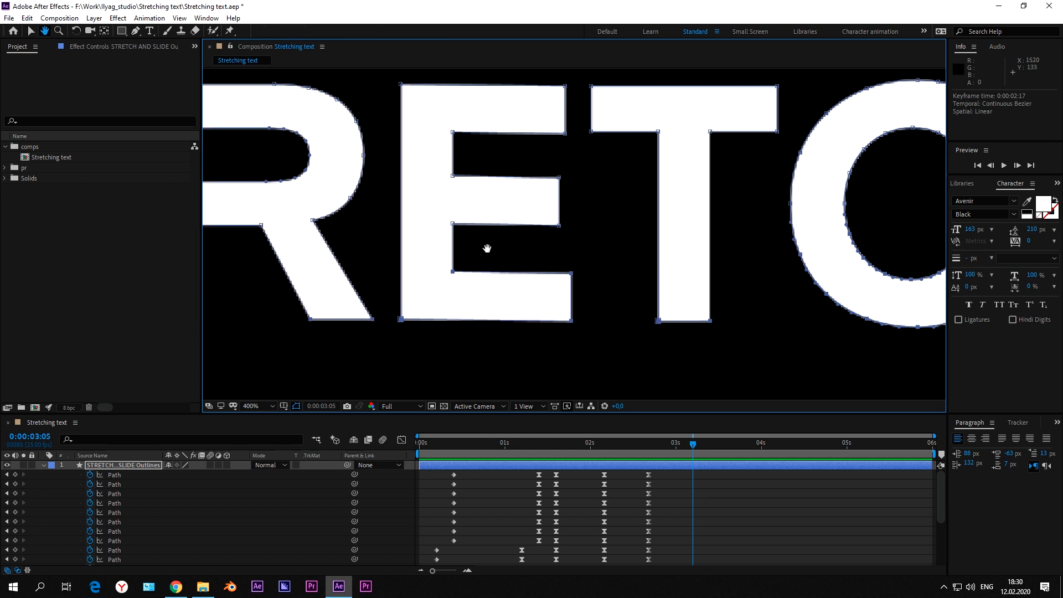
scroll(427, 238, up, 1)
scroll(429, 227, down, 1)
scroll(426, 228, up, 1)
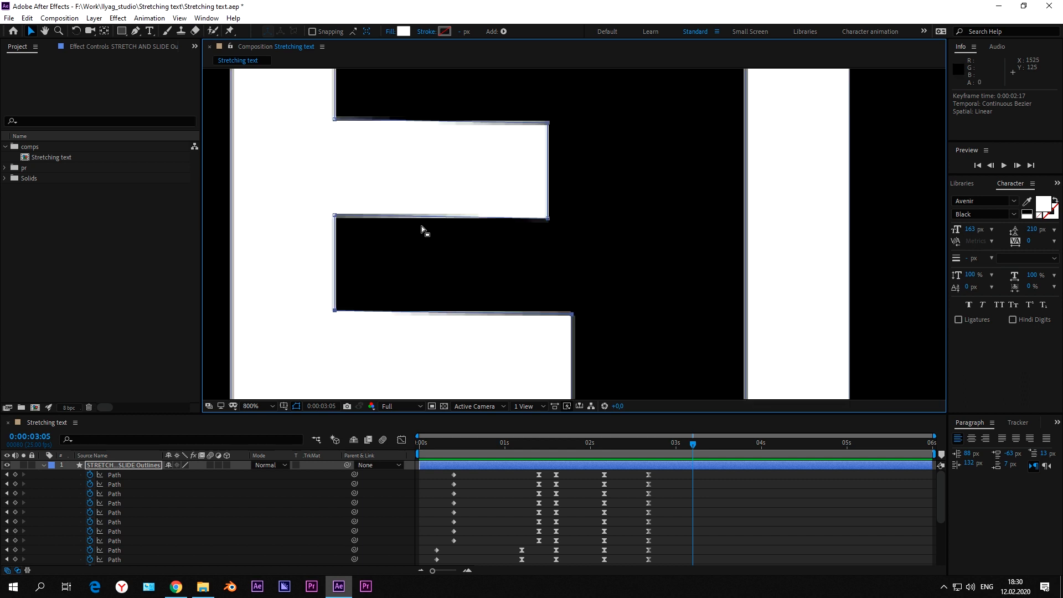
scroll(420, 225, down, 1)
scroll(425, 231, down, 1)
drag(429, 237, 919, 224)
drag(966, 199, 973, 198)
drag(296, 198, 833, 201)
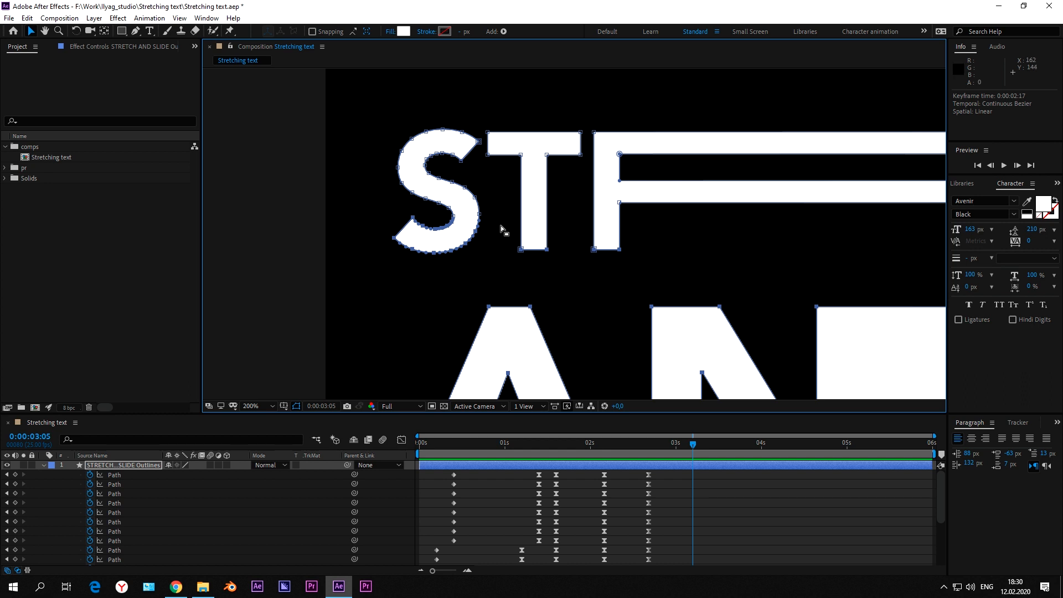
scroll(434, 220, up, 2)
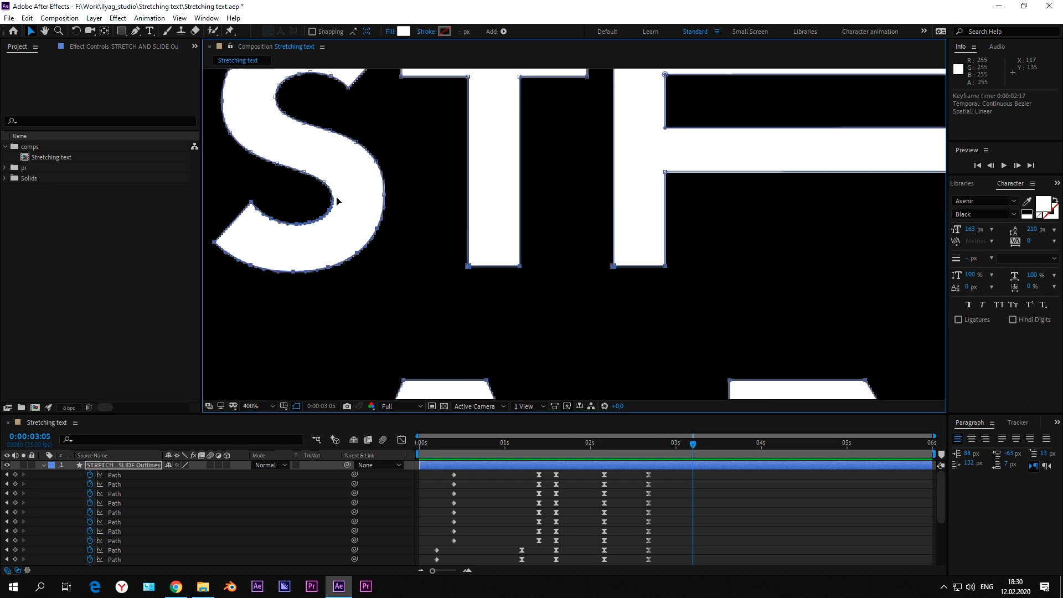
scroll(439, 207, down, 4)
scroll(439, 207, down, 2)
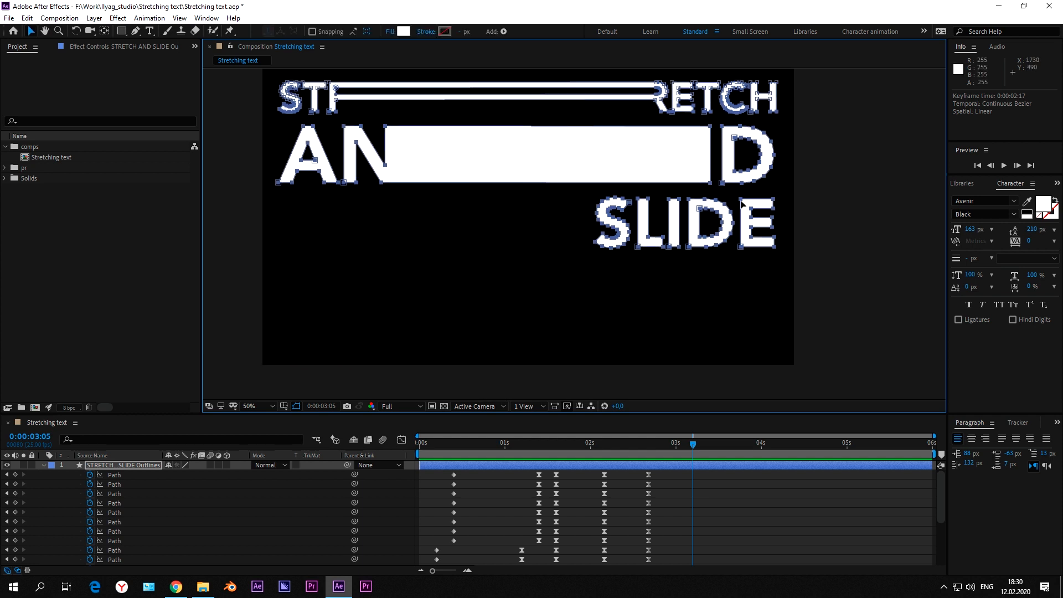
drag(742, 202, 743, 280)
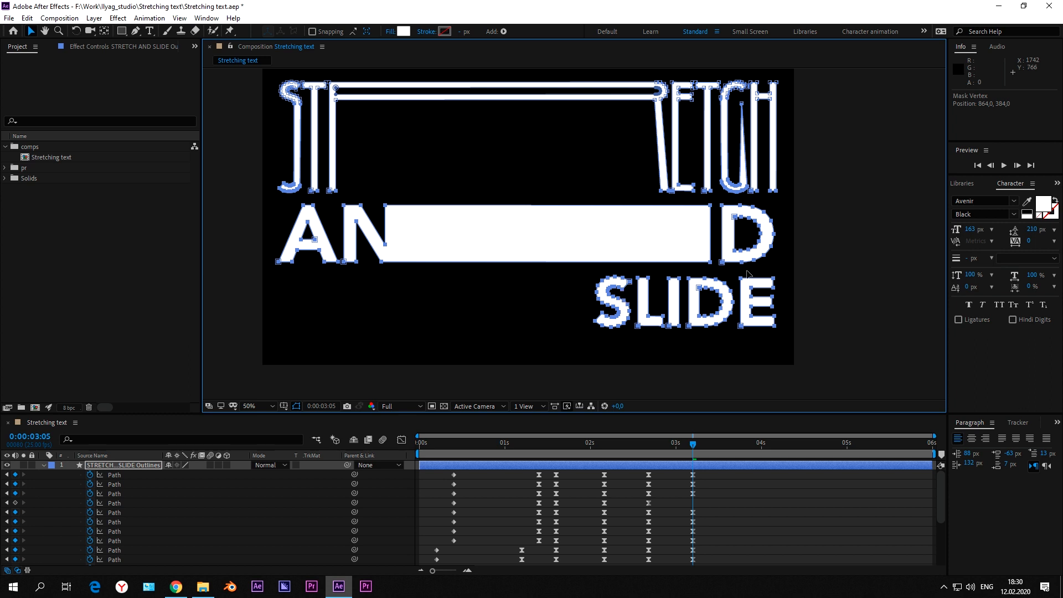
Step: Undo the last downward pull and refine the selection of the lower path points on the final letters of STRETCH
key(ctrl+z)
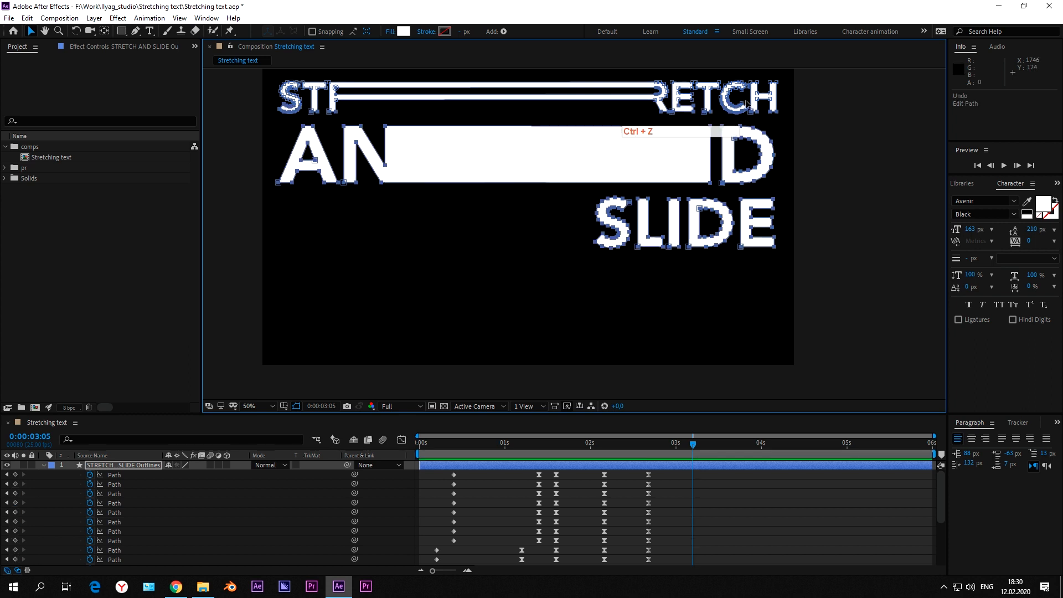
key(period)
drag(828, 91, 437, 290)
key(period)
drag(549, 130, 580, 248)
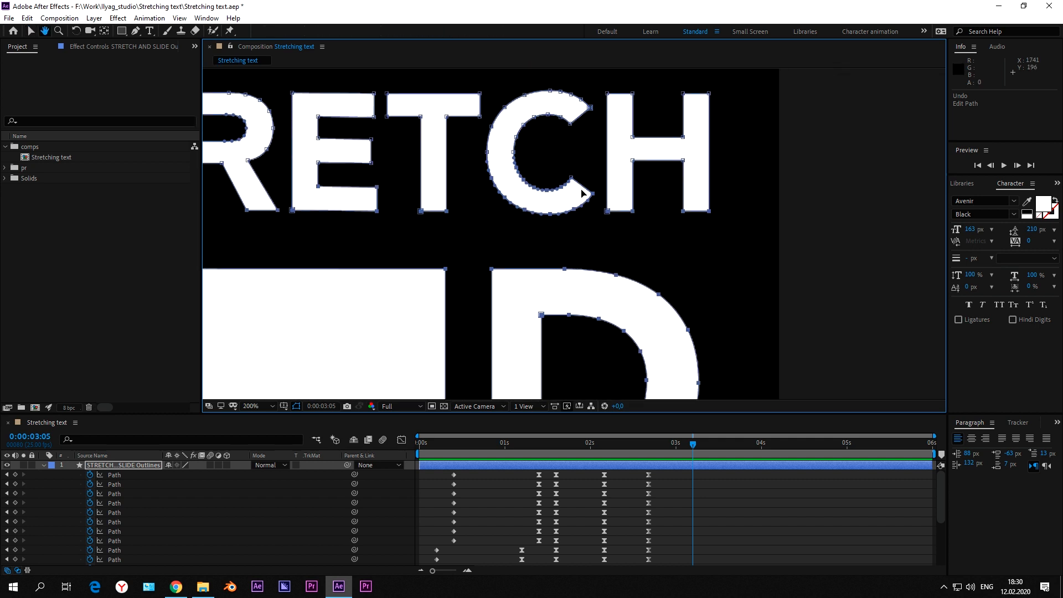
key(shift)
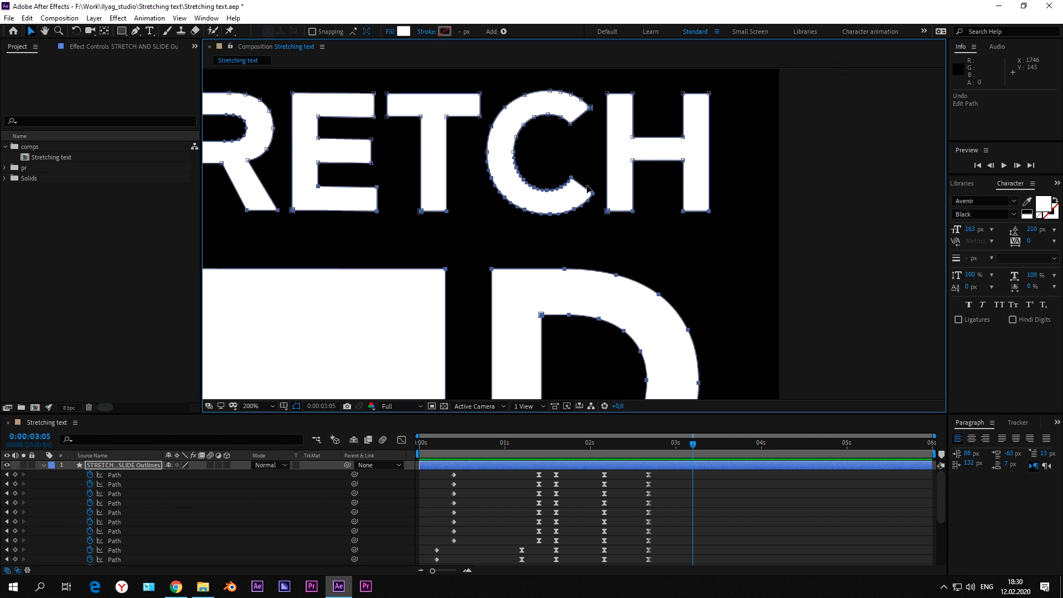
key(comma)
drag(621, 334, 619, 250)
key(comma)
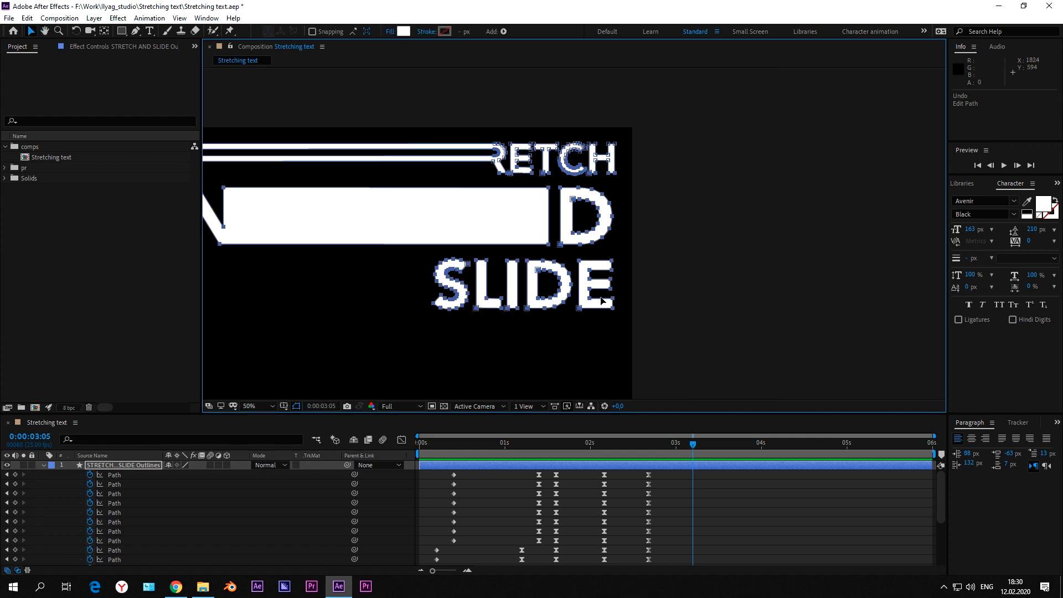
Step: Pull the selected path points down again, stretching STRETCH vertically and lowering AND and SLIDE
drag(585, 314, 674, 325)
key(shift)
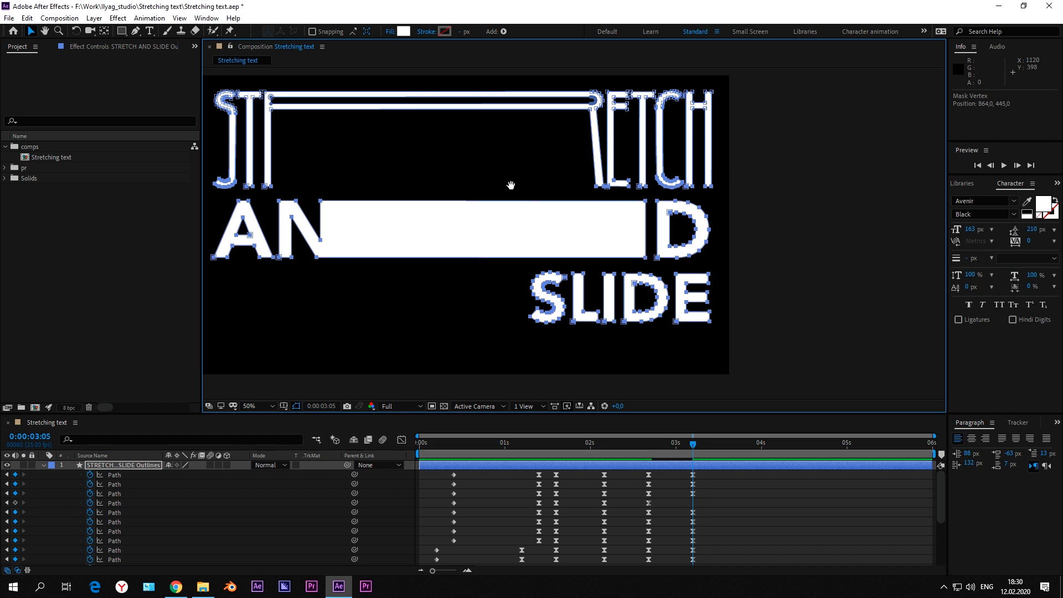
drag(510, 185, 594, 161)
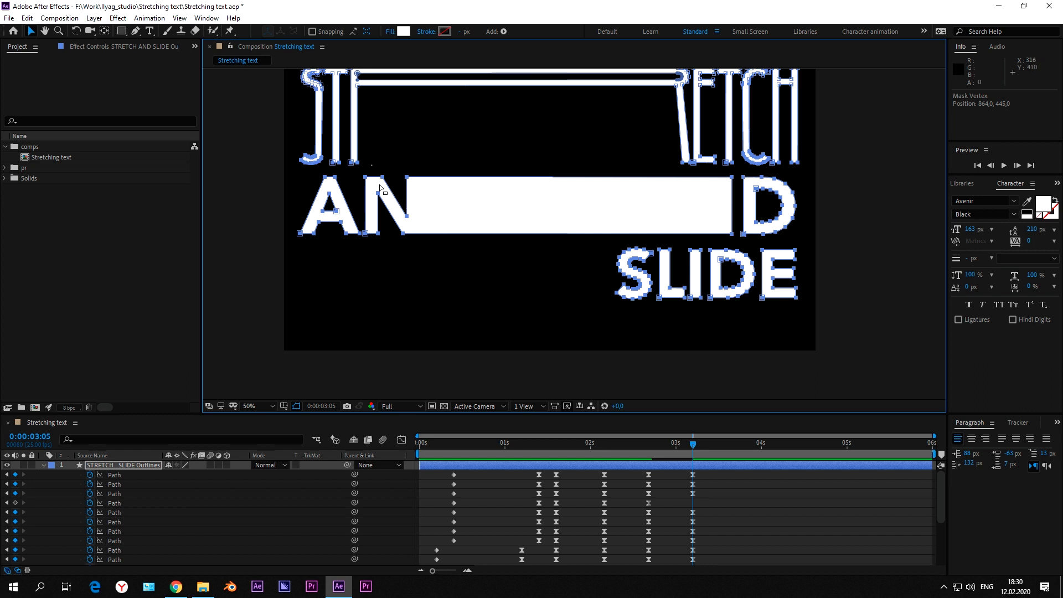
Step: Shift the N of AND right to widen its left stem, and move S, L and the I's left edge left to widen the I
drag(371, 164, 423, 250)
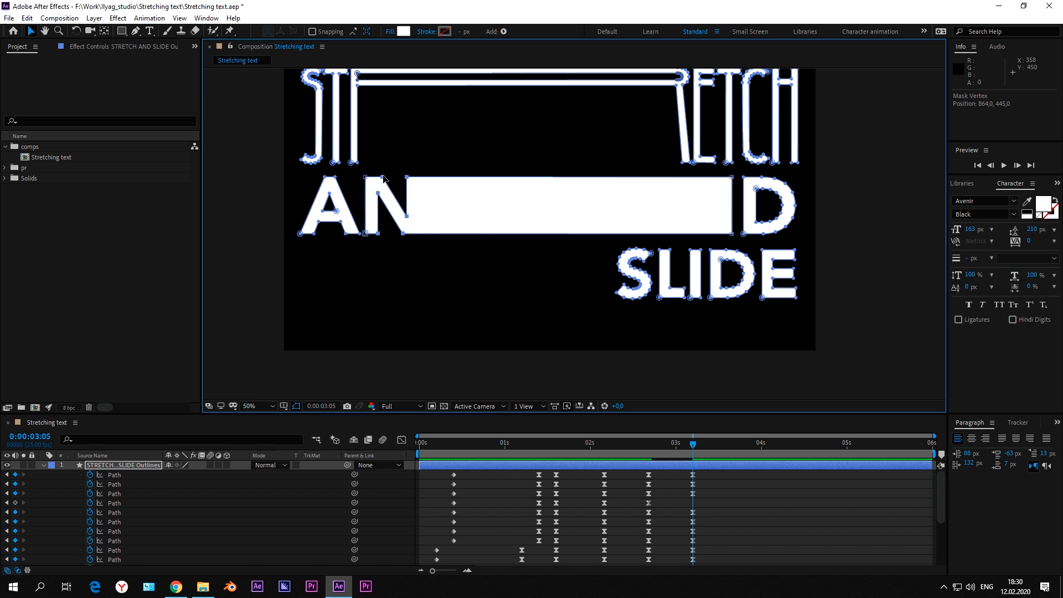
drag(383, 178, 696, 184)
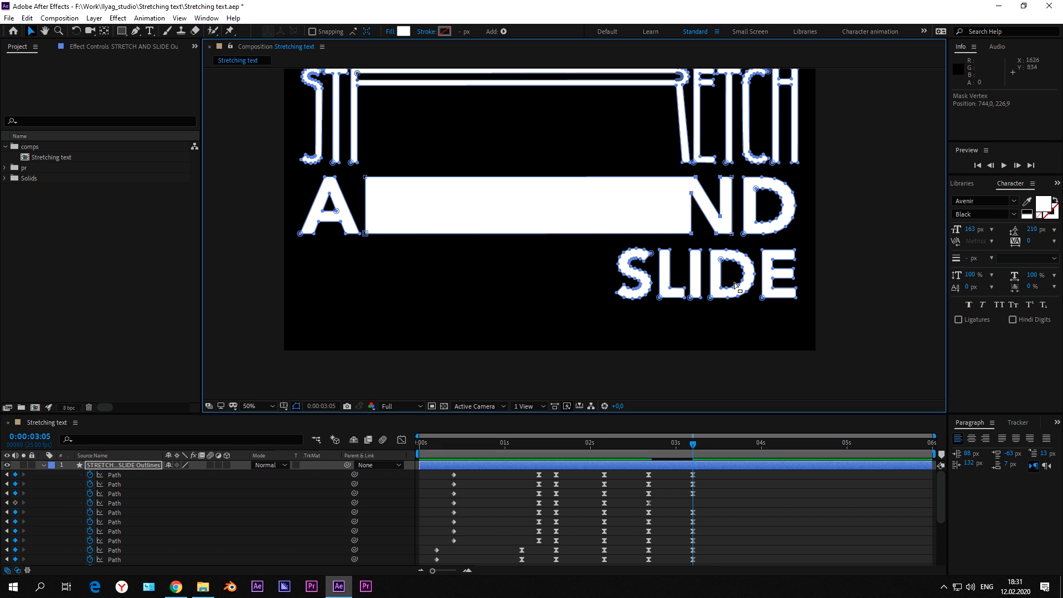
drag(592, 244, 700, 308)
drag(653, 252, 372, 256)
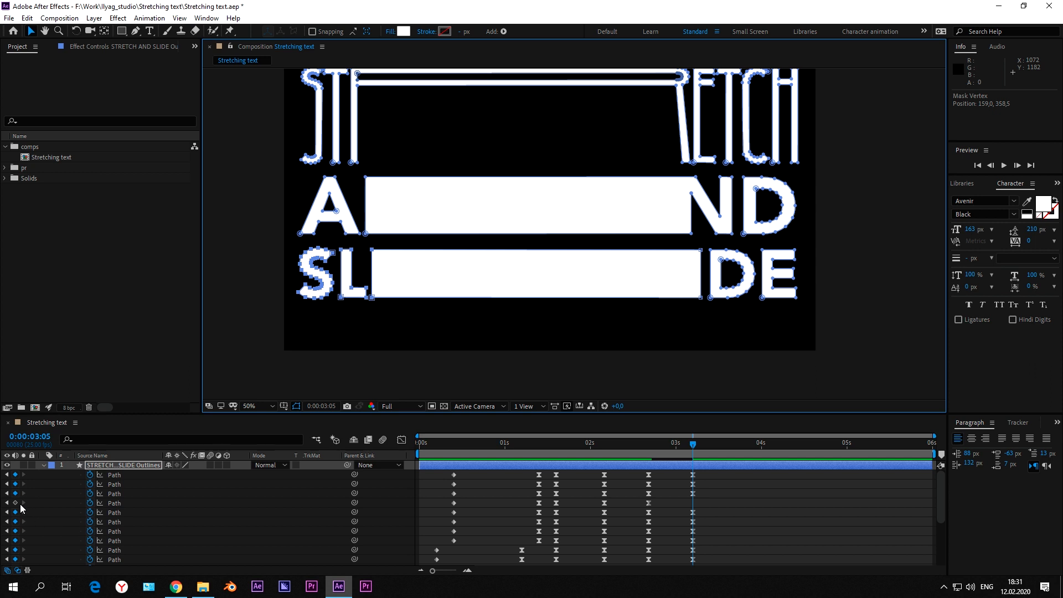
Step: Add the missing Path keyframe at 0:00:03:05 and apply Easy Ease to all the letters' Path keyframes there
click(16, 502)
scroll(48, 499, down, 5)
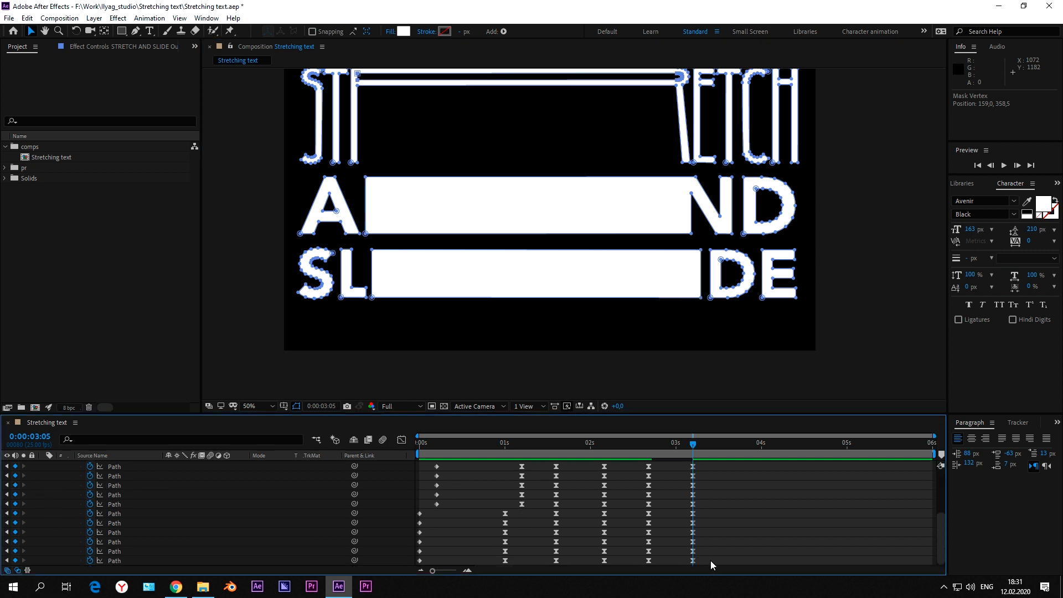
drag(708, 560, 683, 462)
key(F9)
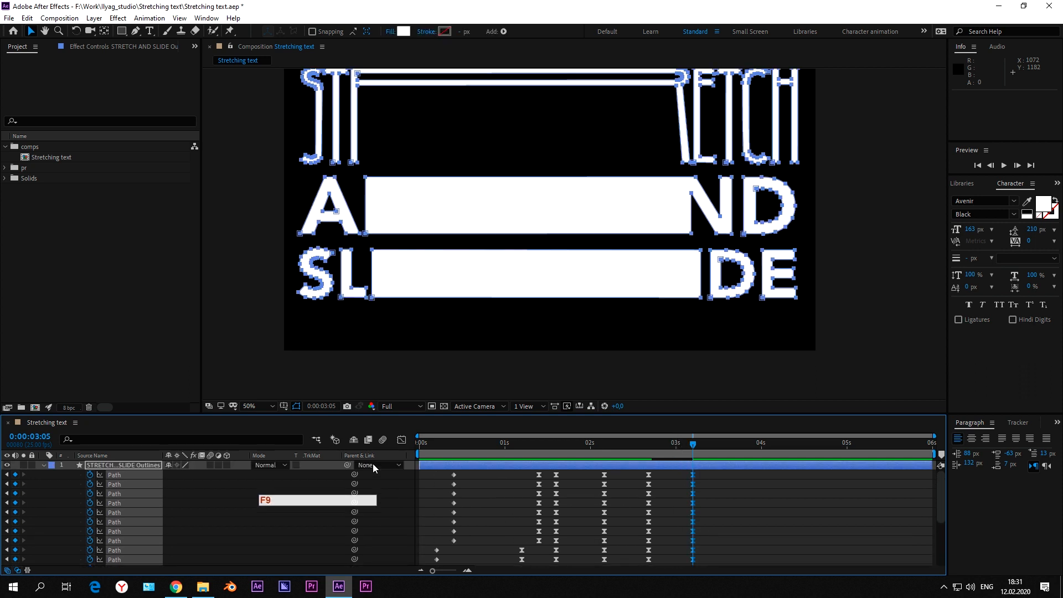
Step: Lengthen the incoming ease of the 0:00:03:05 Path keyframes in the speed graph and preview the animation
click(401, 440)
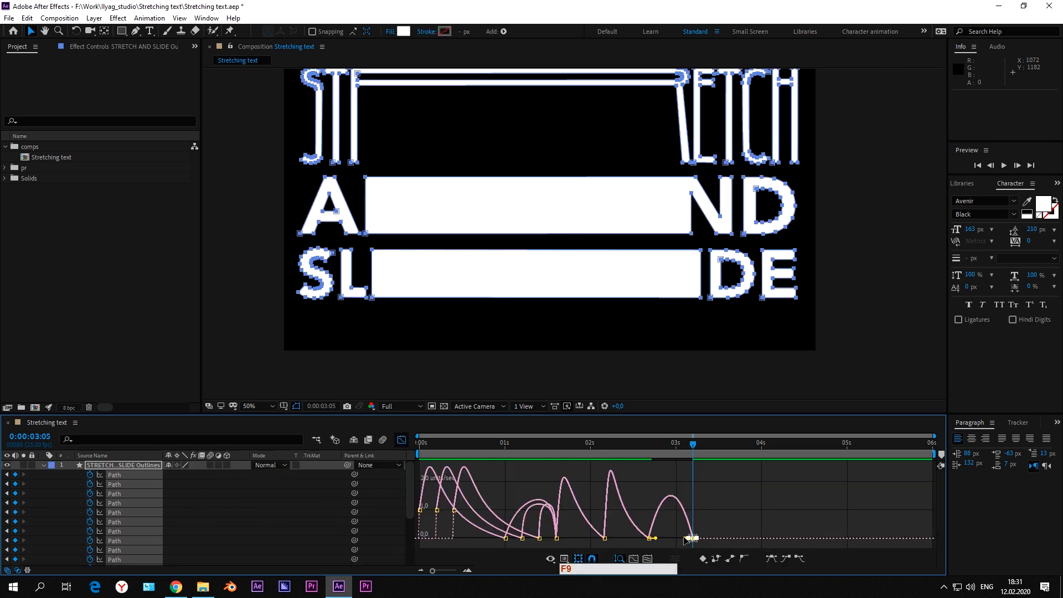
drag(686, 539, 675, 542)
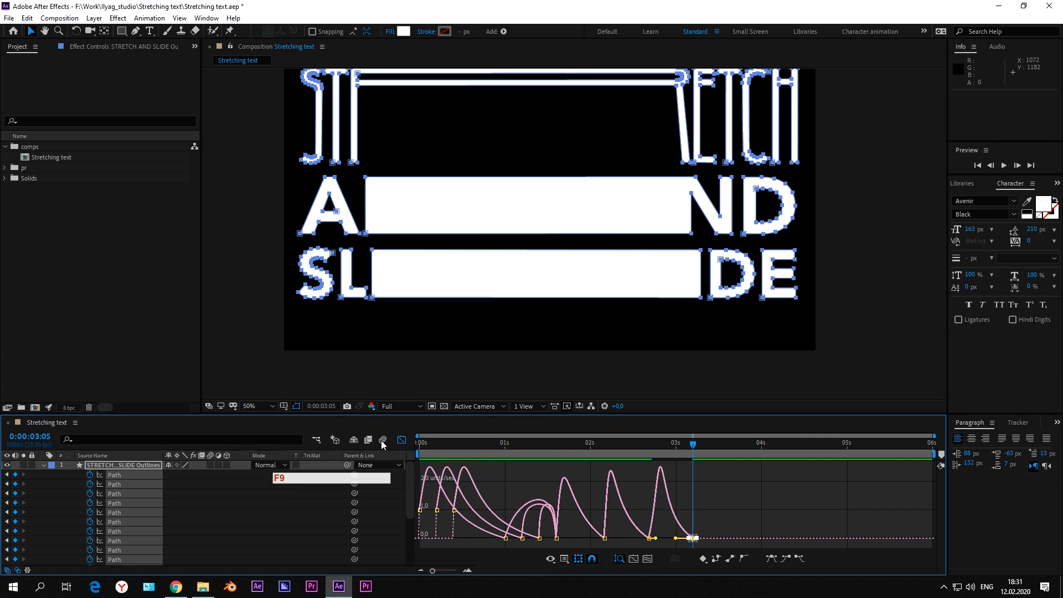
click(401, 439)
key(space)
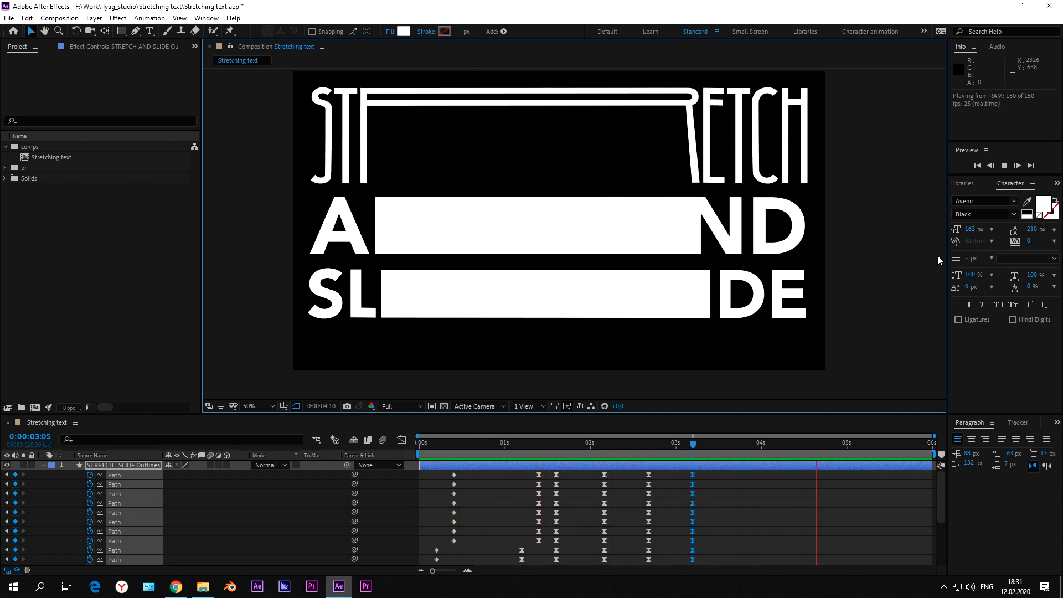
Step: Go to 0:00:03:18 and select the upper path points of the STRETCH letters
click(669, 449)
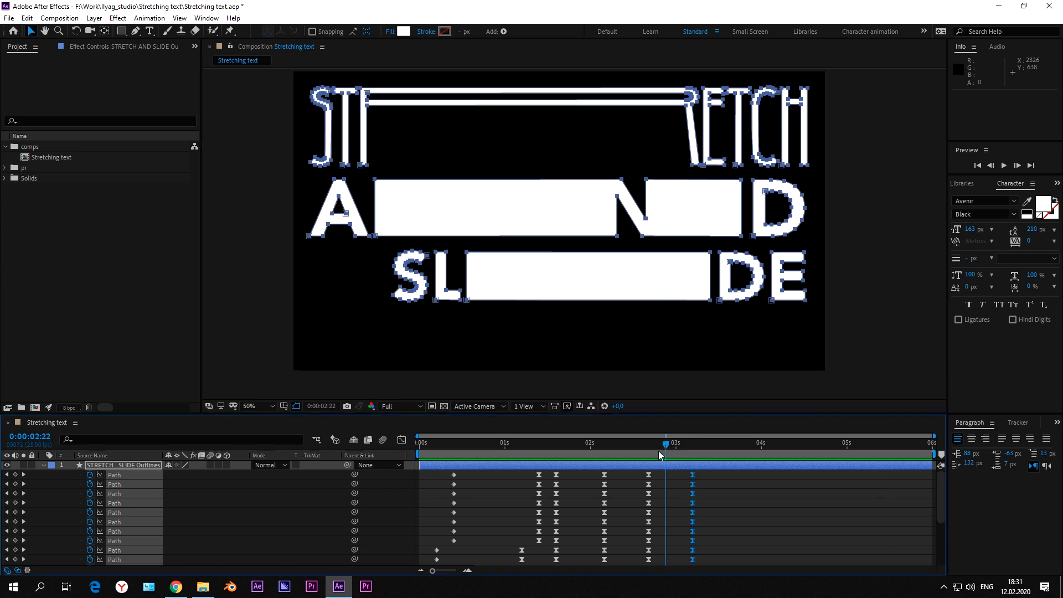
drag(659, 451, 736, 471)
click(751, 492)
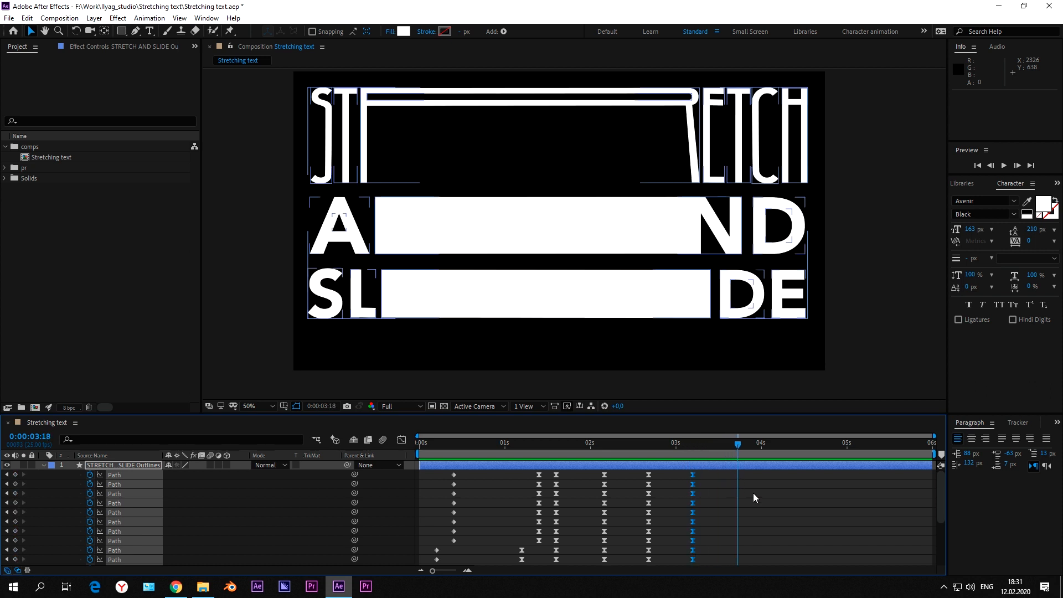
click(497, 105)
click(138, 475)
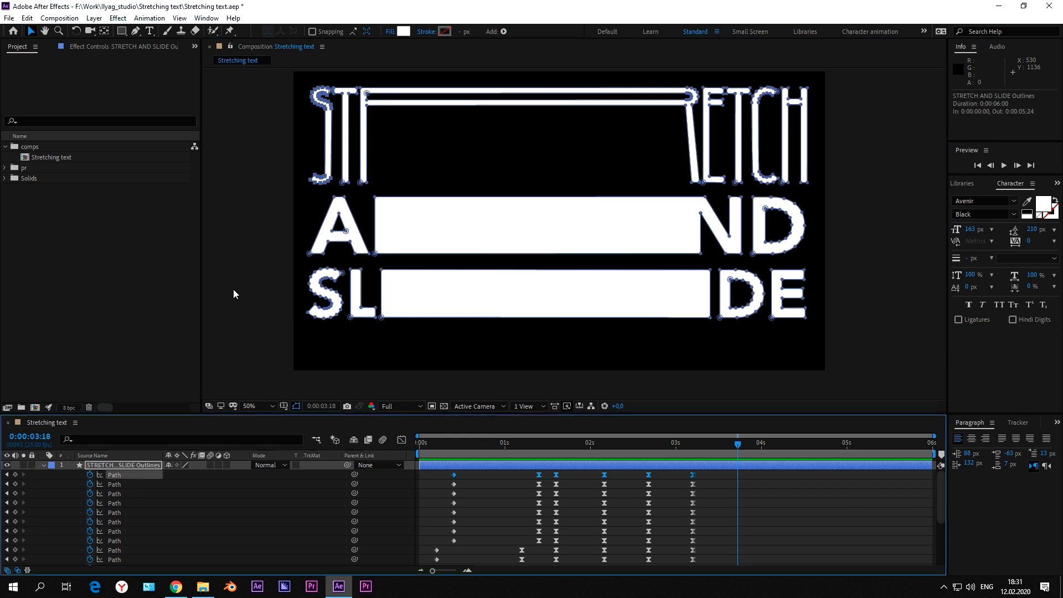
click(358, 98)
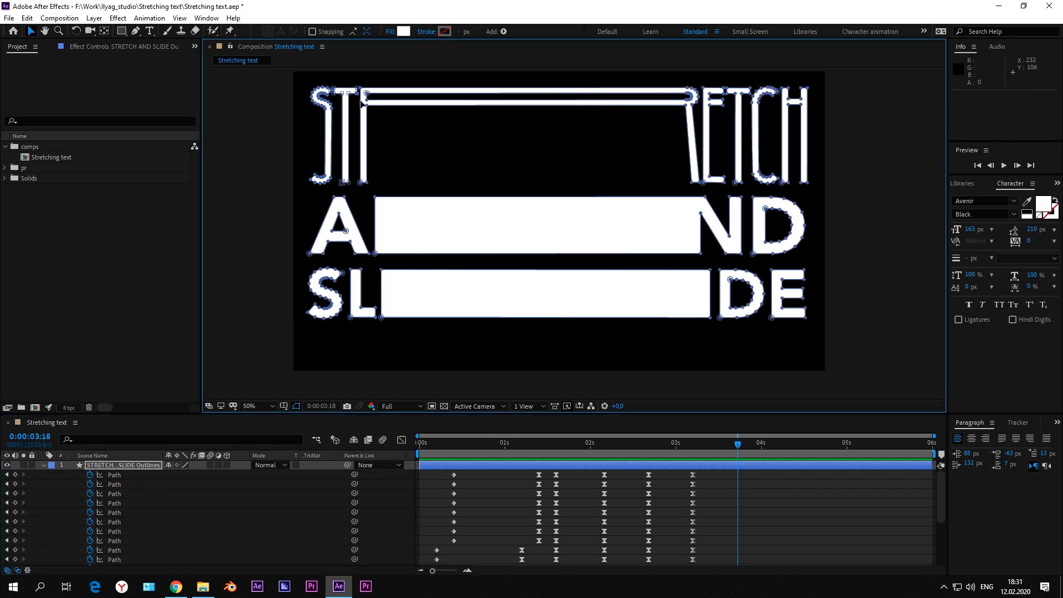
drag(299, 83, 791, 118)
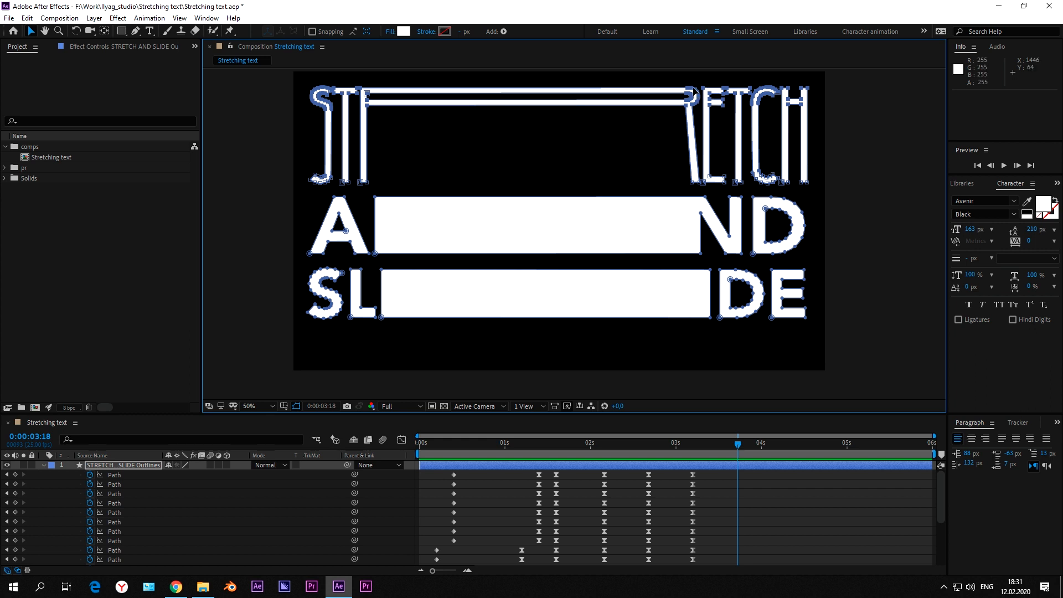
Step: Pull the upper points of STRETCH down to compress the stretched letters back to normal proportions, fine-tuning their height
drag(690, 93, 699, 157)
key(.)
drag(869, 159, 433, 293)
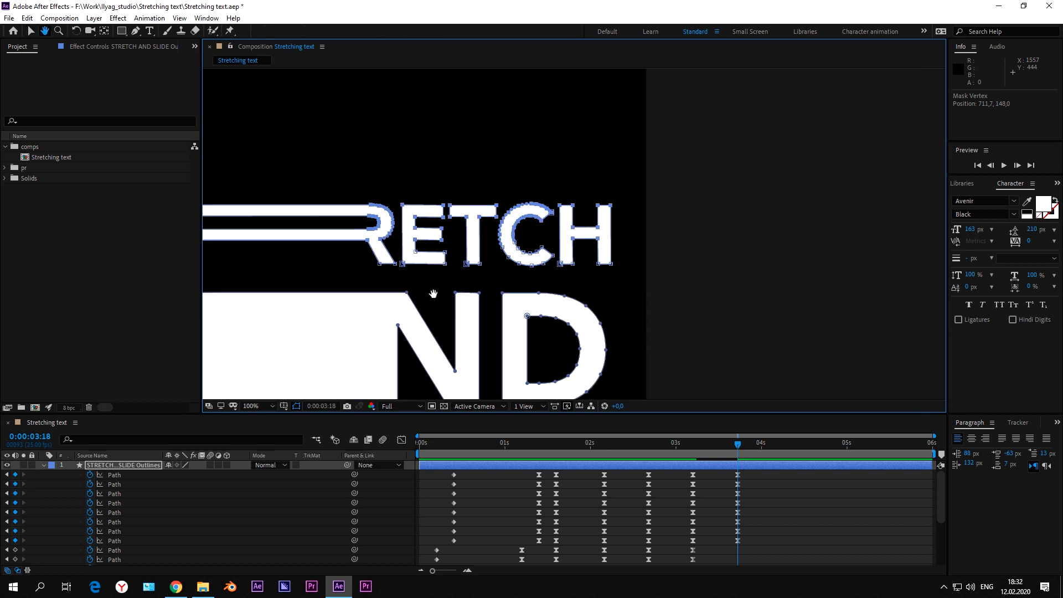
key(v)
key(.)
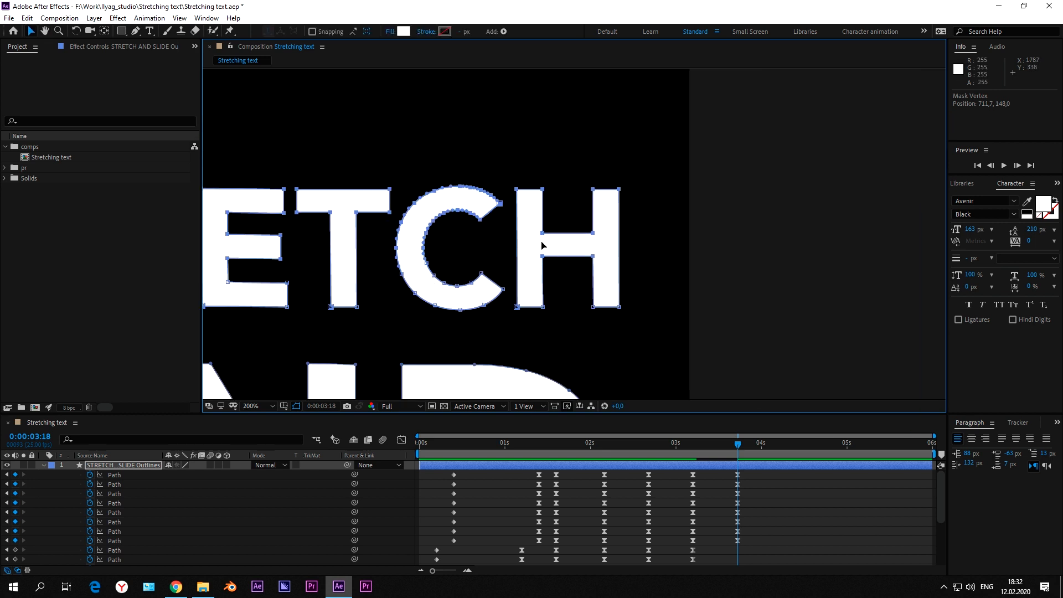
key(comma)
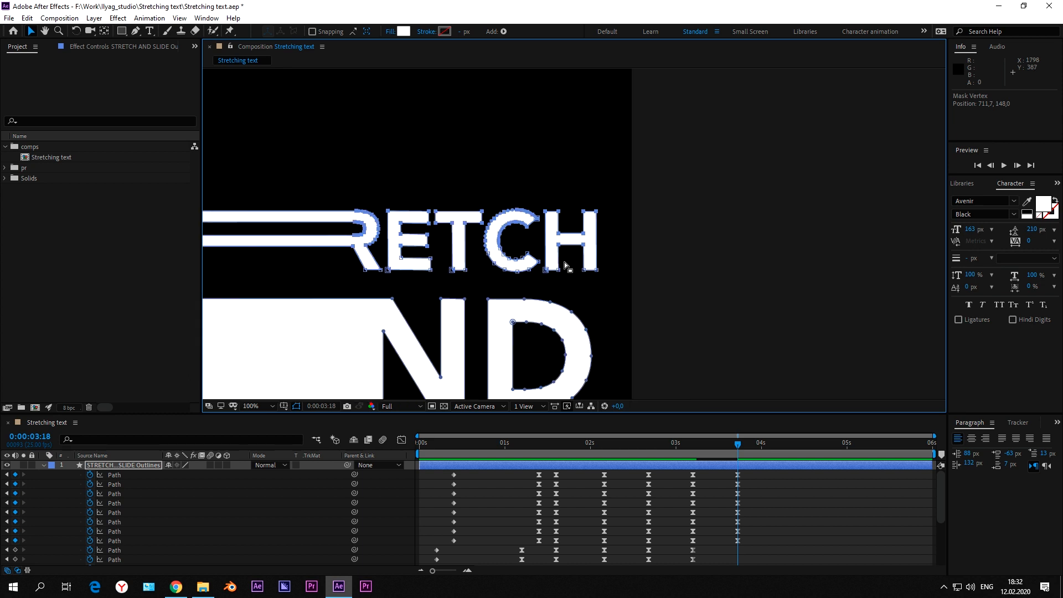
key(Down)
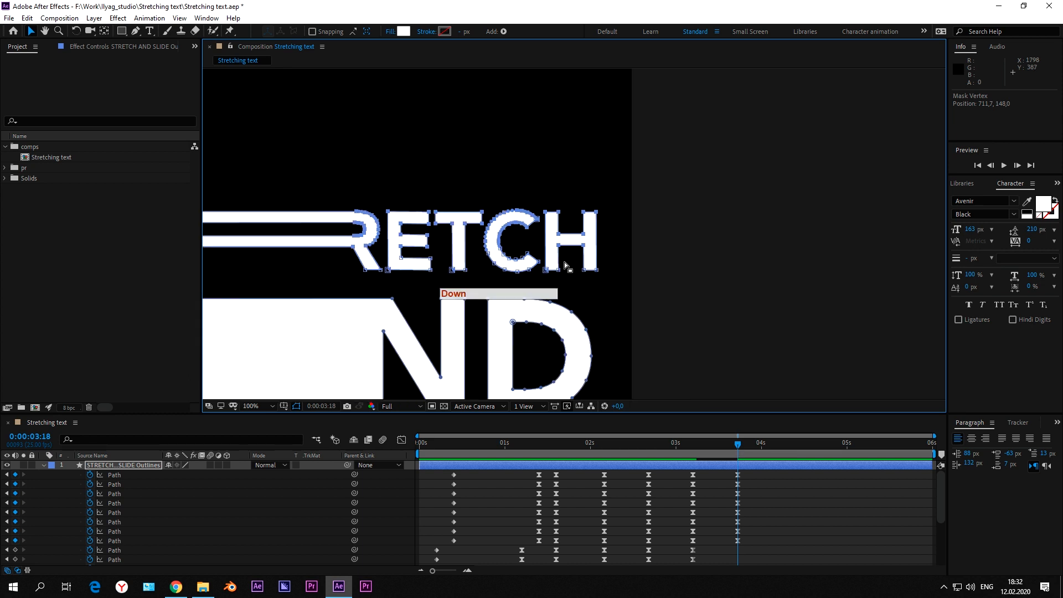
scroll(564, 265, down, 2)
Step: Select the lower path points of AND and all of SLIDE and pull them down, stretching AND vertically and lowering SLIDE
drag(507, 268, 733, 185)
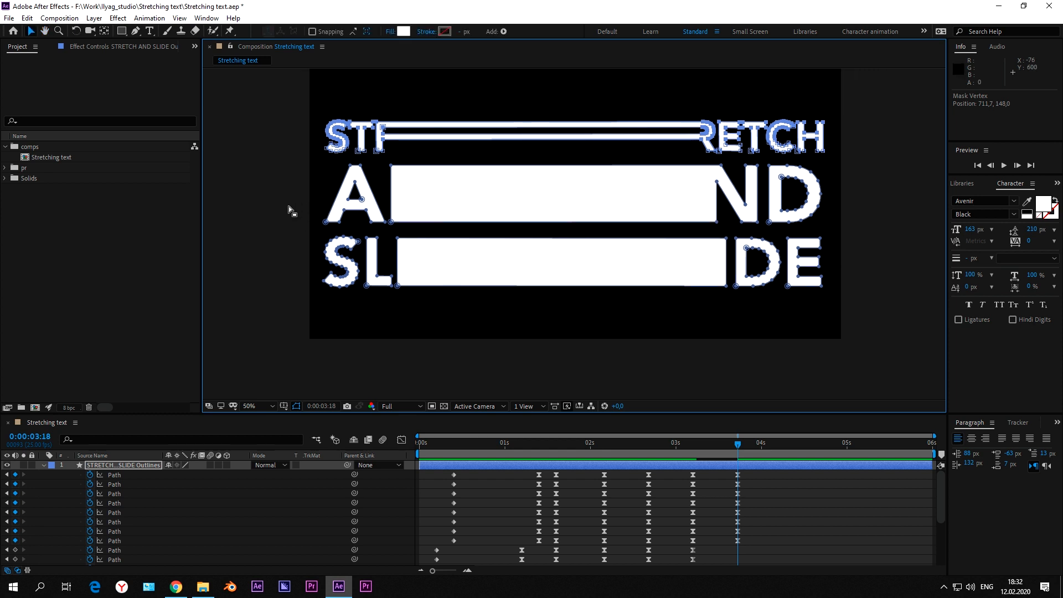
drag(288, 206, 844, 308)
key(period)
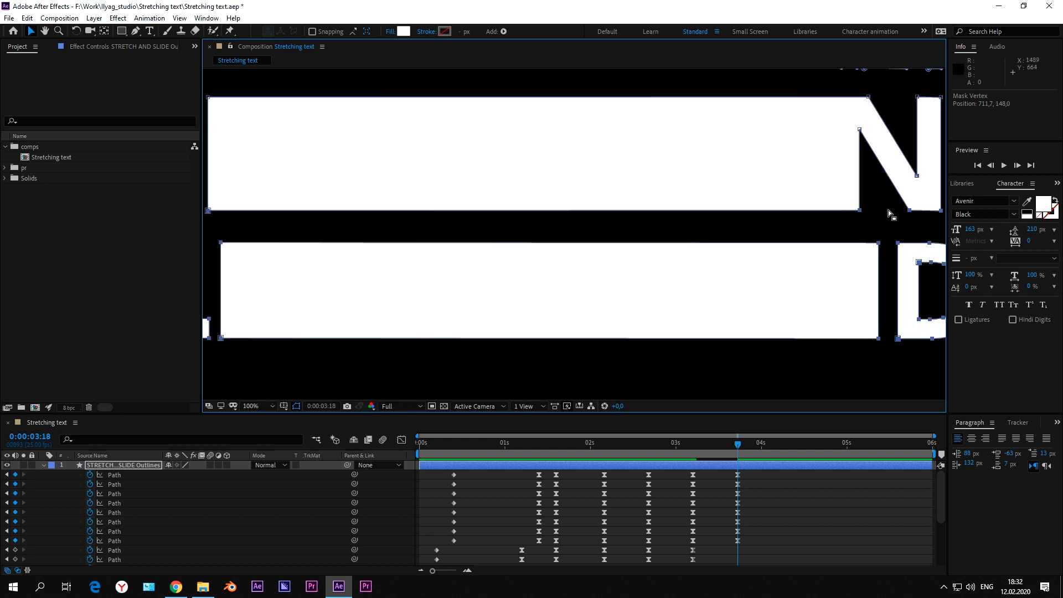
drag(927, 194, 612, 232)
key(shift)
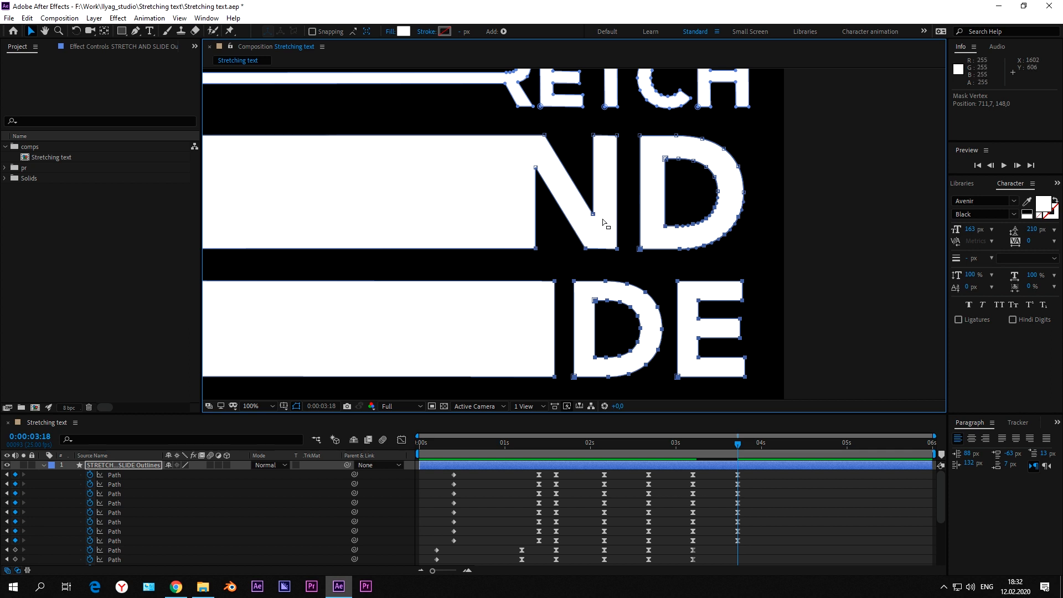
key(shift)
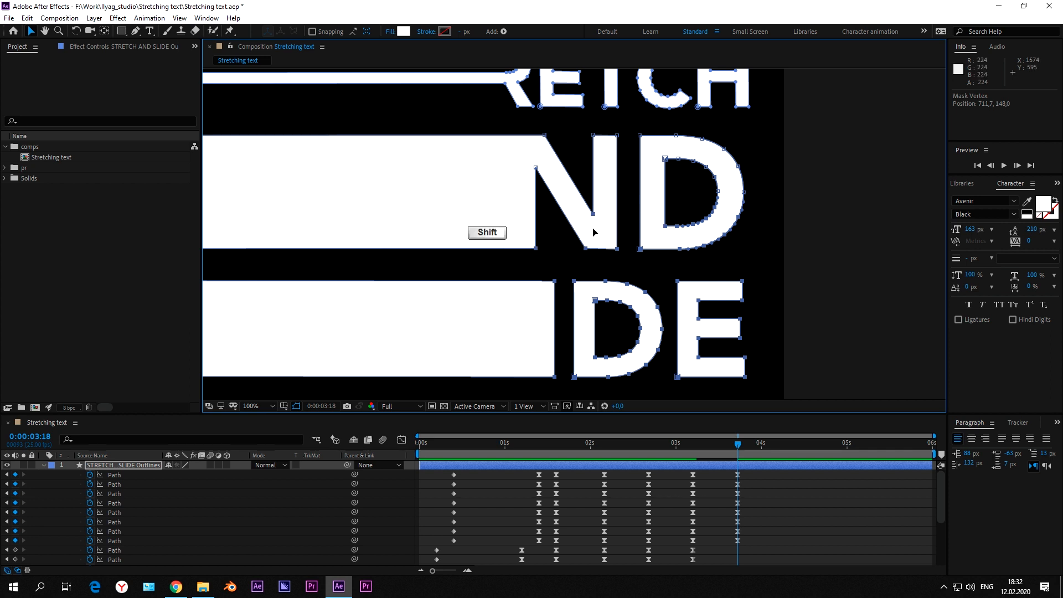
scroll(644, 271, down, 2)
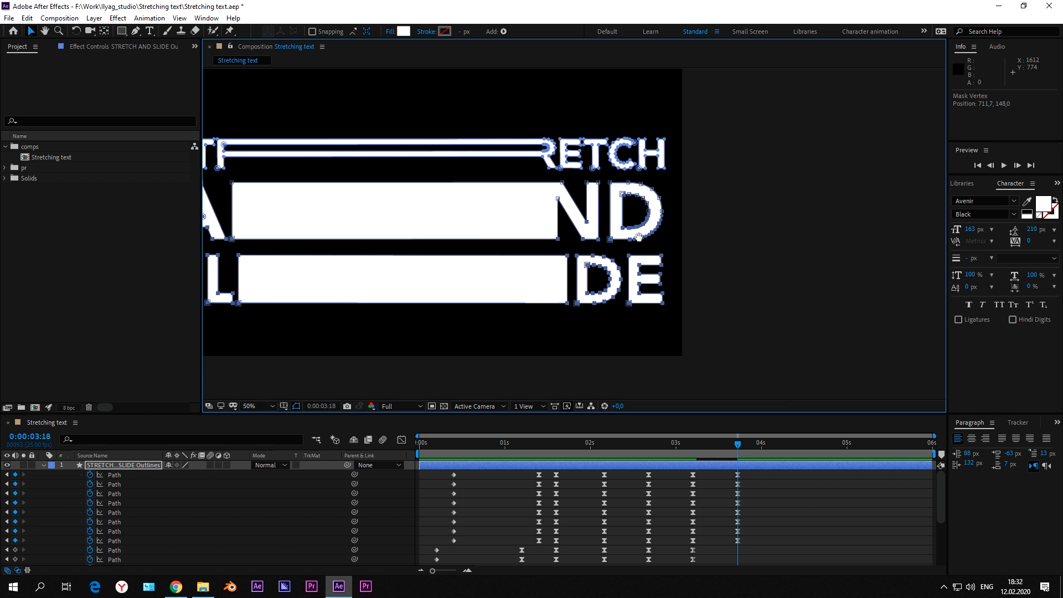
drag(644, 271, 646, 310)
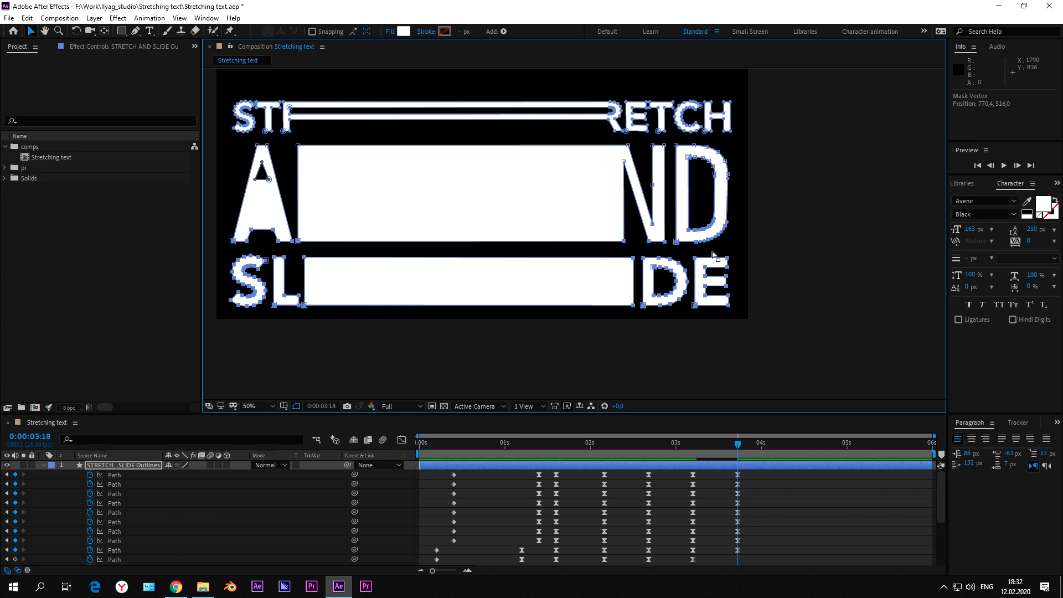
Step: Slide the I's right edge, the D and the E's left part leftward, stretching the E's arms across the SLIDE line
drag(687, 282, 620, 313)
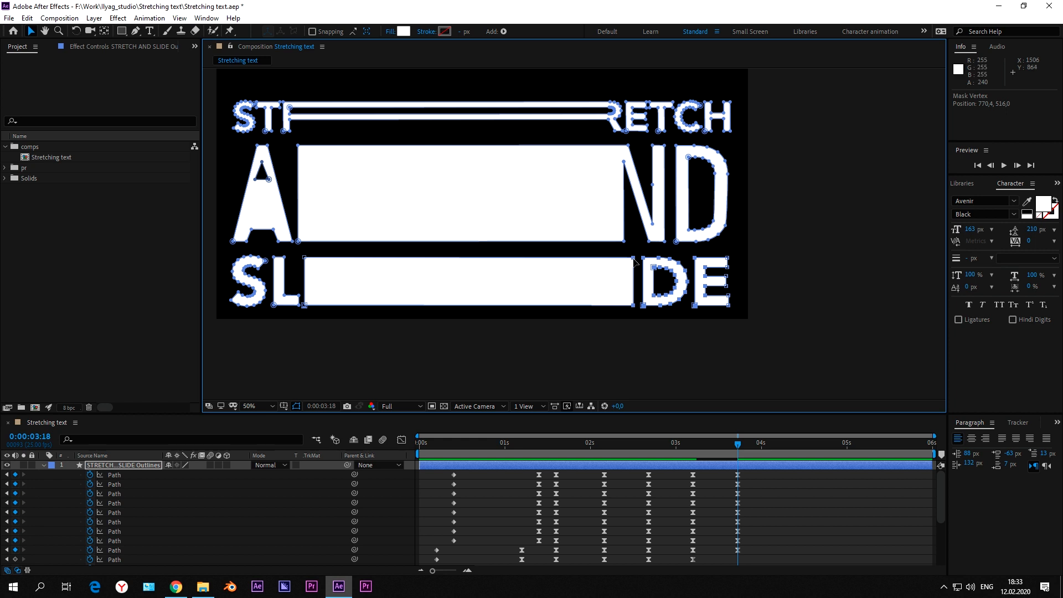
drag(633, 258, 316, 270)
Step: Add the missing Path keyframe at 0:00:03:18 and apply Easy Ease to all the letters' Path keyframes there
scroll(781, 490, down, 5)
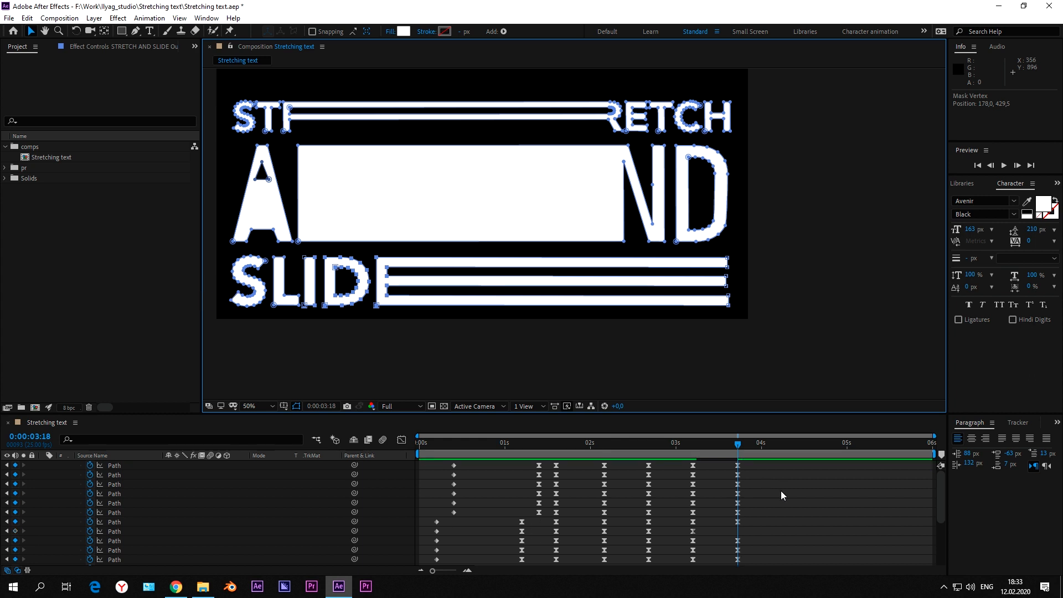
click(16, 476)
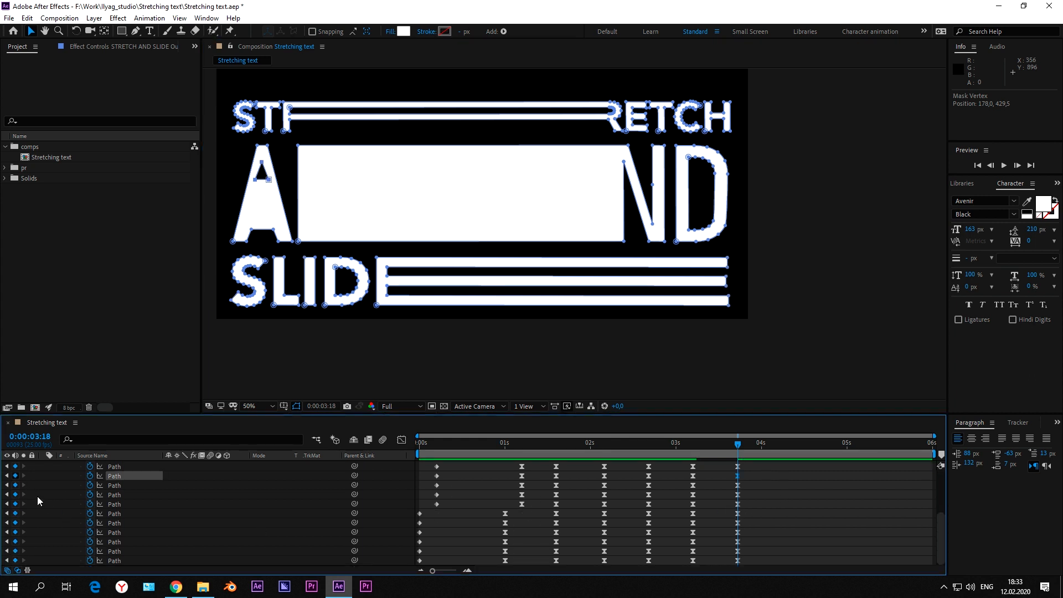
scroll(164, 519, up, 3)
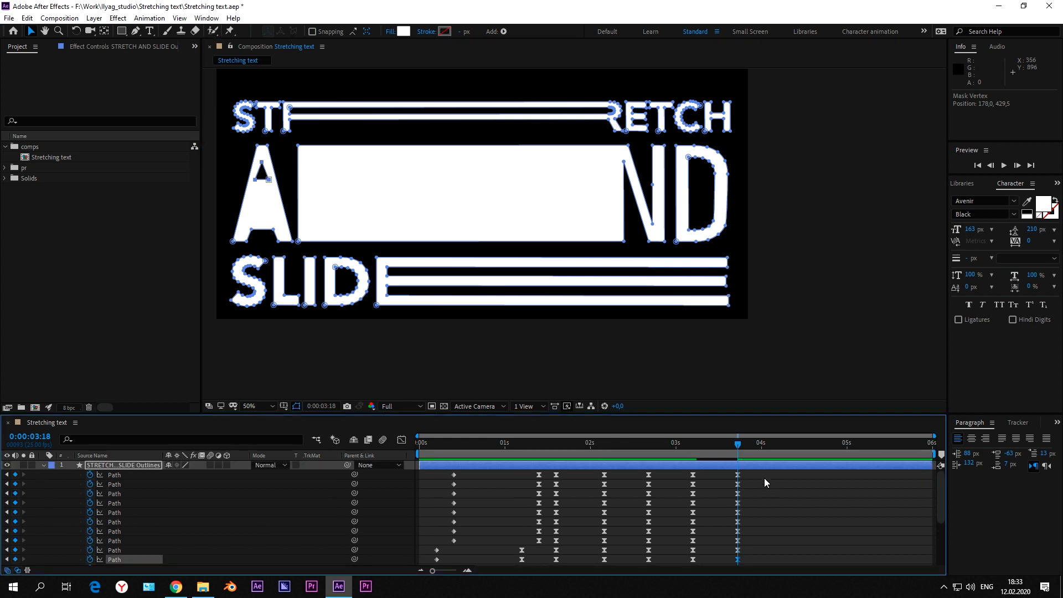
drag(755, 471, 720, 559)
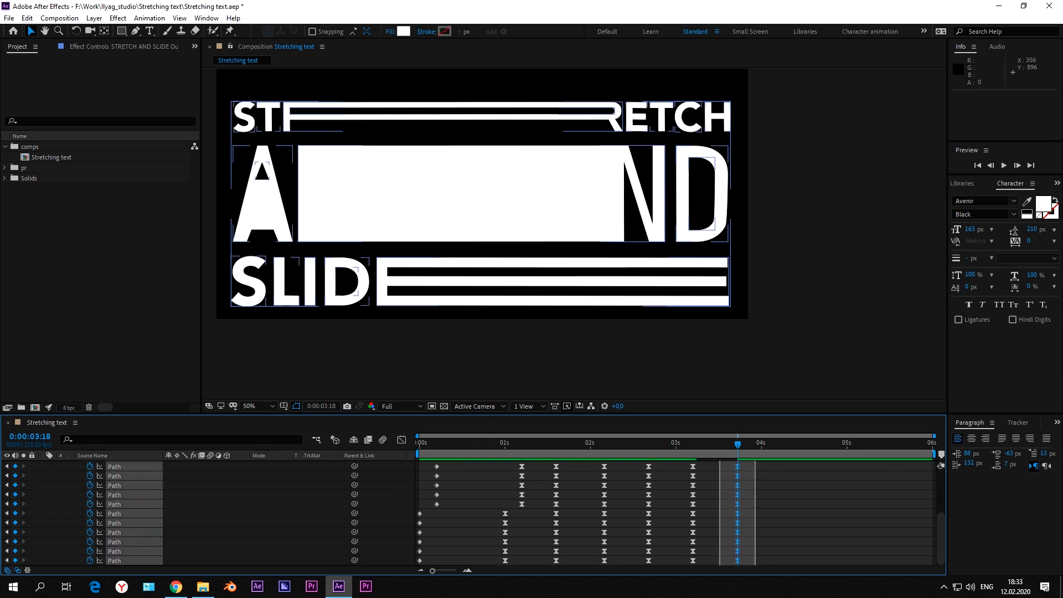
key(F9)
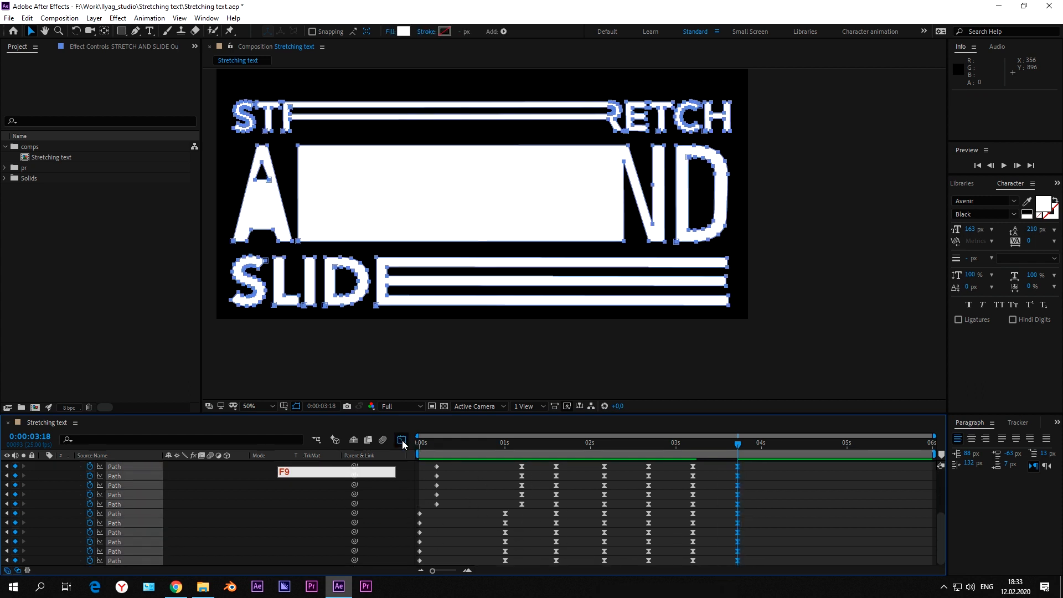
Step: Lengthen the incoming ease of the 0:00:03:18 Path keyframes in the speed graph for a slower landing, and preview the animation
click(401, 440)
drag(730, 537, 720, 541)
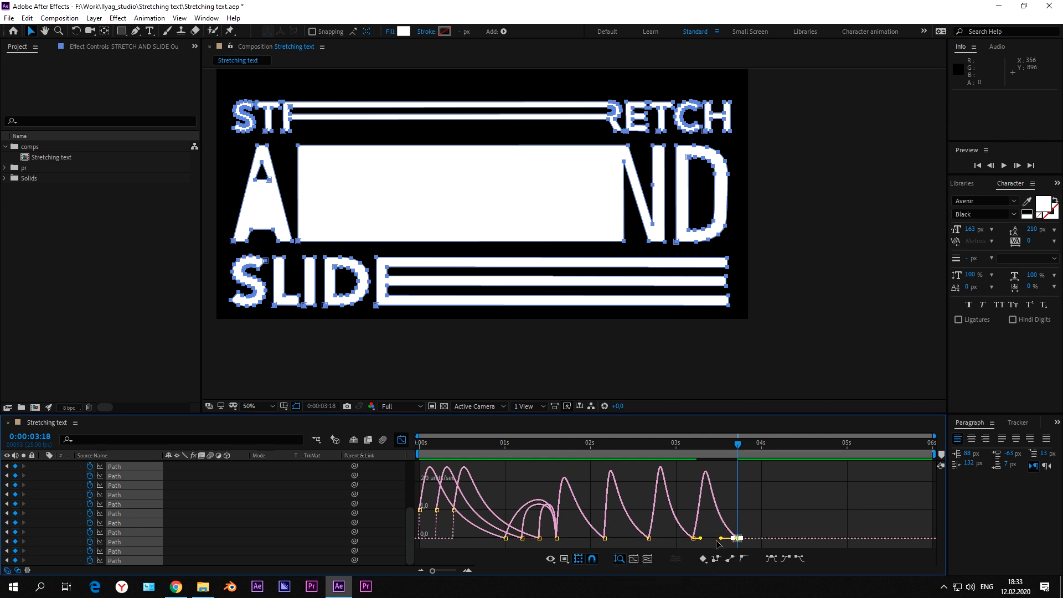
key(shift+F3)
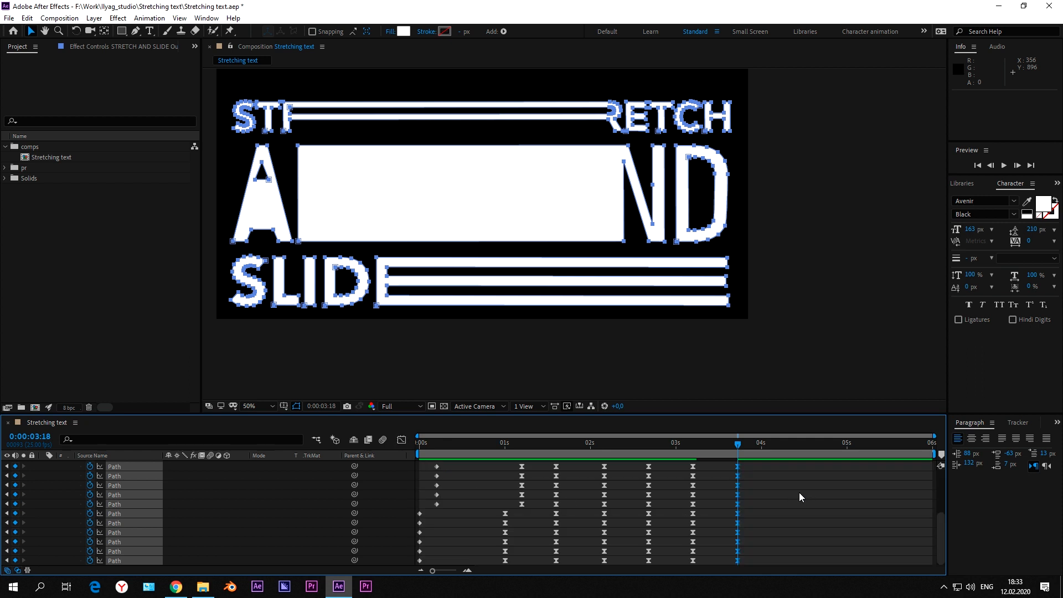
click(776, 487)
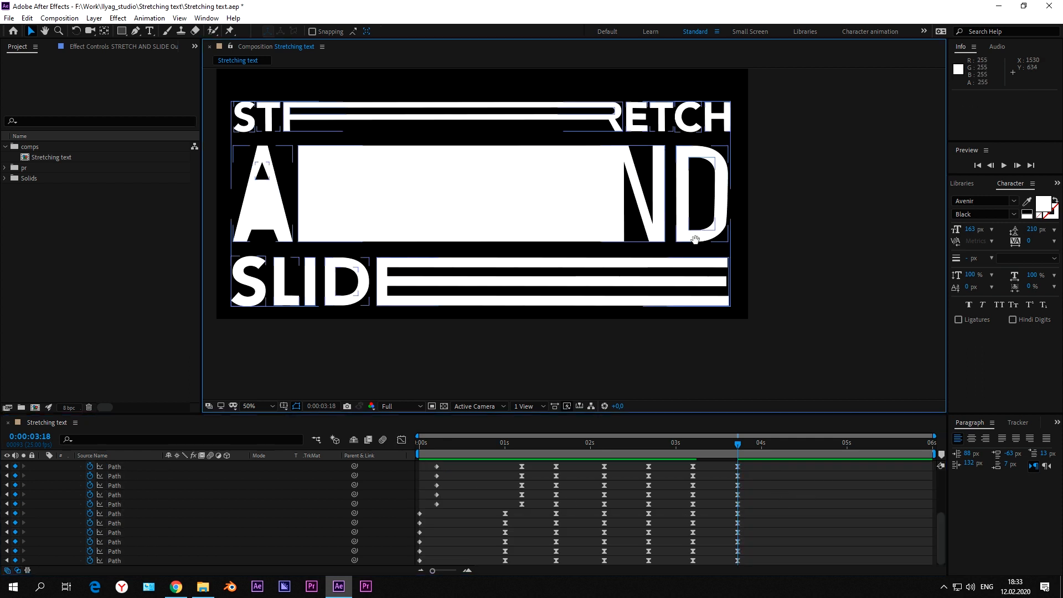
drag(695, 239, 765, 297)
key(space)
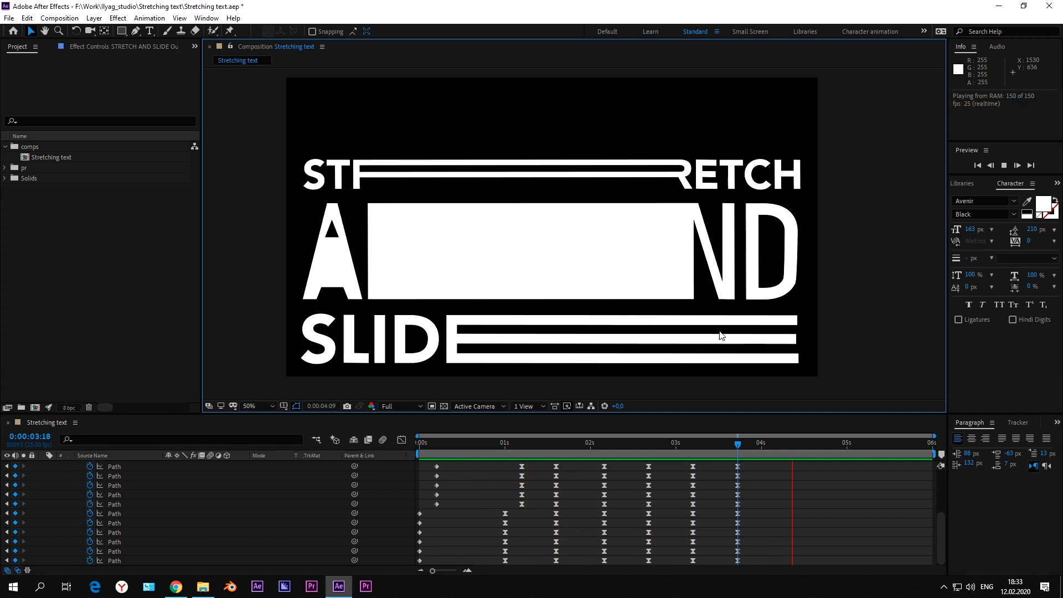
Step: At 0:00:04:05, slide the R's left part and the T's right part rightward, stretching the T's stem across the STRETCH line
click(782, 444)
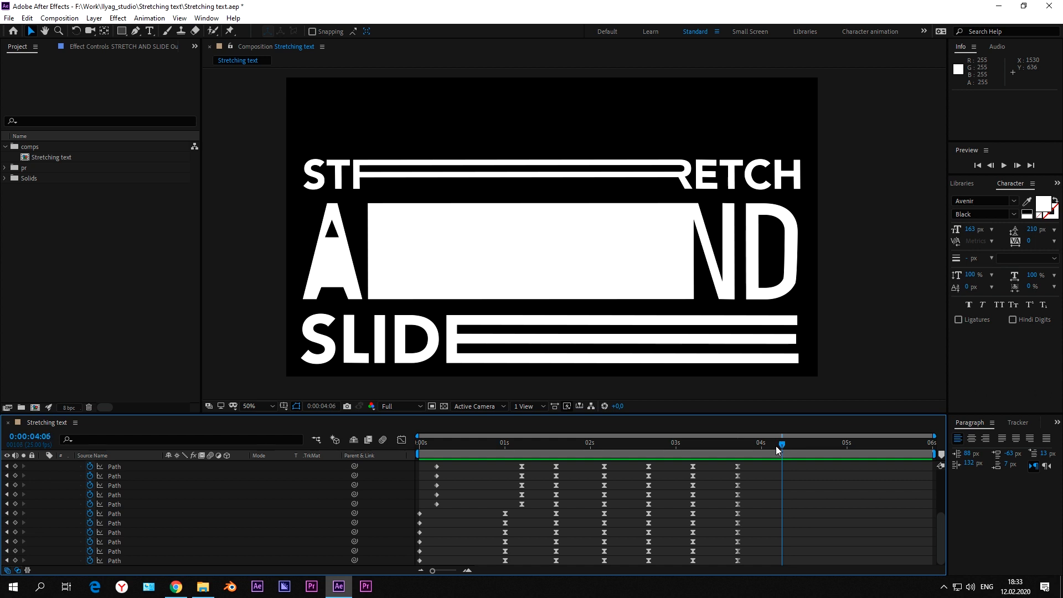
click(775, 447)
key(Page_Down)
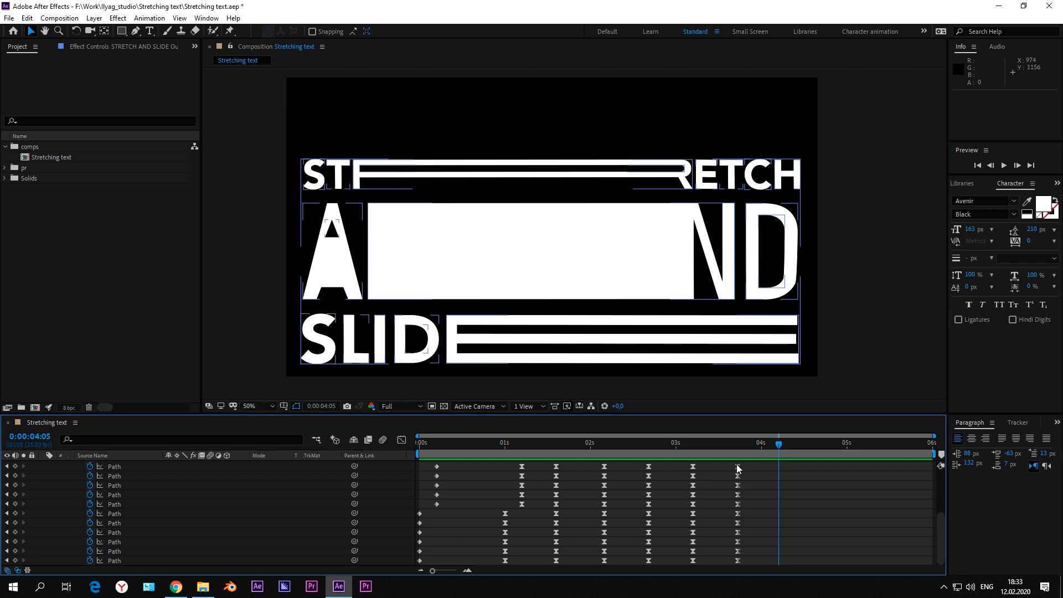
mouse_move(375, 136)
mouse_down()
mouse_move(344, 208)
mouse_move(342, 197)
mouse_move(382, 192)
mouse_move(656, 192)
mouse_up()
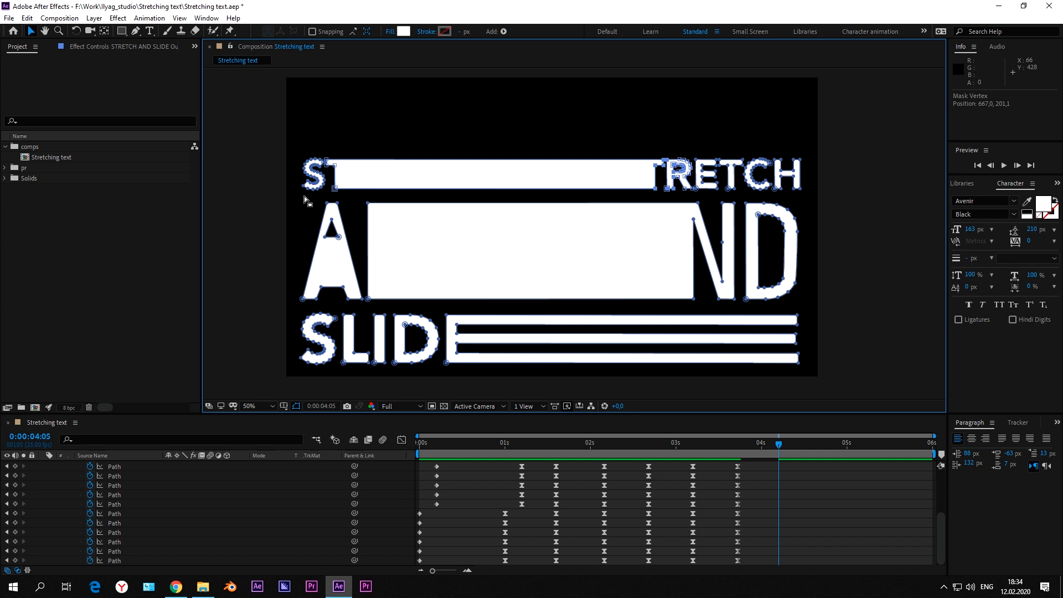
Step: Slide the A with the N's left side, and SLID with the E's left side, rightward to collapse AND and SLIDE to normal width
drag(302, 197, 392, 304)
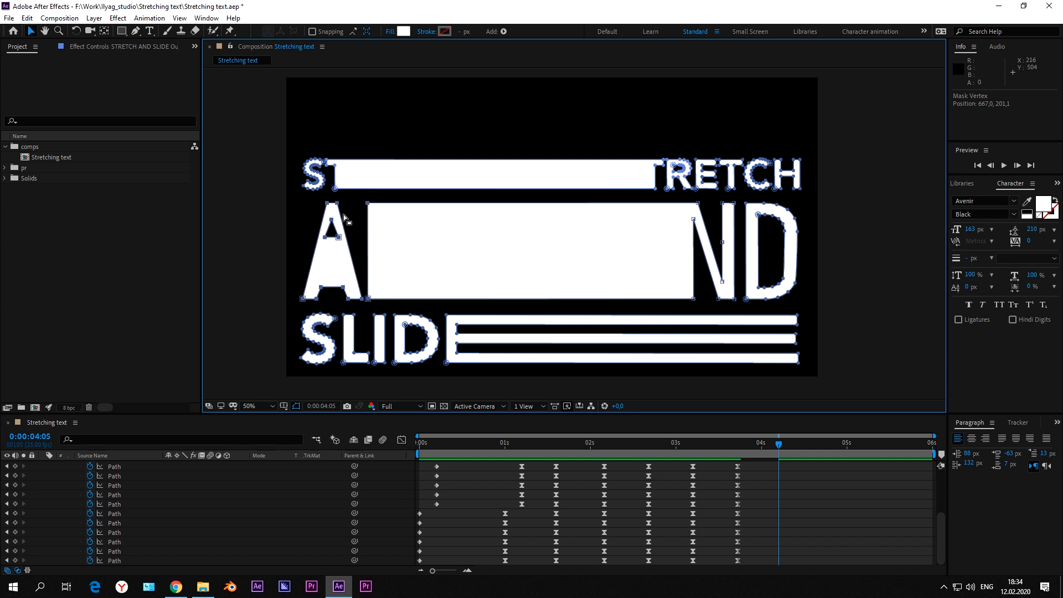
drag(378, 208, 651, 215)
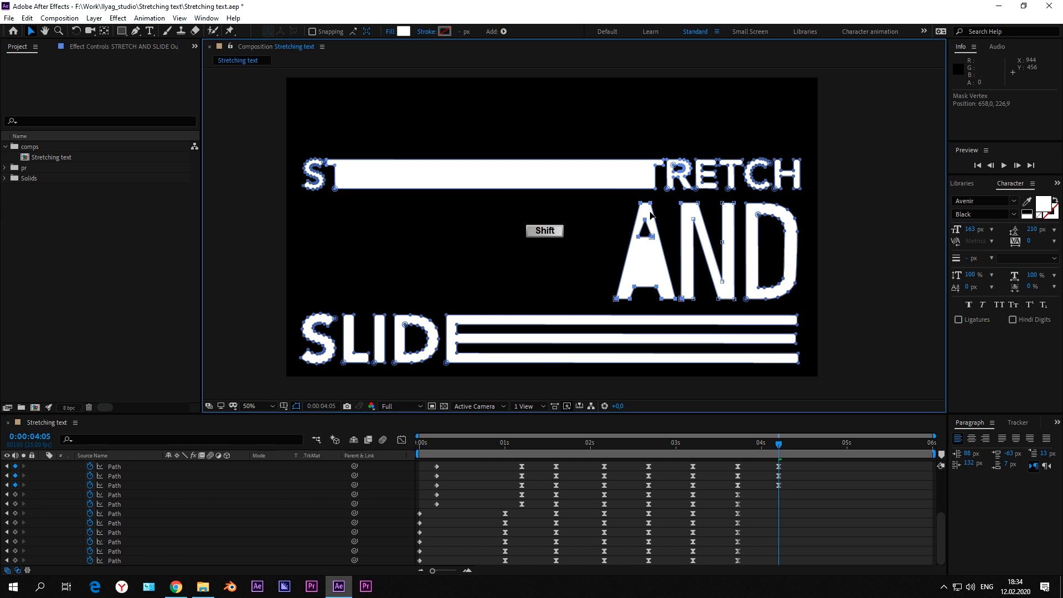
drag(264, 299, 462, 376)
drag(513, 319, 824, 320)
key(ctrl+z)
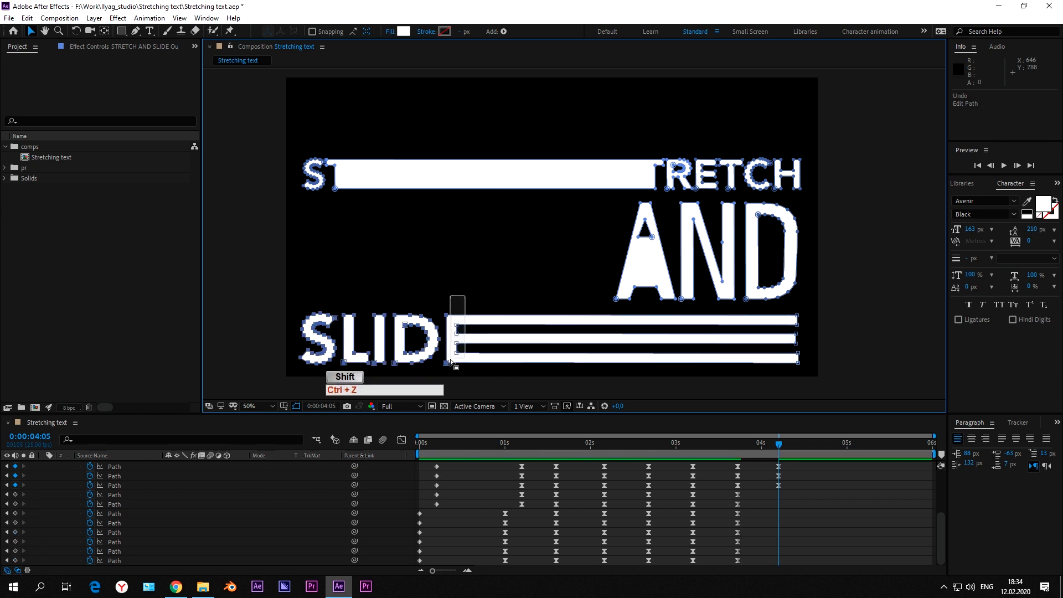
drag(451, 347, 775, 333)
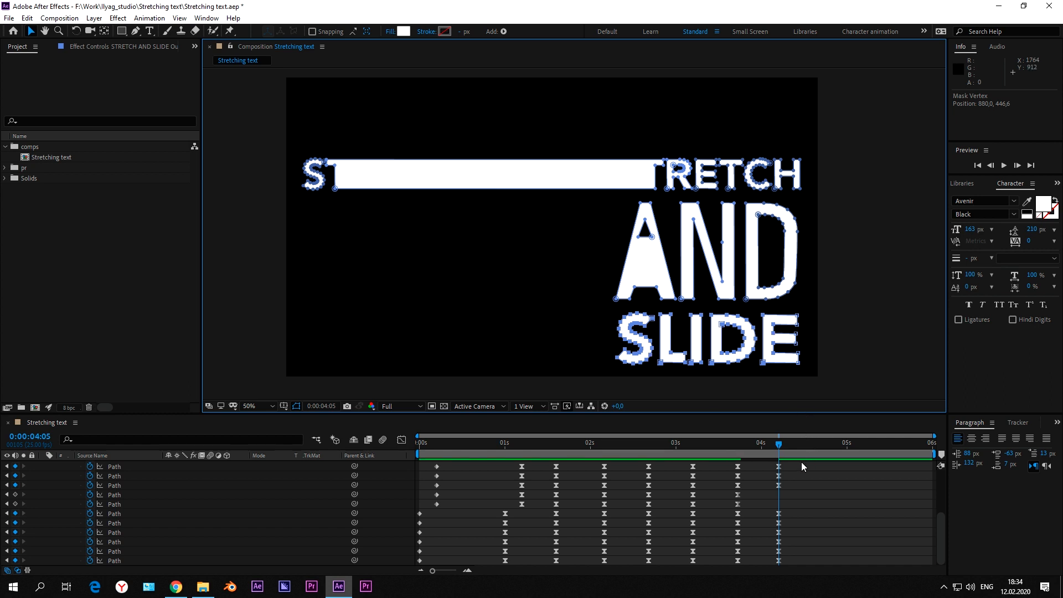
Step: Add the missing Path keyframes at 0:00:04:05 for the letters that were not moved
click(15, 494)
click(15, 503)
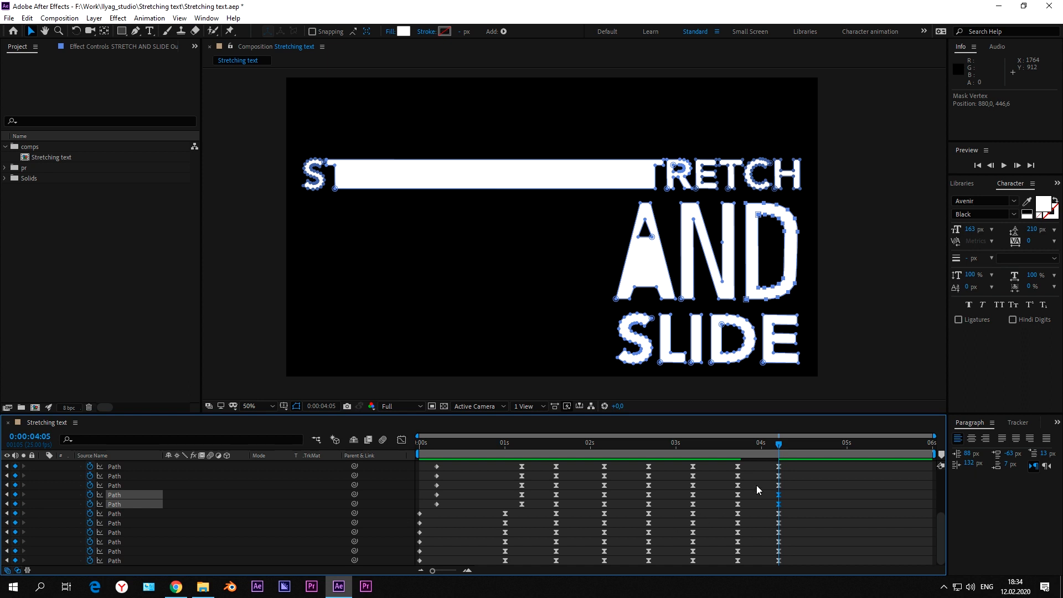
scroll(758, 485, up, 3)
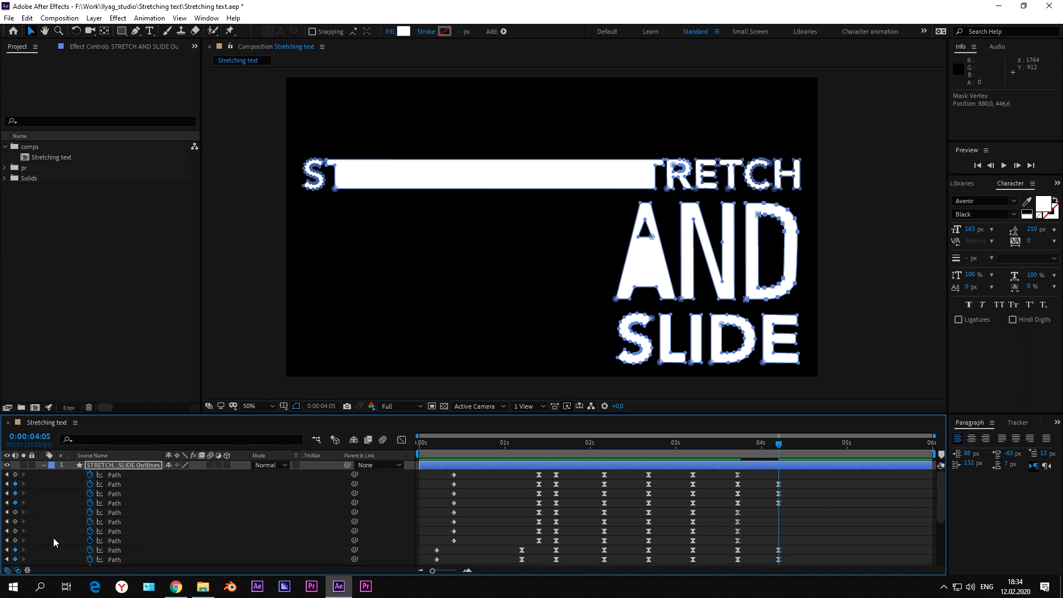
click(16, 512)
click(15, 521)
click(15, 531)
click(15, 540)
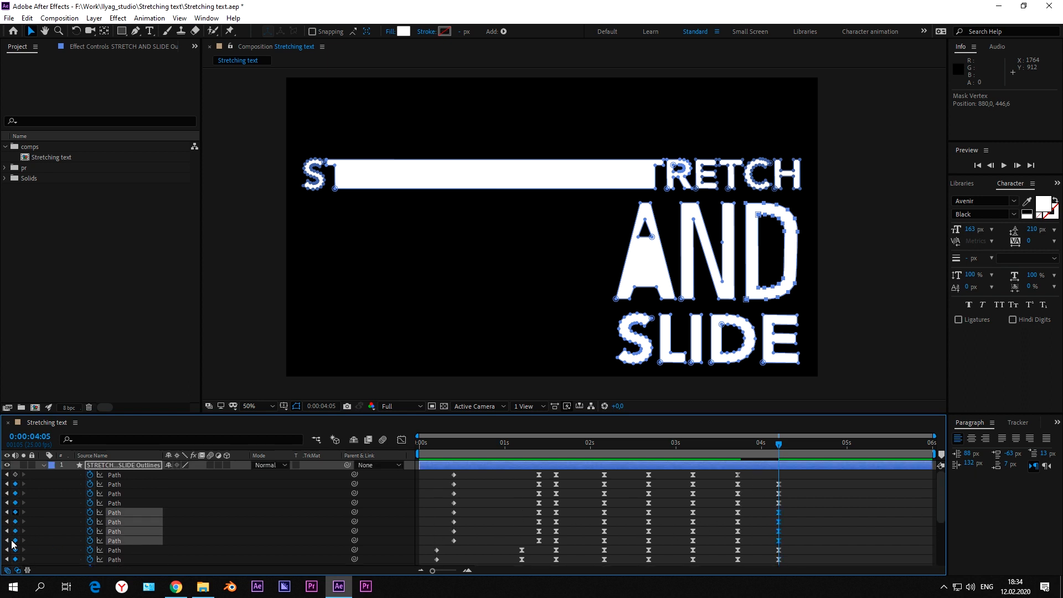
click(15, 474)
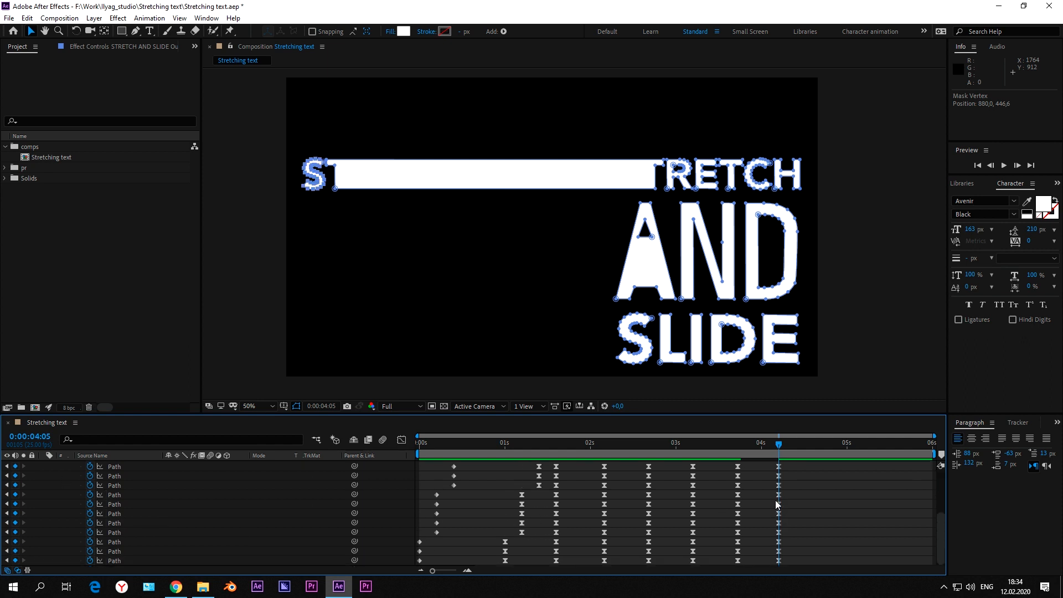
Step: Apply Easy Ease to all Path keyframes at 0:00:04:05 and lengthen their incoming ease in the speed graph
scroll(789, 512, up, 1)
scroll(789, 548, up, 3)
drag(786, 474, 767, 561)
key(F9)
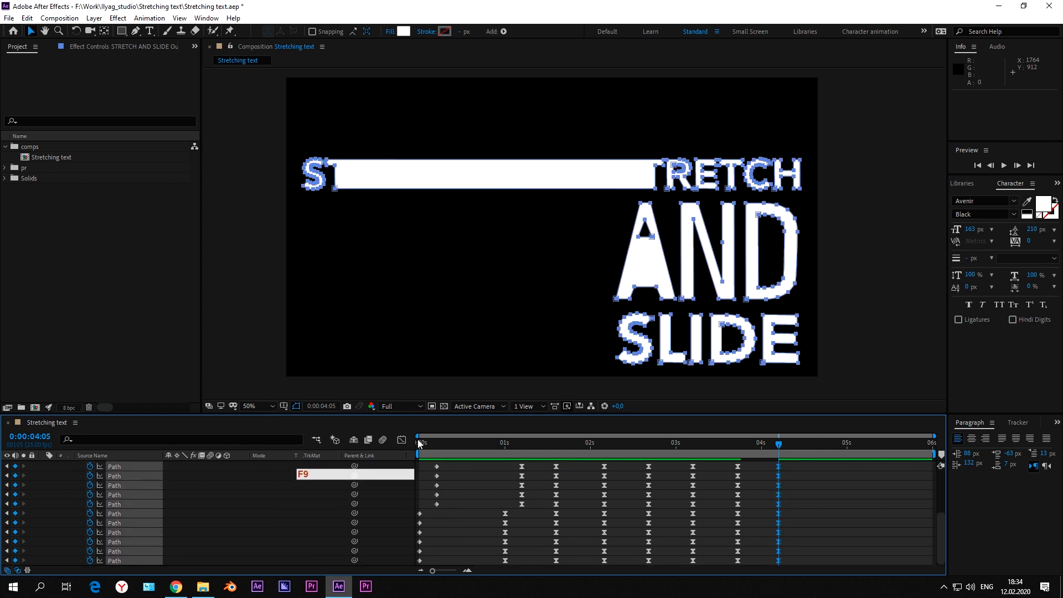
click(401, 439)
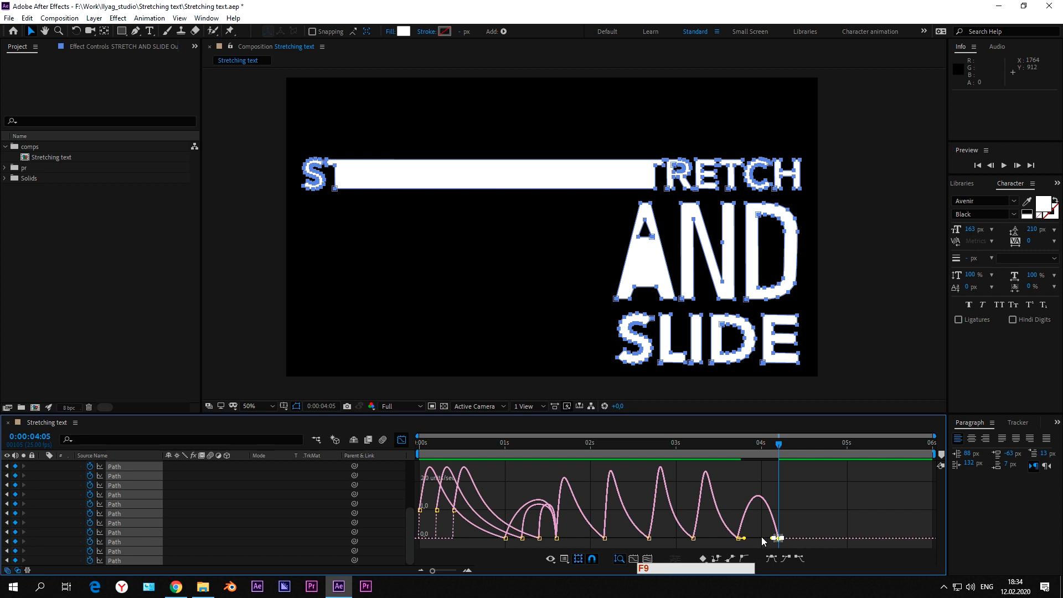
drag(772, 537, 760, 536)
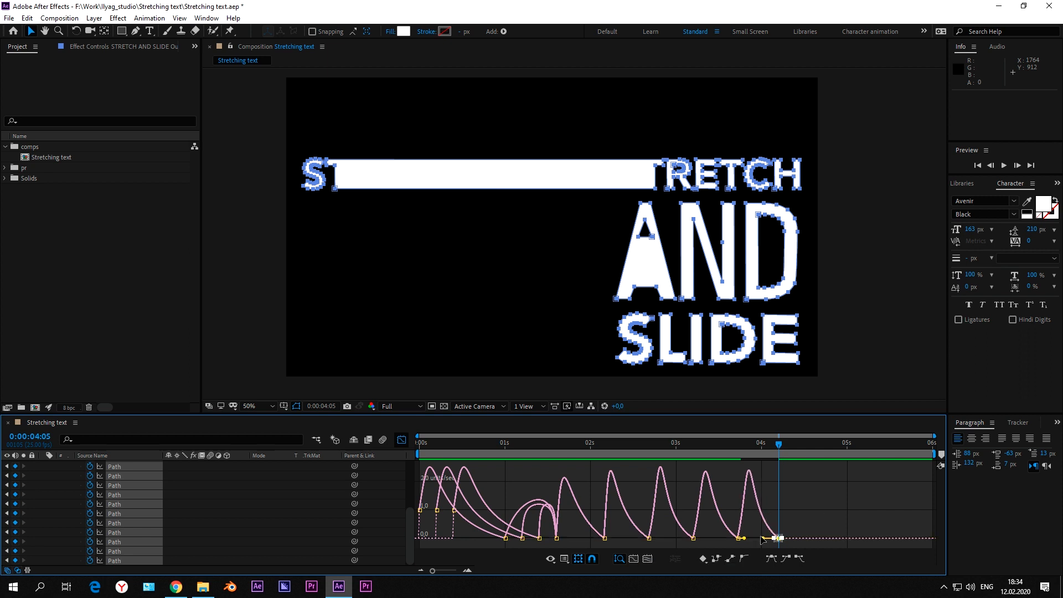
click(401, 440)
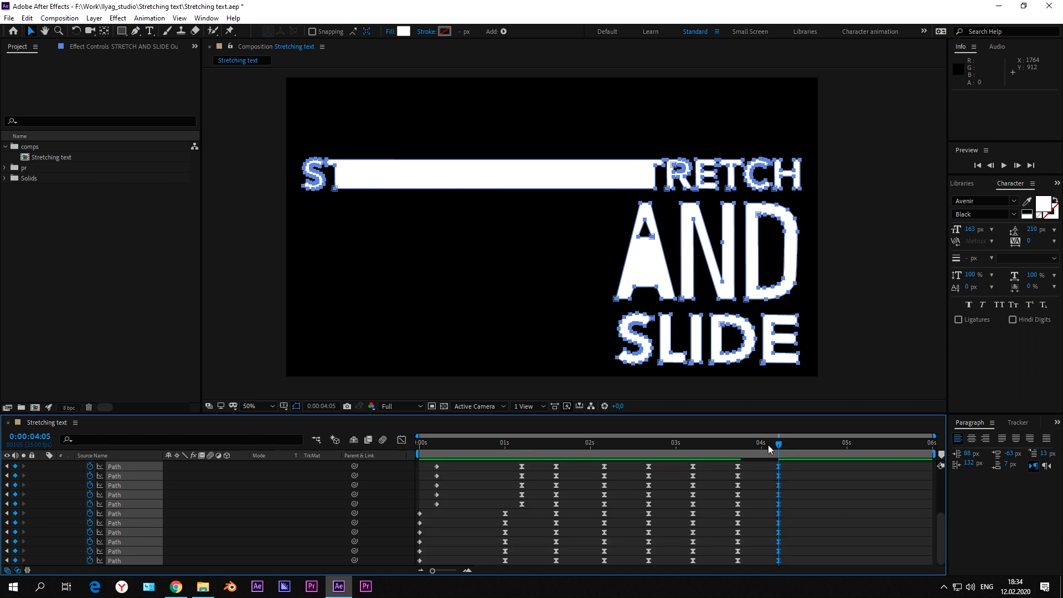
Step: At 0:00:04:17, select all of SLIDE and move it horizontally out of the frame past the right edge
click(823, 452)
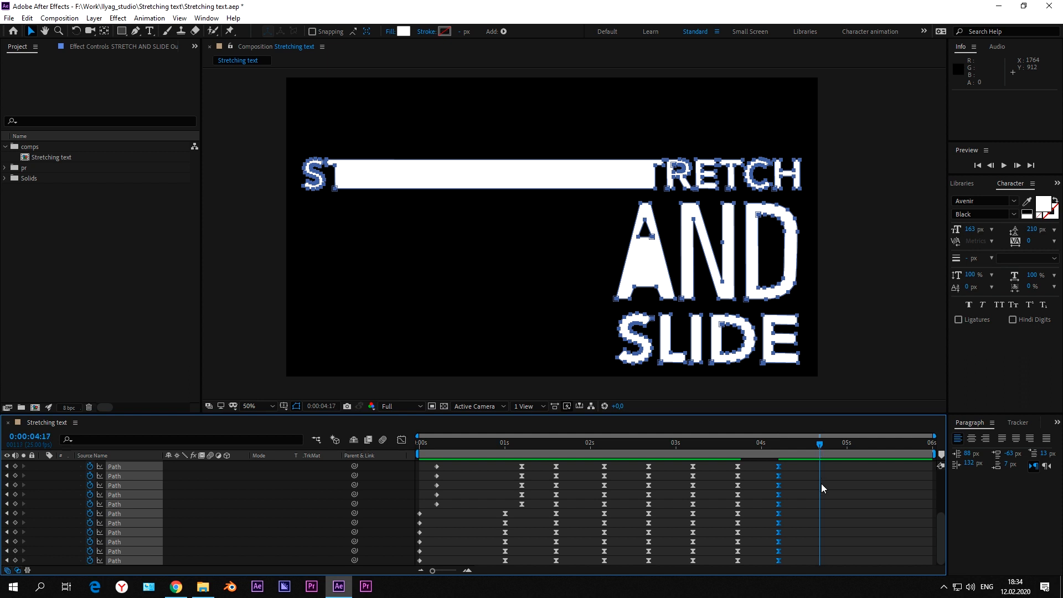
drag(820, 310, 595, 391)
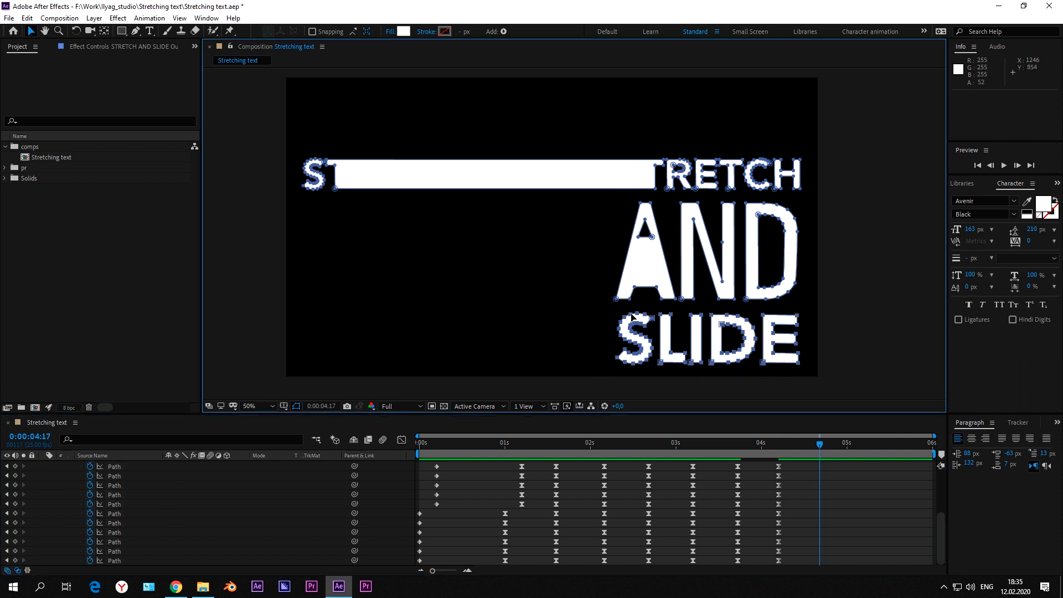
drag(632, 315, 840, 315)
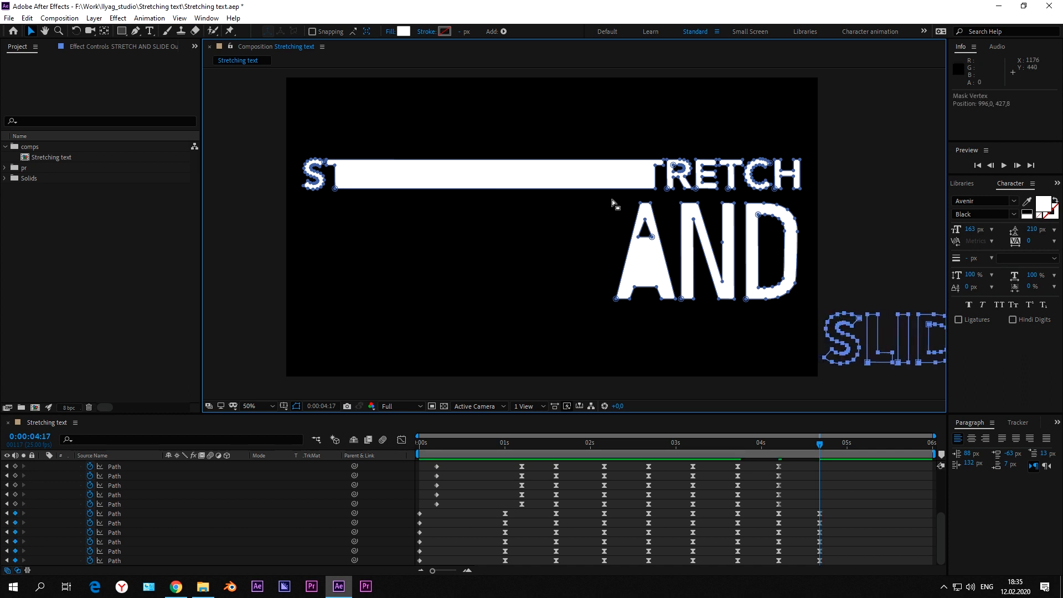
Step: Move AND down to the frame's lower edge and compress its letters vertically to normal height
drag(612, 199, 811, 309)
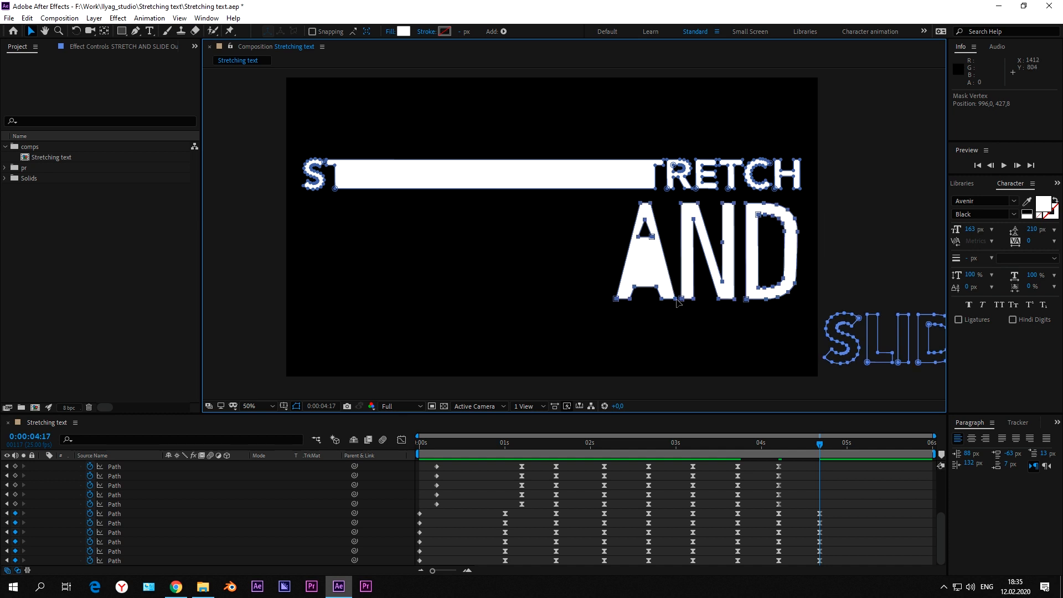
drag(677, 306, 686, 365)
drag(572, 245, 818, 318)
drag(722, 308, 737, 346)
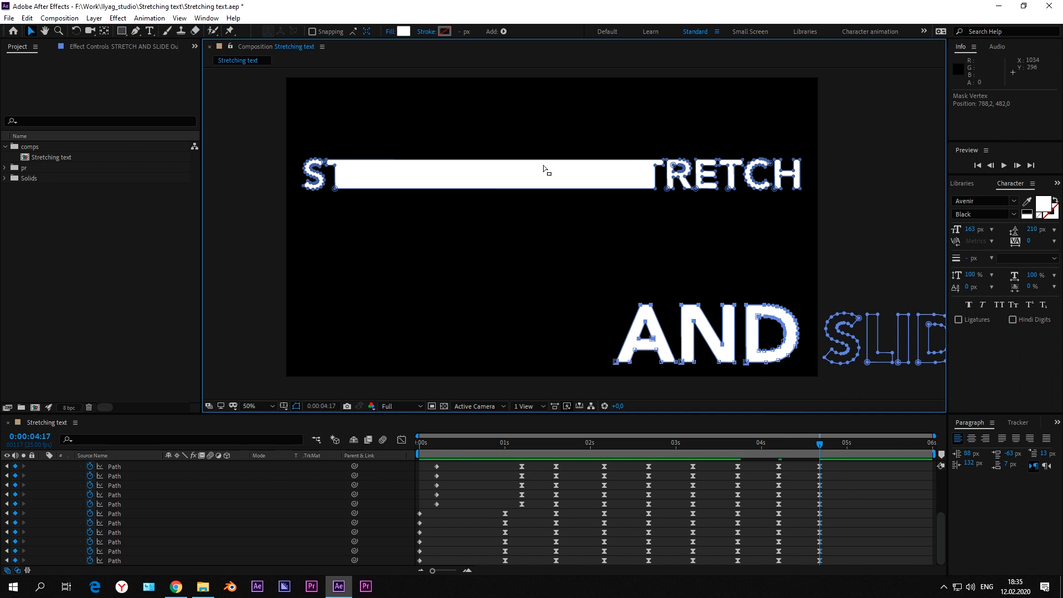
Step: Slide the S and the T's left part rightward to collapse the stretched T, nudging them into line with the rest of STRETCH
drag(250, 144, 365, 216)
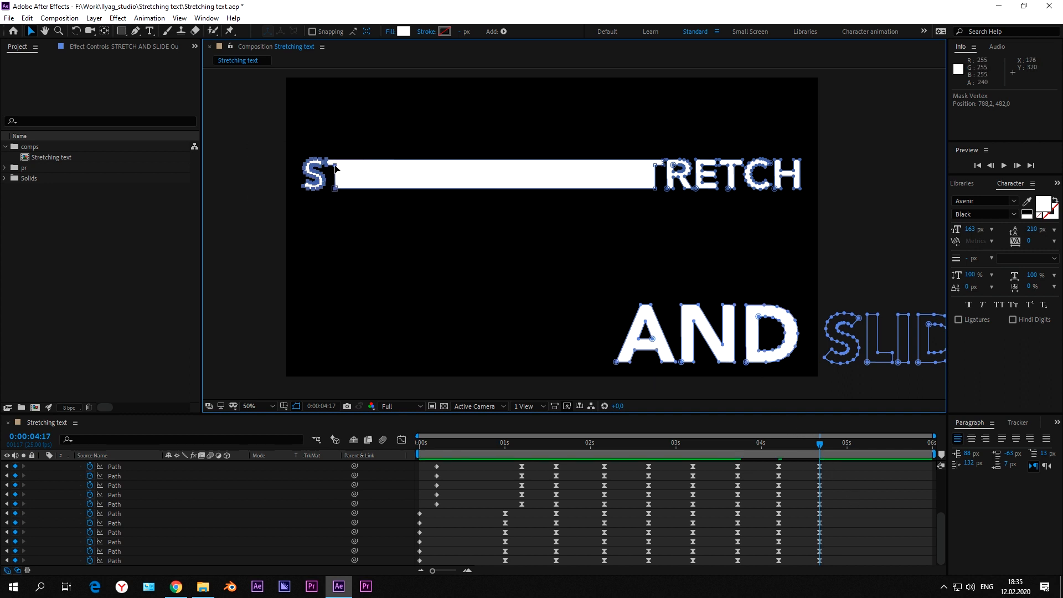
drag(344, 166, 649, 180)
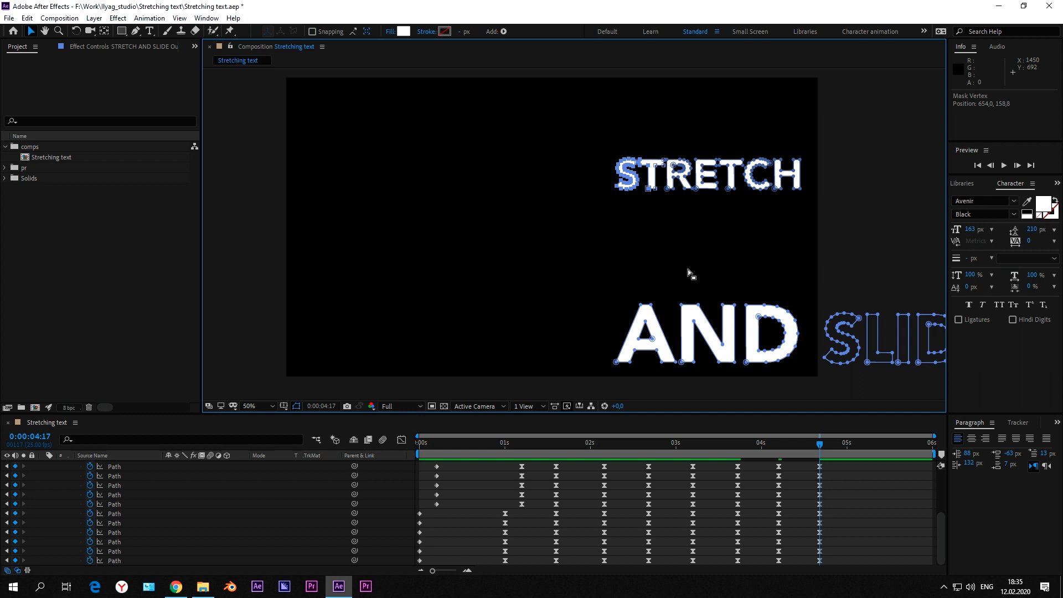
key(Right)
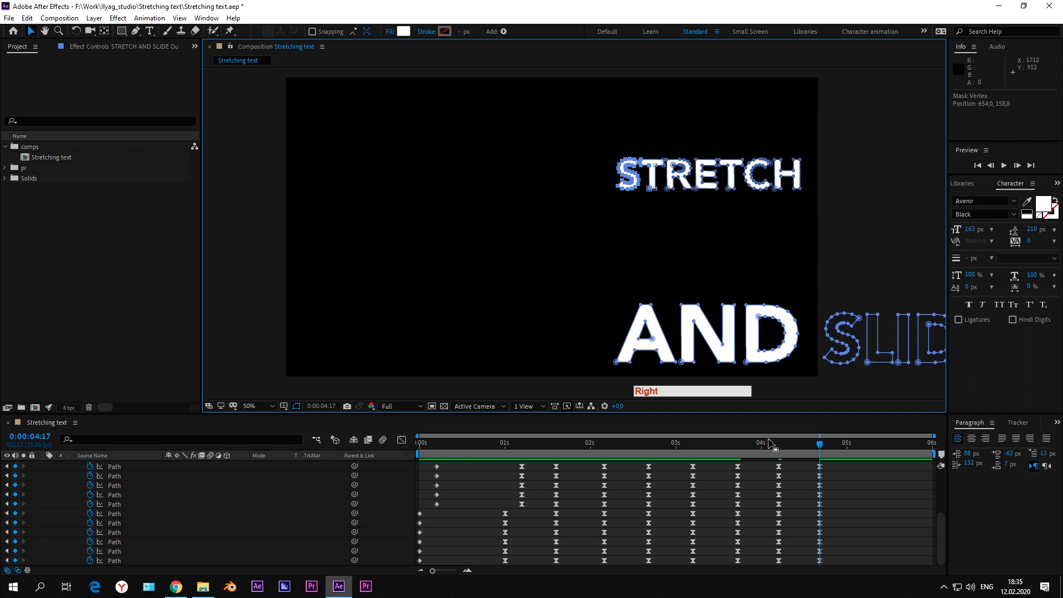
Step: Add the missing Path keyframes at 0:00:04:17 for the unmoved letters of STRETCH
scroll(827, 468, up, 2)
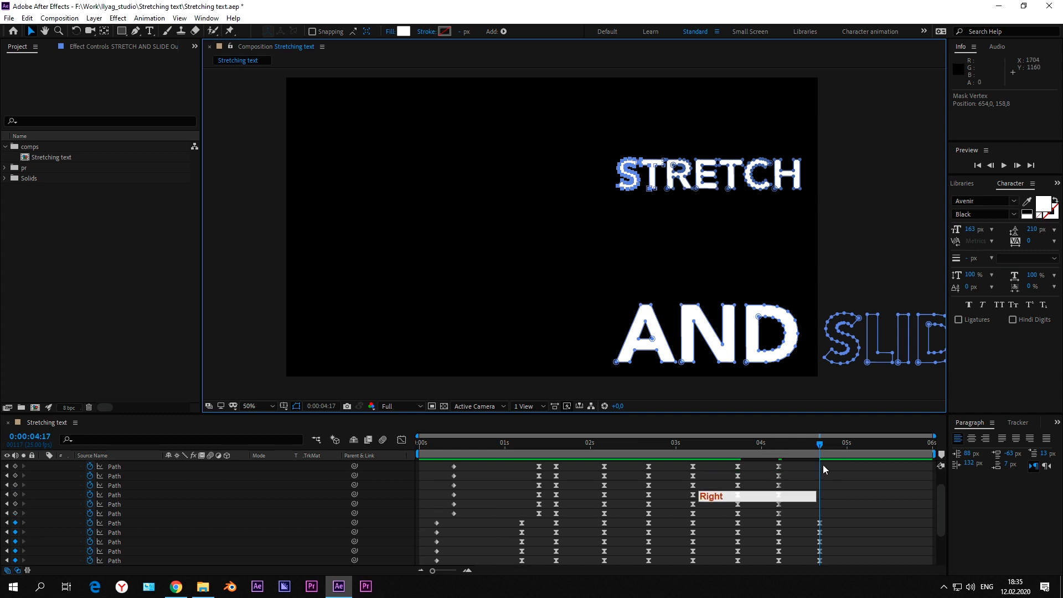
scroll(826, 473, up, 1)
drag(828, 473, 817, 488)
drag(16, 494, 15, 540)
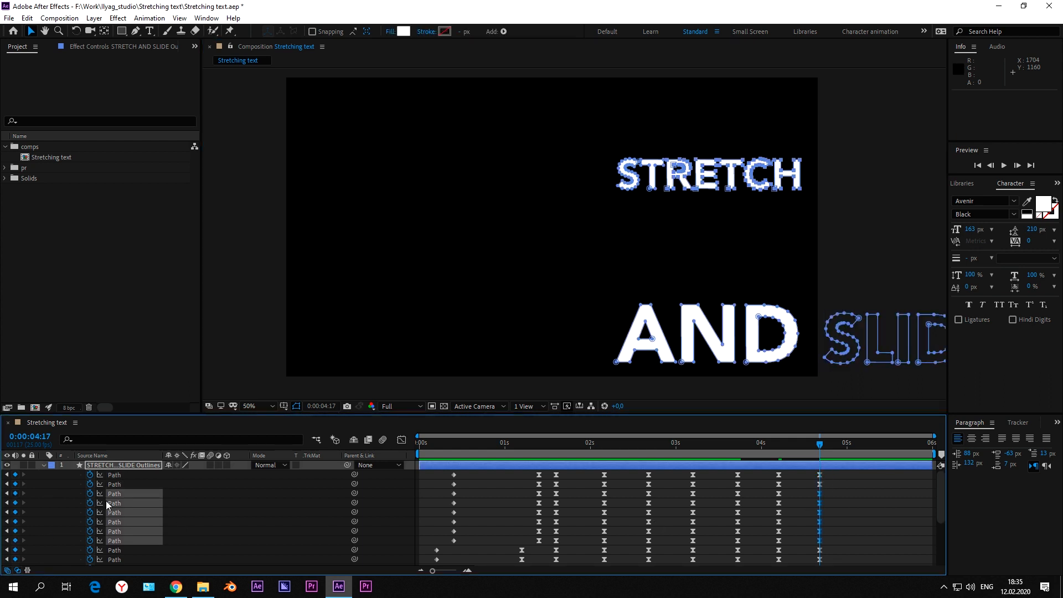
Step: Apply Easy Ease to all Path keyframes at 0:00:04:17 and lengthen their incoming ease in the speed graph
scroll(61, 504, down, 3)
scroll(61, 504, up, 1)
scroll(64, 507, up, 2)
drag(831, 474, 811, 565)
key(F9)
click(402, 439)
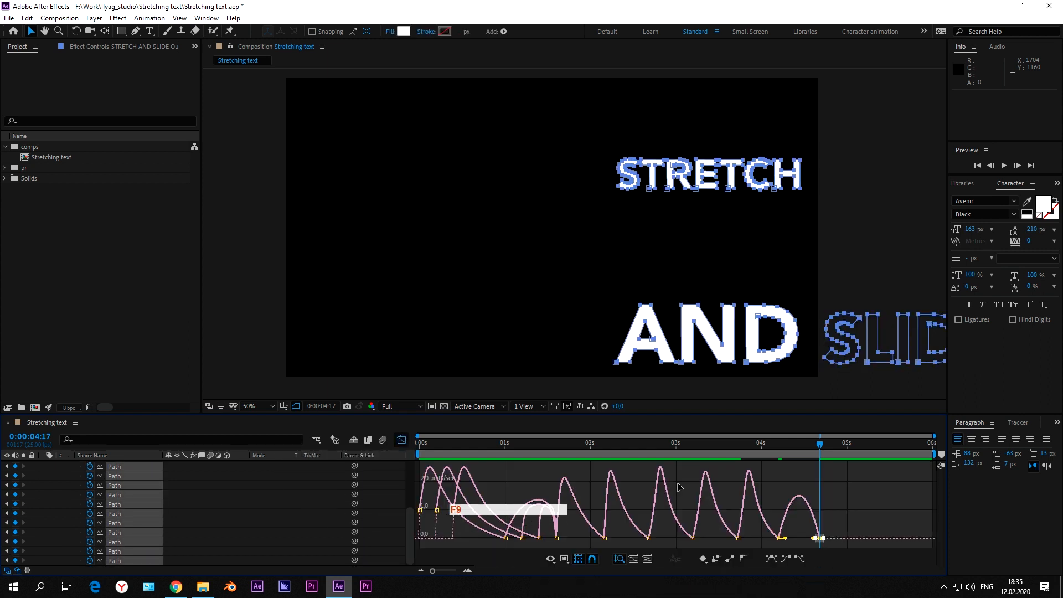
key(F9)
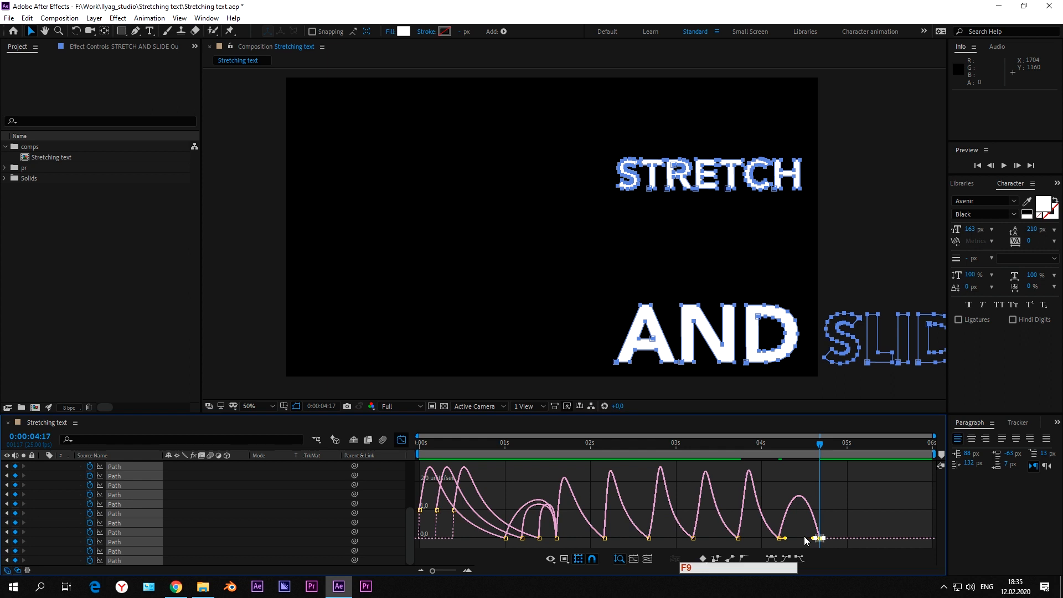
drag(813, 537, 804, 540)
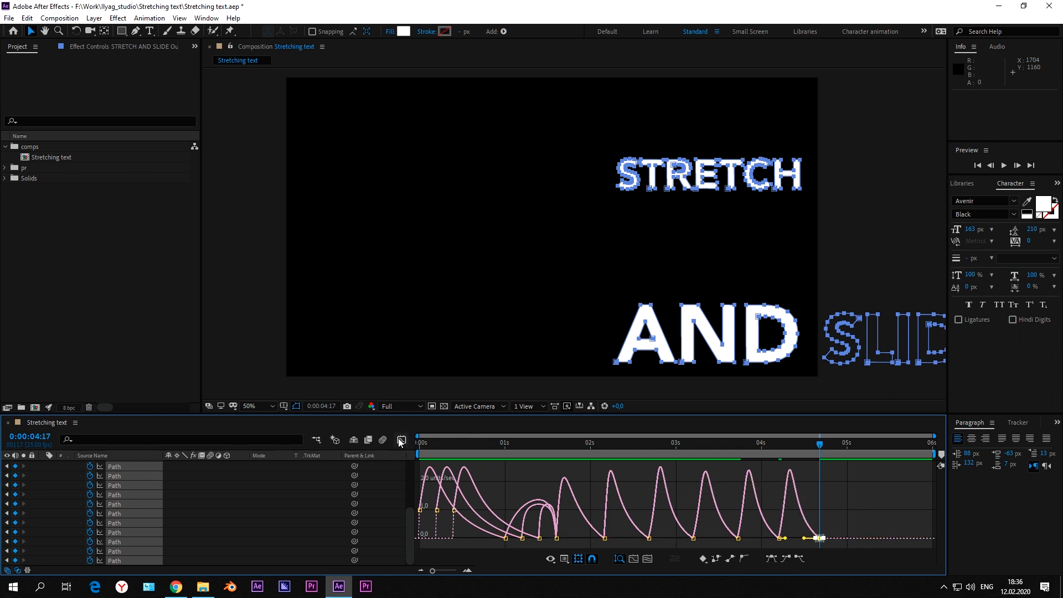
key(shift+F3)
Step: At 0:00:05:06, move AND down below the frame and STRETCH horizontally out past the frame's right edge
drag(829, 446, 868, 450)
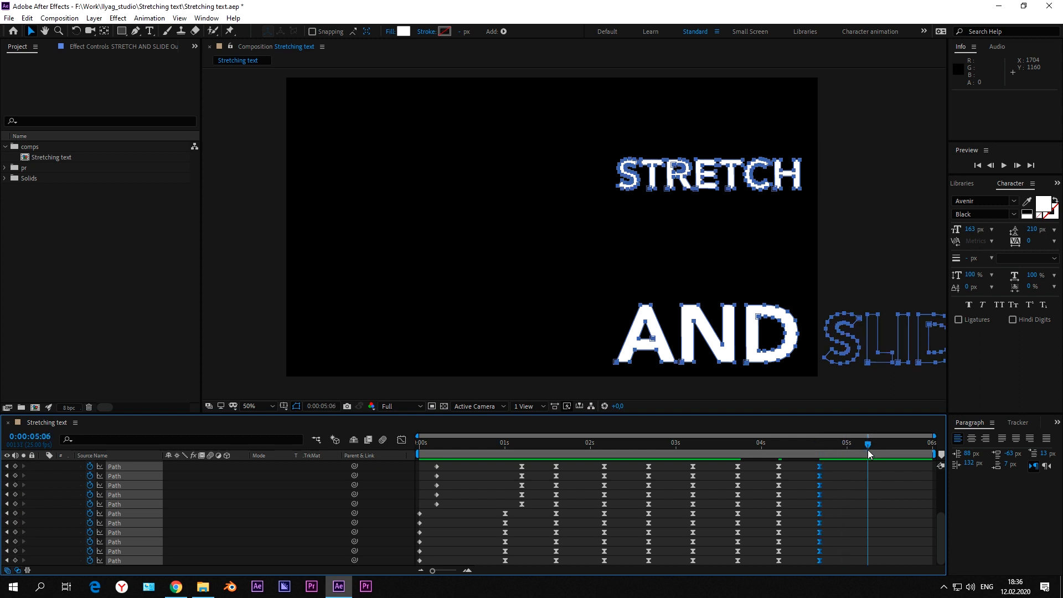
drag(550, 267, 750, 450)
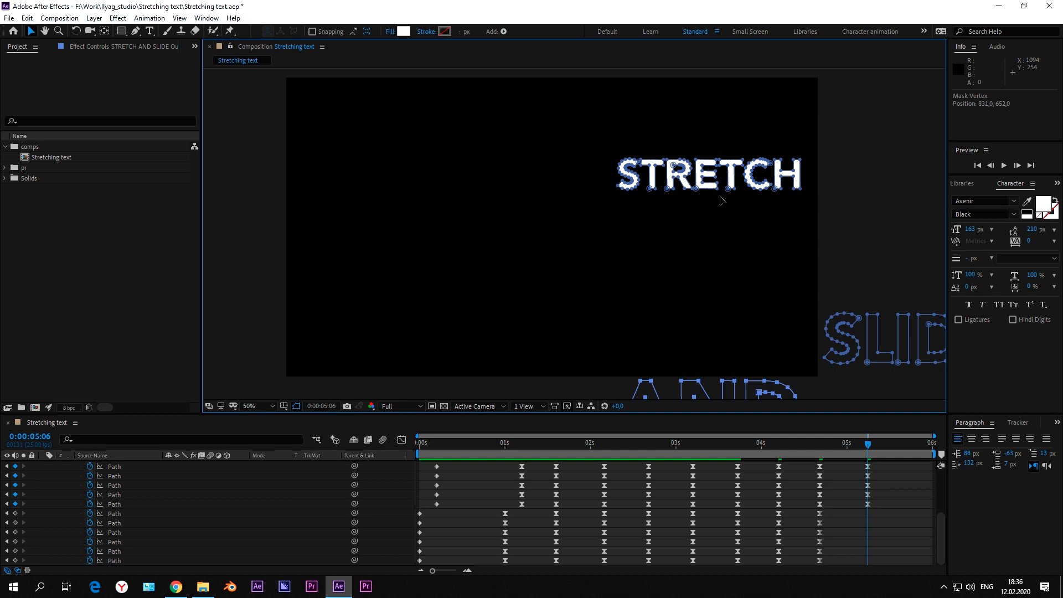
click(669, 178)
drag(766, 162, 985, 165)
Step: Apply Easy Ease to the STRETCH and AND Path keyframes at 0:00:05:06 and lengthen their incoming ease in the speed graph
scroll(880, 466, up, 5)
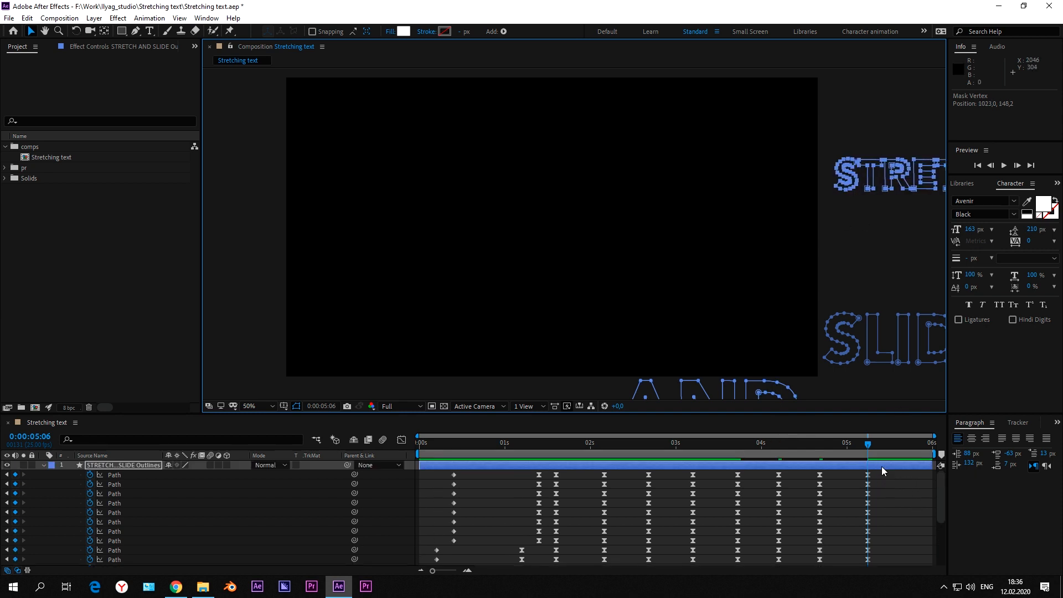
drag(878, 470, 853, 556)
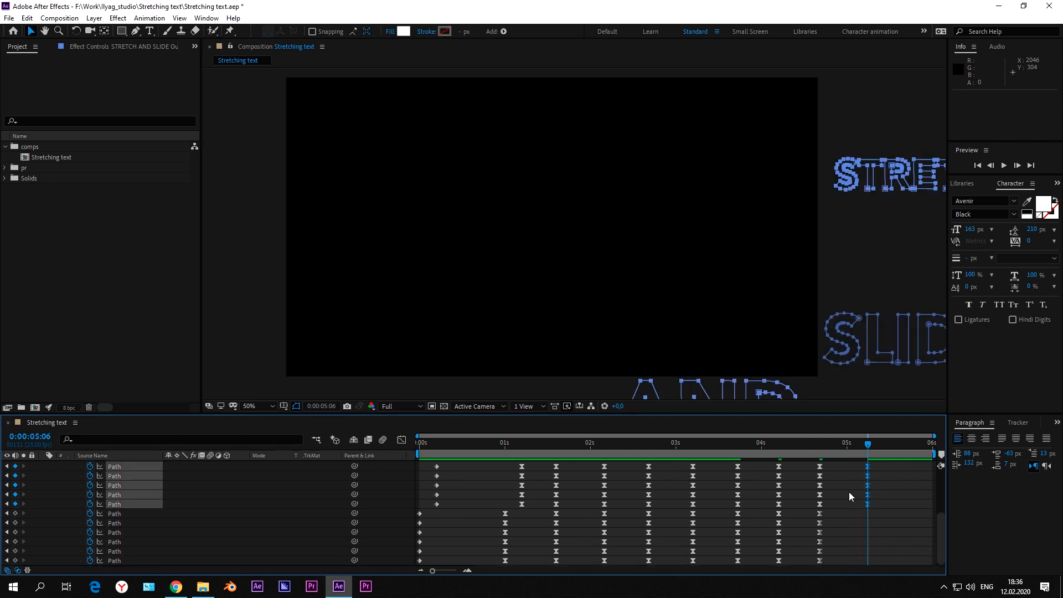
click(402, 440)
key(F9)
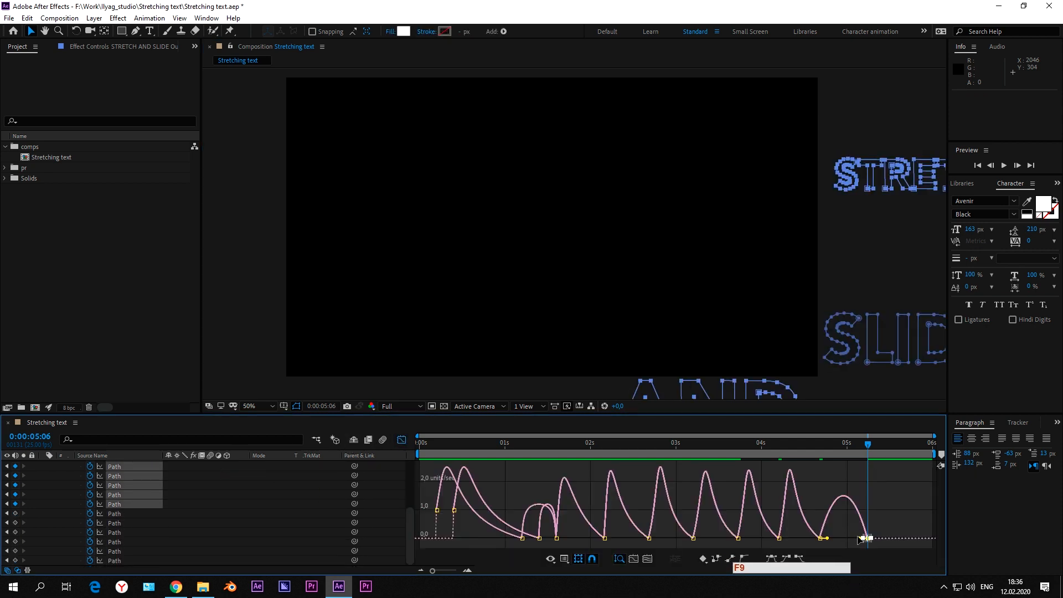
drag(858, 537, 850, 540)
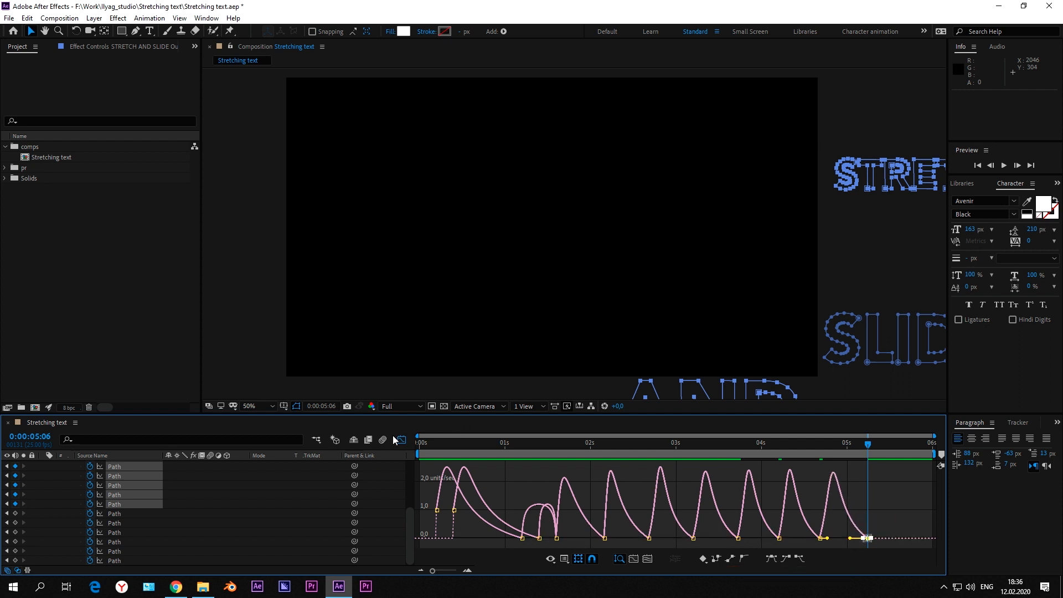
click(401, 440)
Step: Clear the keyframe selection and preview the complete stretching text animation
key(h)
drag(557, 244, 595, 248)
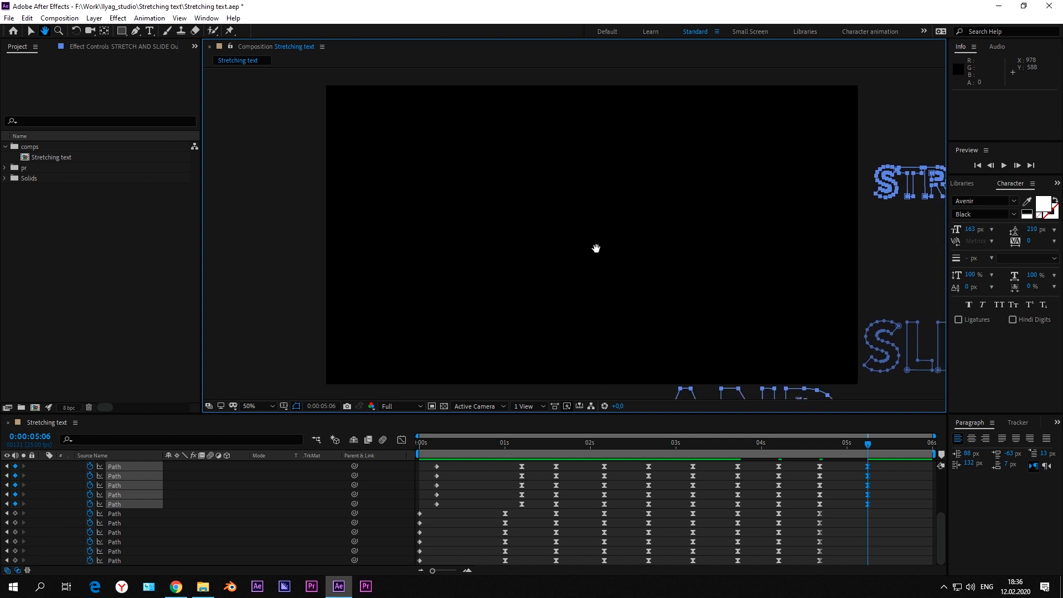
key(v)
click(896, 479)
key(space)
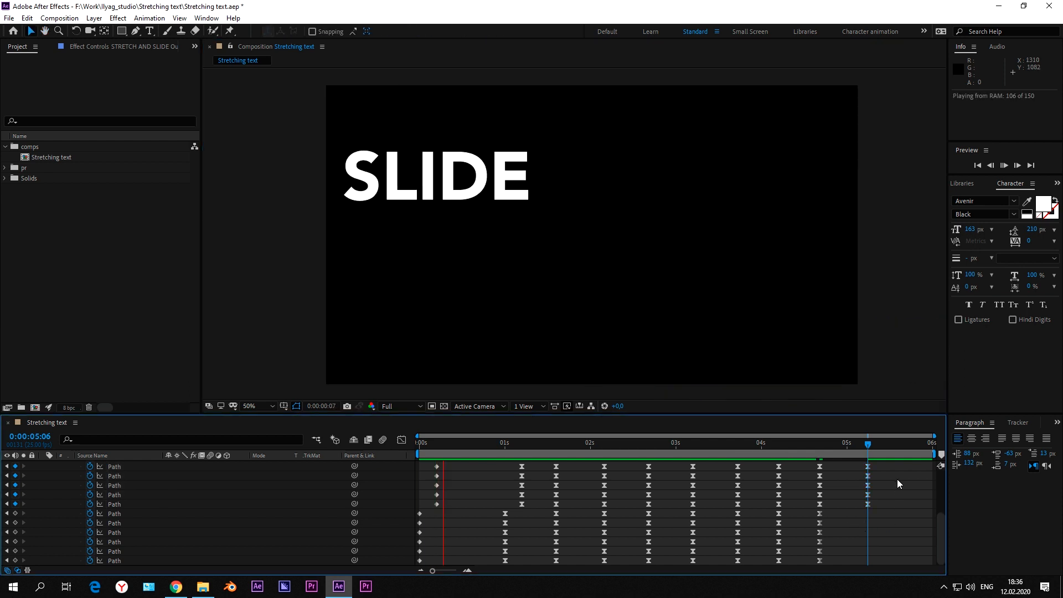